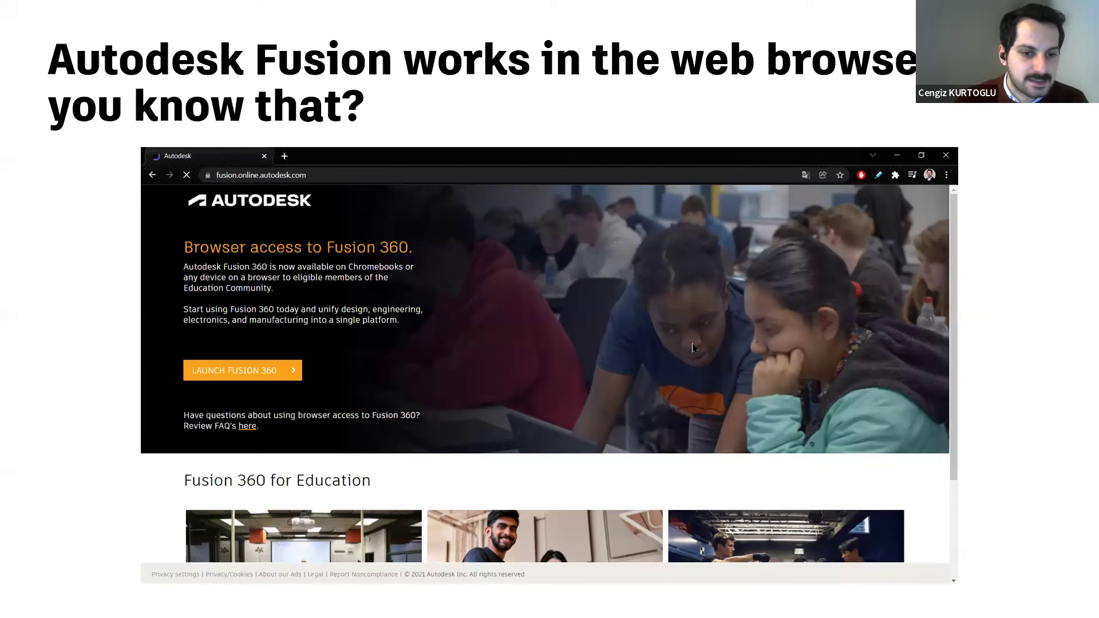
Switch from the slide show to Autodesk Fusion, showing the Tutorial1_Complete milling document.
{"action": "key", "text": "alt+Tab"}
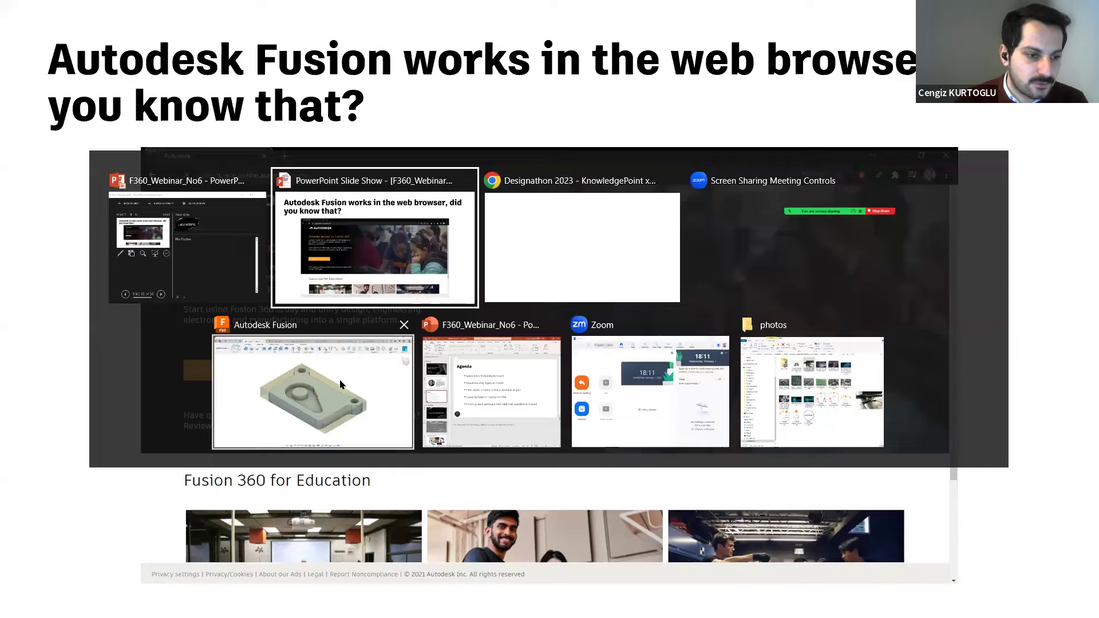
{"action": "key", "text": "alt+Tab"}
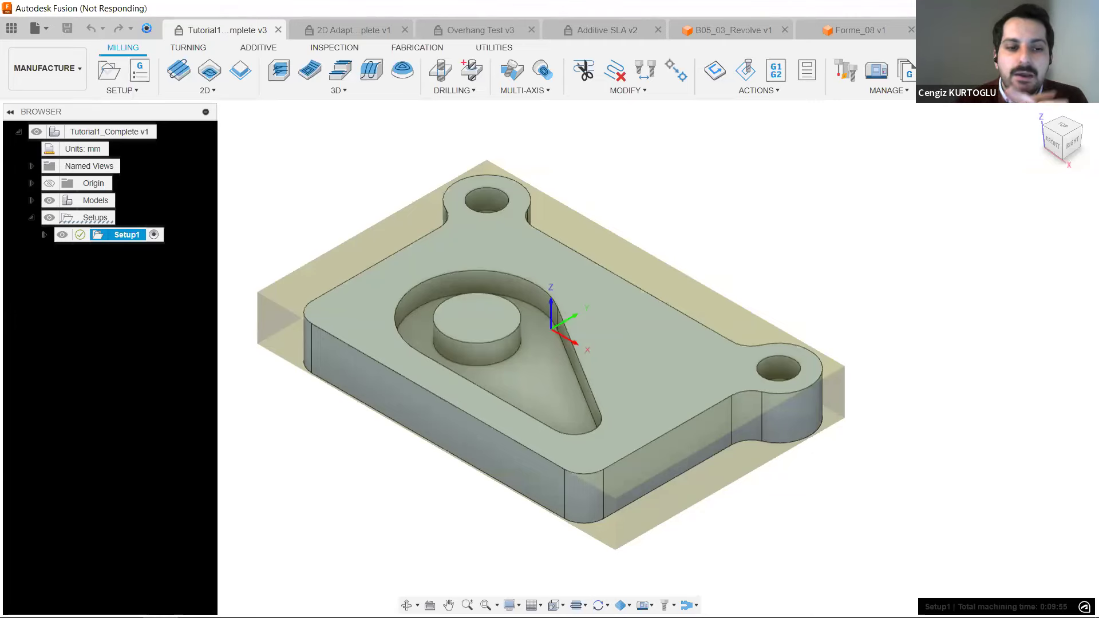
{"action": "key", "text": "alt+Tab"}
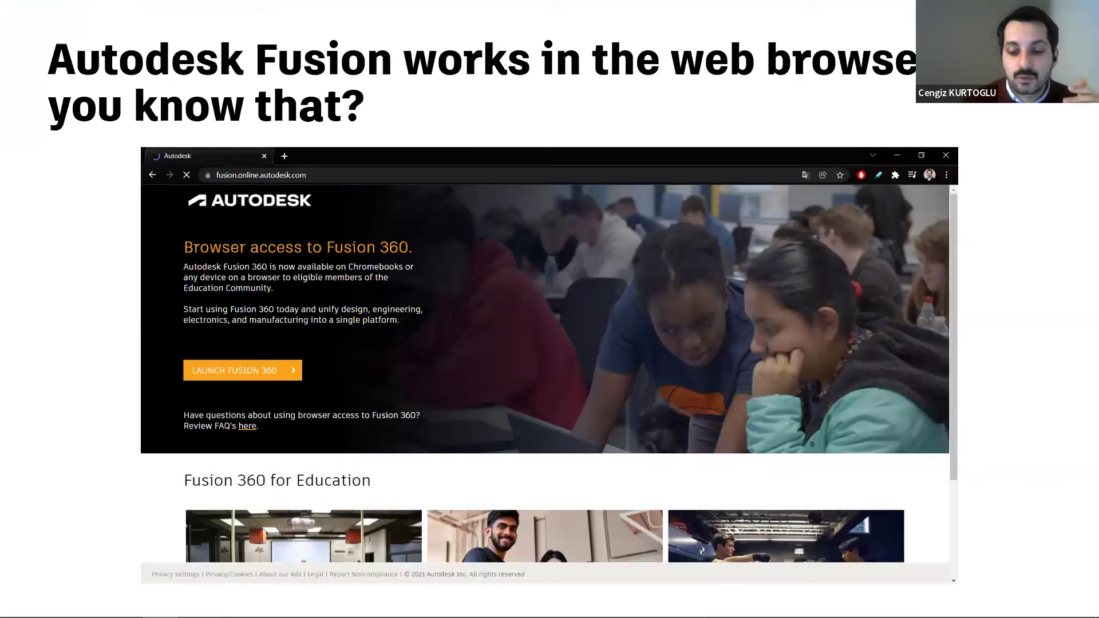
{"action": "key", "text": "alt+Tab"}
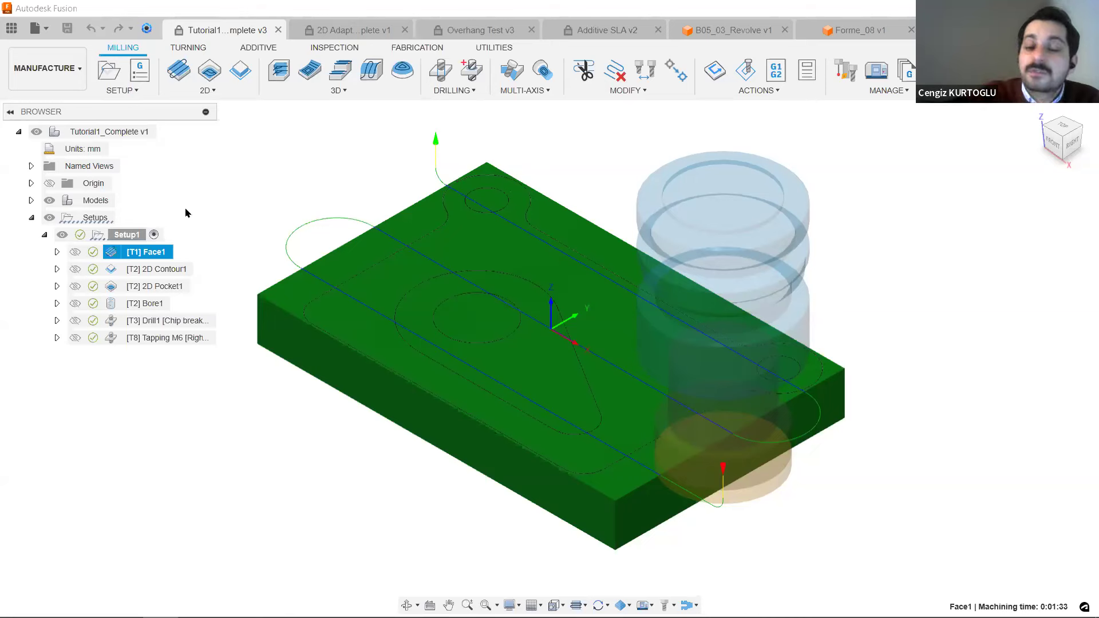
Review the toolpaths of the Setup1 operations one after another, from 2D Contour1 through Tapping M6.
{"action": "left_click", "coordinate": [182, 269]}
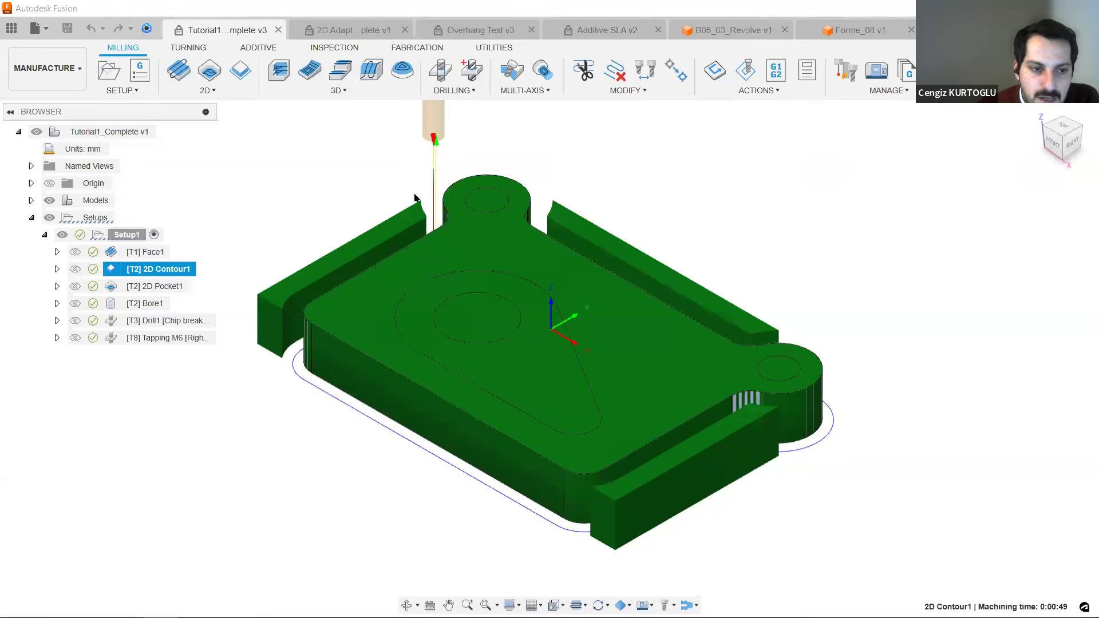
{"action": "left_click", "coordinate": [163, 289]}
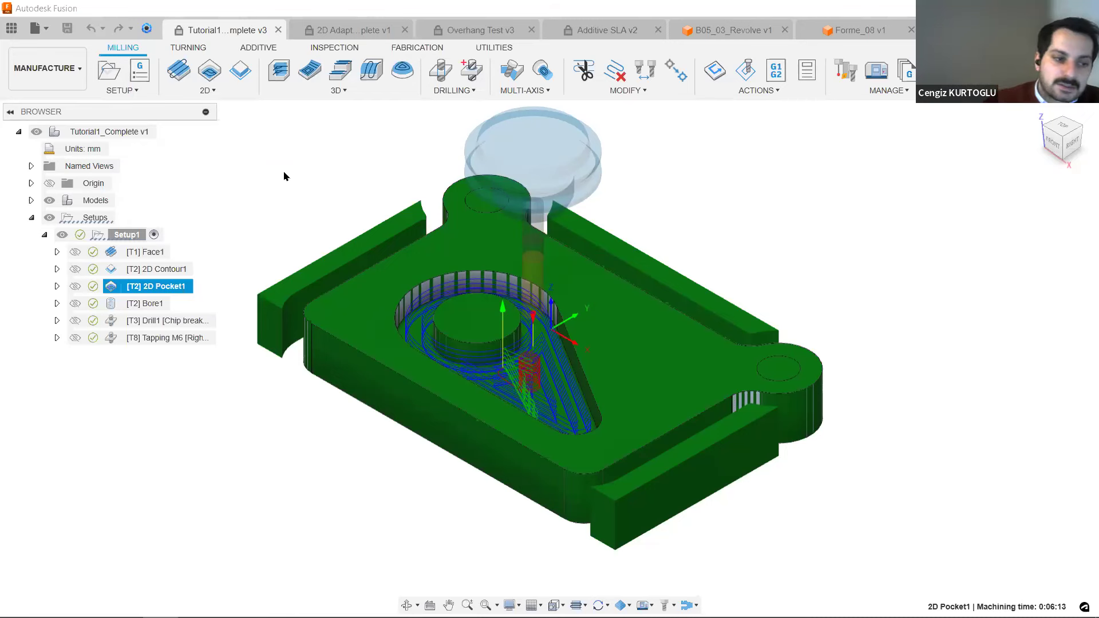
{"action": "left_click", "coordinate": [141, 309]}
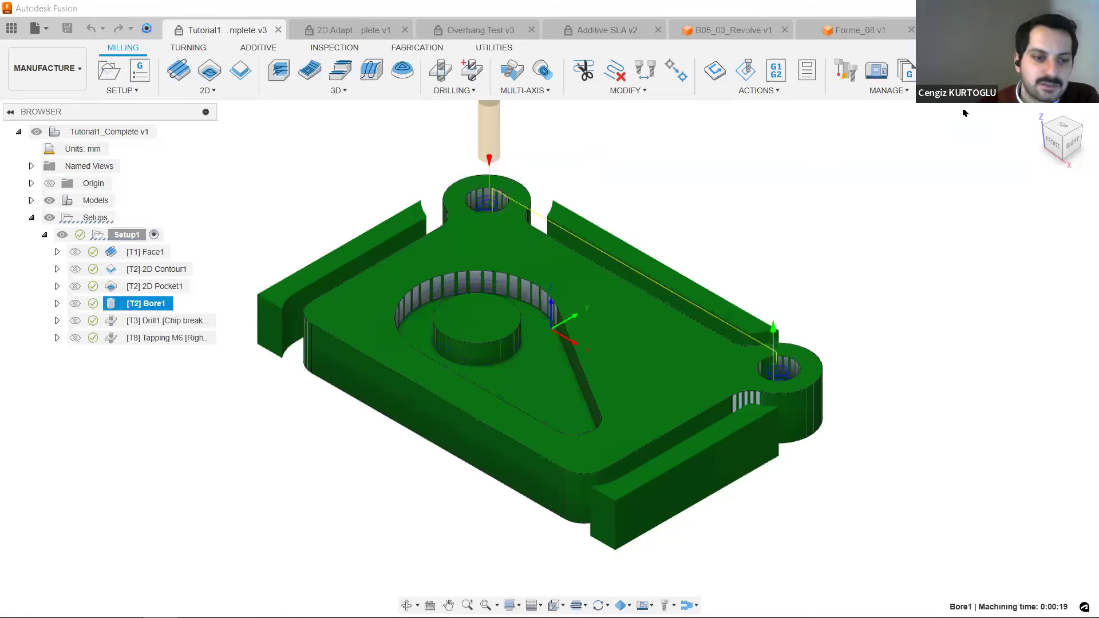
{"action": "left_click", "coordinate": [183, 324]}
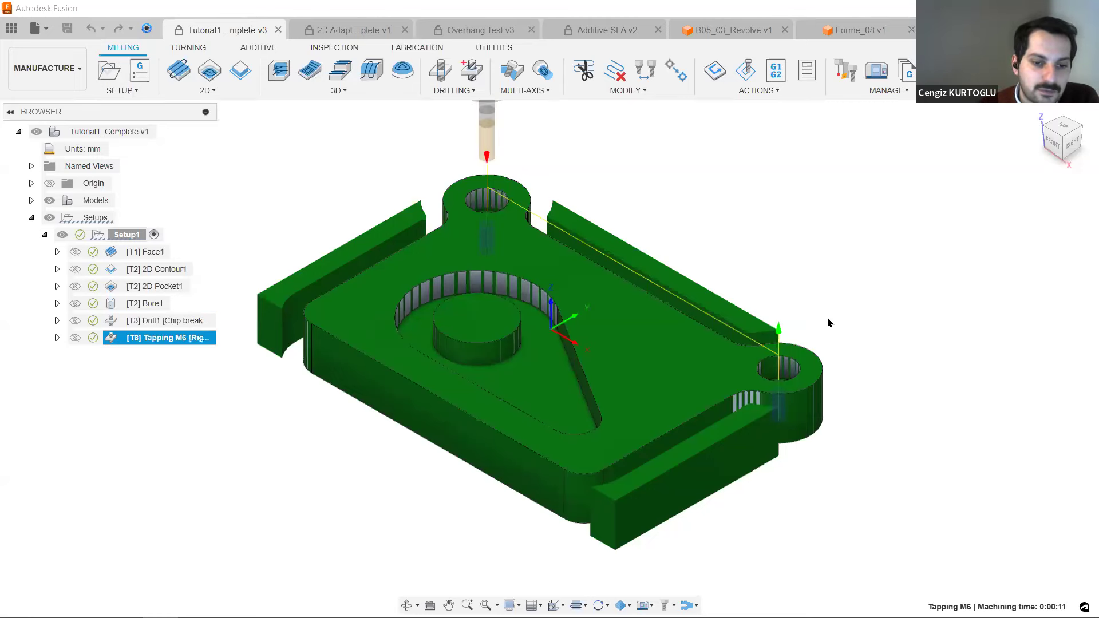
Start a simulation of all Setup1 operations together, from Face1 through Tapping M6.
{"action": "left_click", "coordinate": [146, 252]}
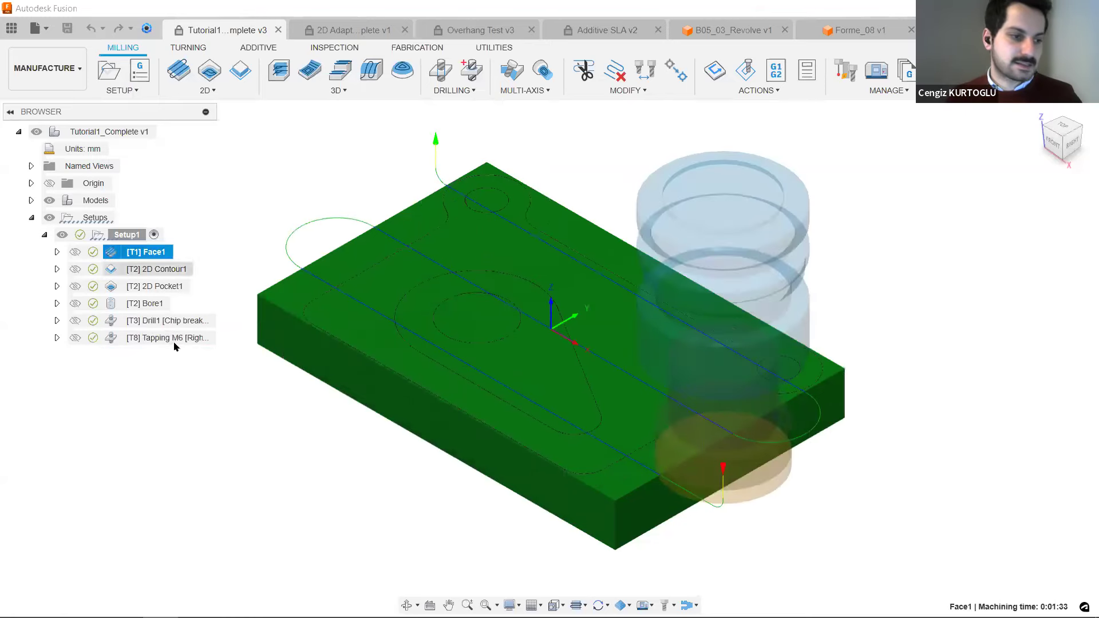
{"action": "left_click", "coordinate": [174, 342], "text": "shift"}
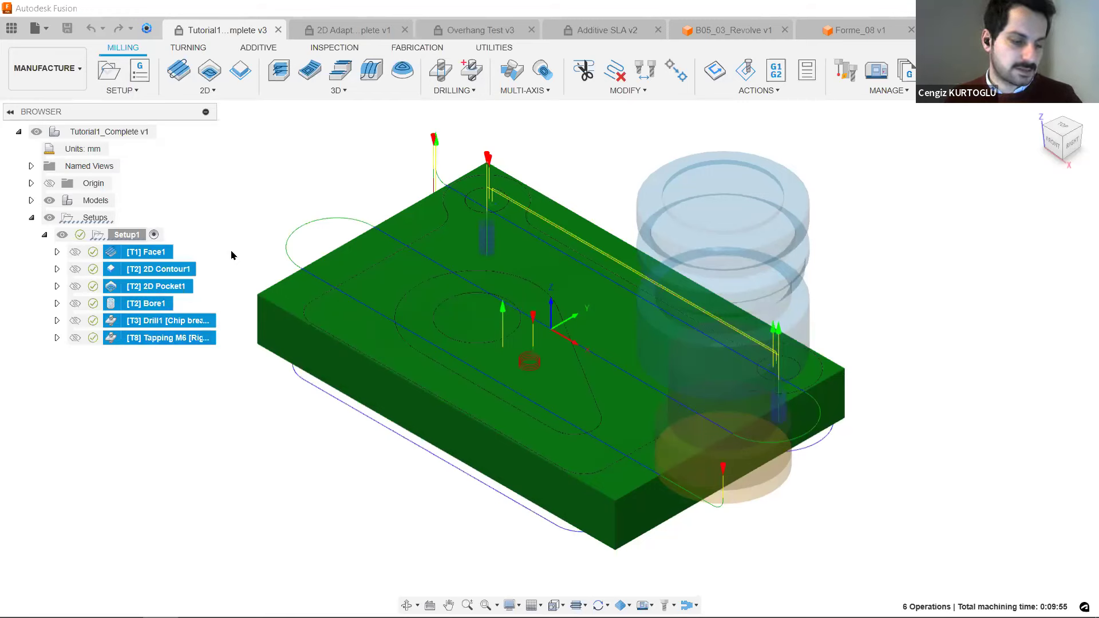
{"action": "right_click", "coordinate": [146, 258]}
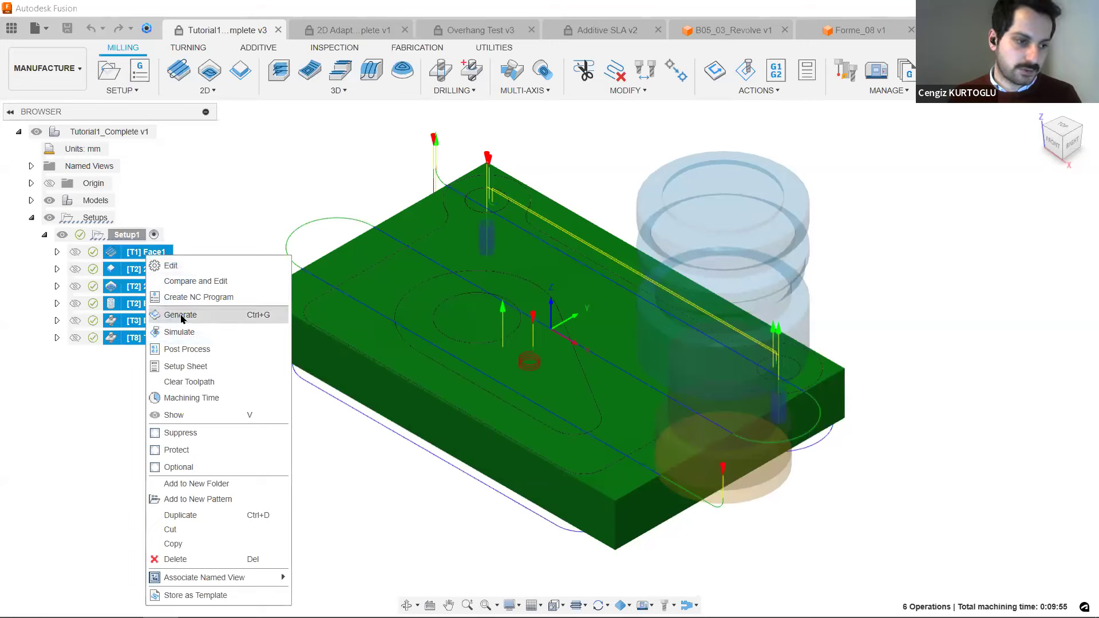
{"action": "left_click", "coordinate": [212, 333]}
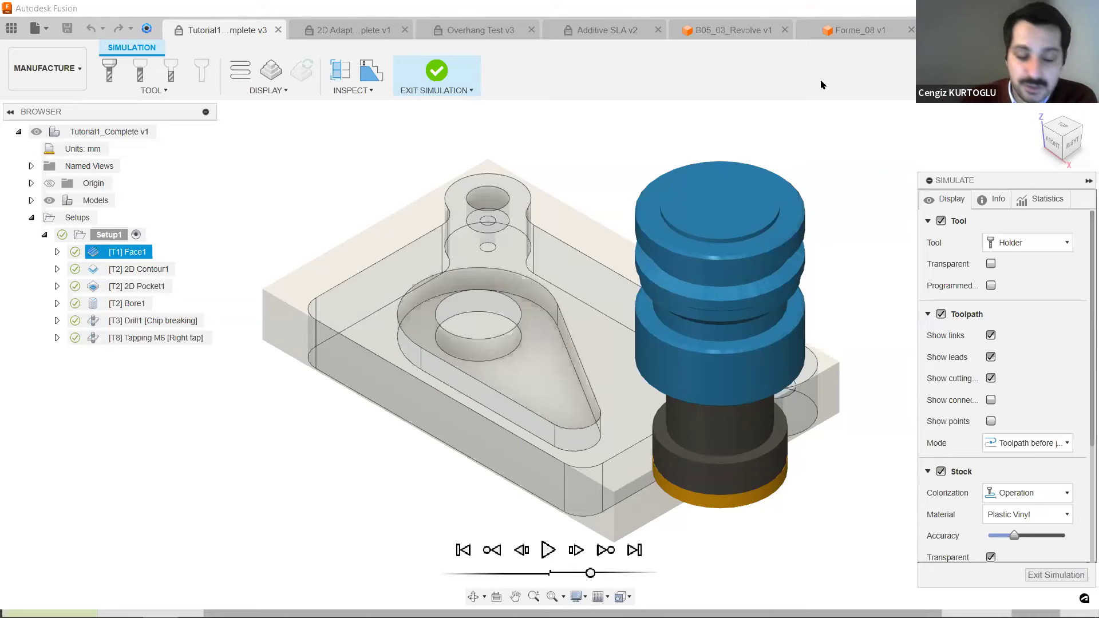
Play the machining simulation, pausing after the facing operation and during 2D Pocket1 to examine the cuts.
{"action": "left_click", "coordinate": [548, 550]}
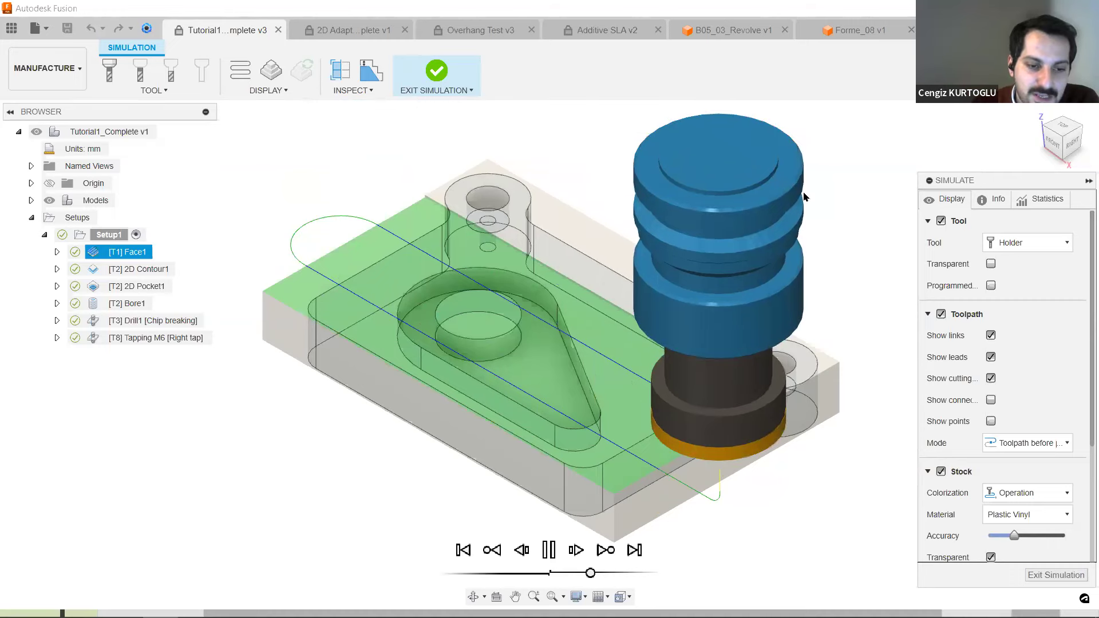
{"action": "left_click", "coordinate": [547, 554]}
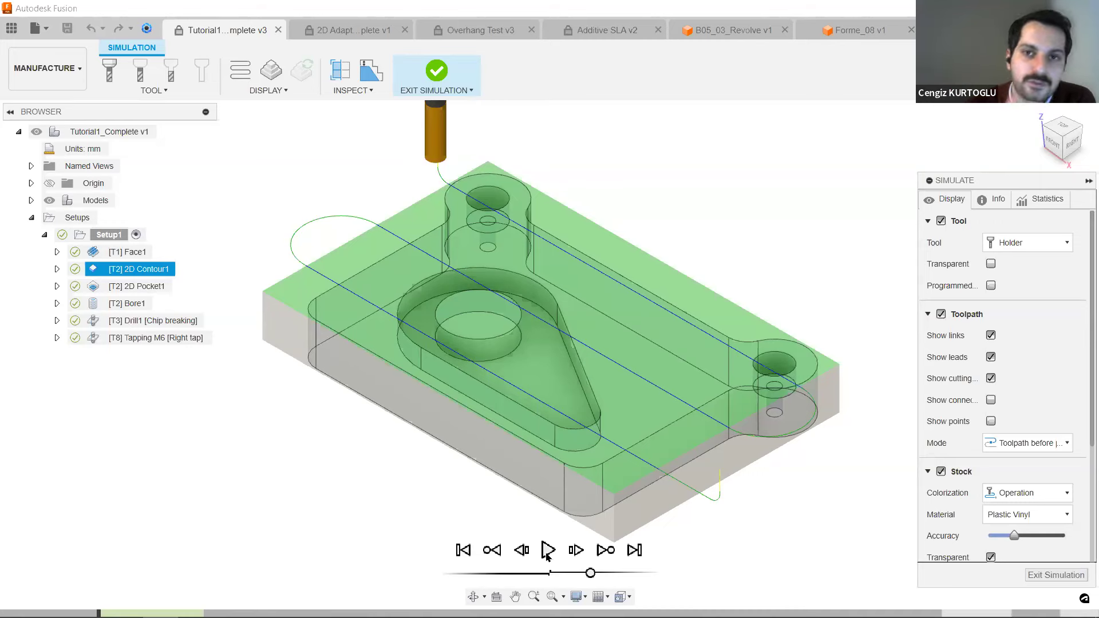
{"action": "left_click", "coordinate": [547, 551]}
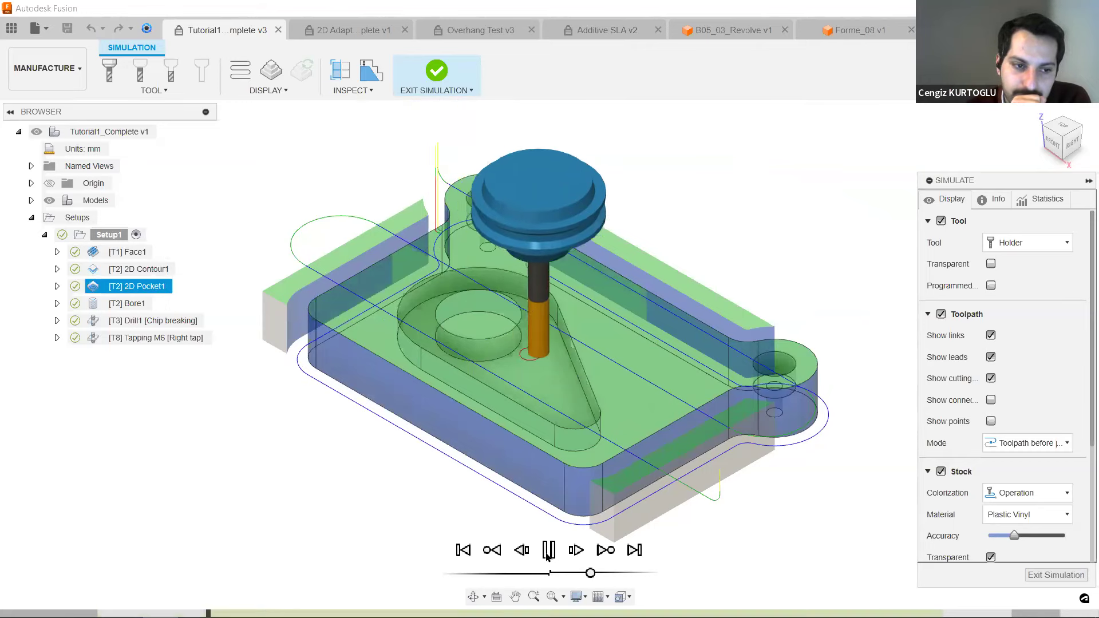
{"action": "left_click", "coordinate": [548, 552]}
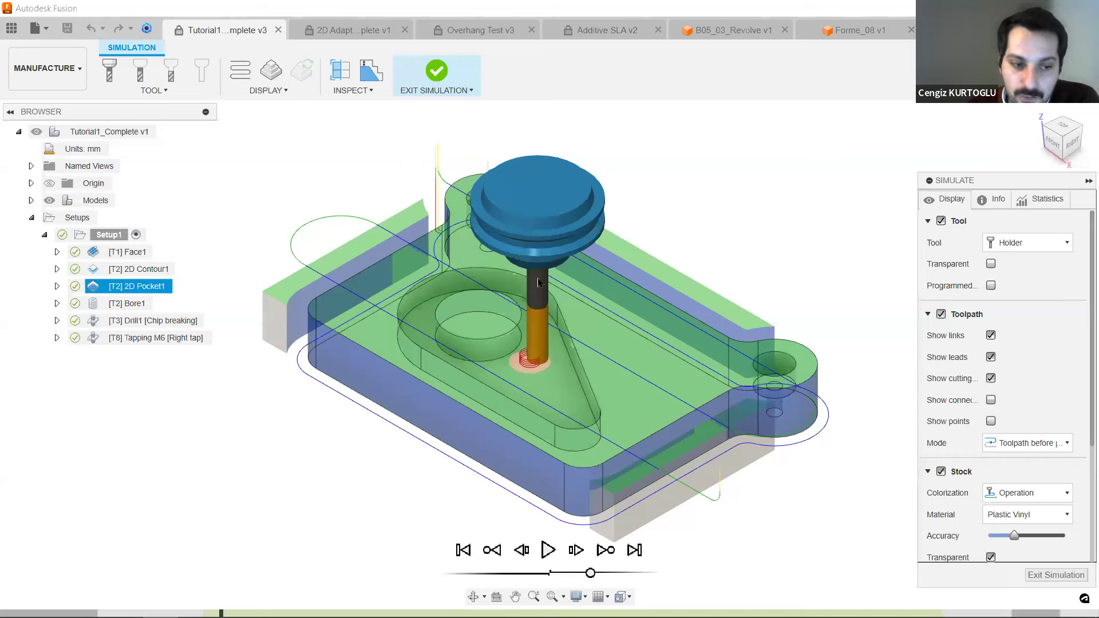
{"action": "left_click", "coordinate": [548, 551]}
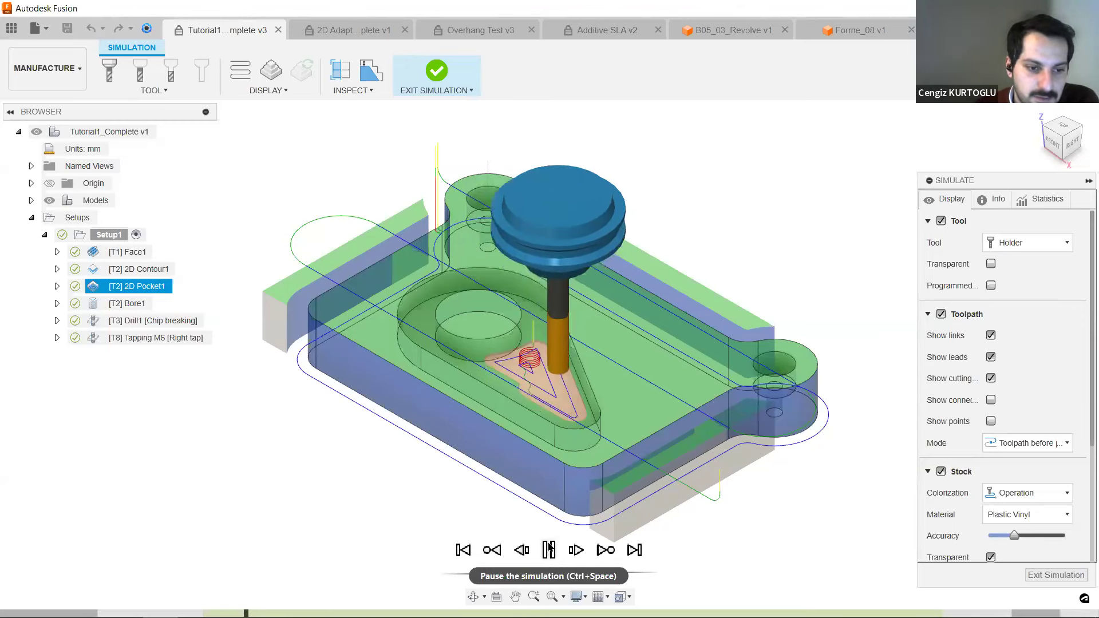
{"action": "left_click", "coordinate": [548, 550]}
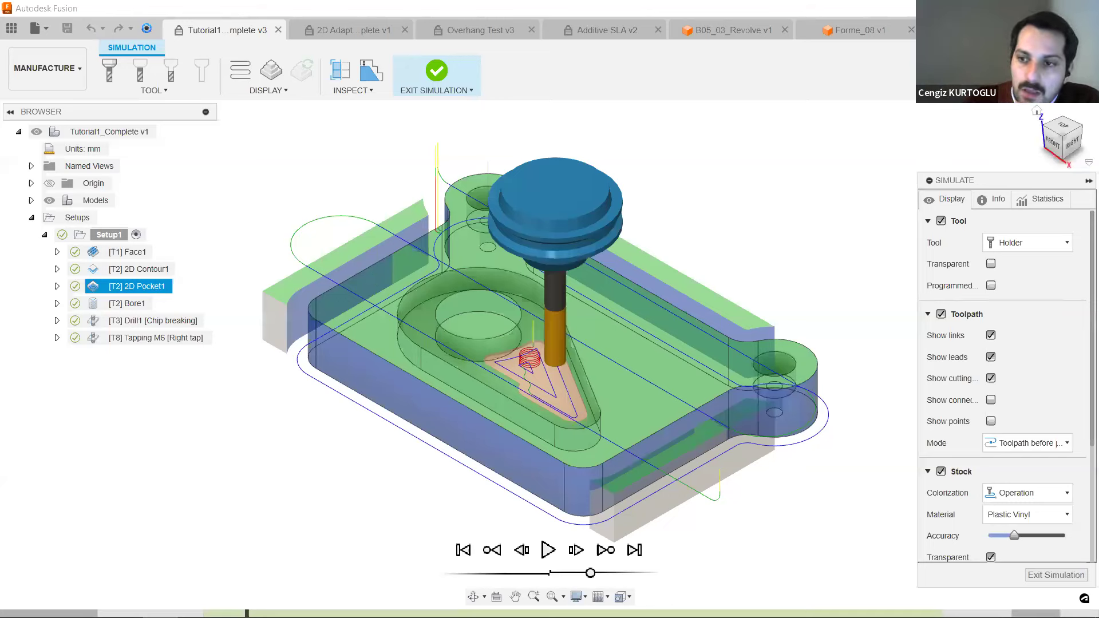
{"action": "left_click", "coordinate": [548, 551]}
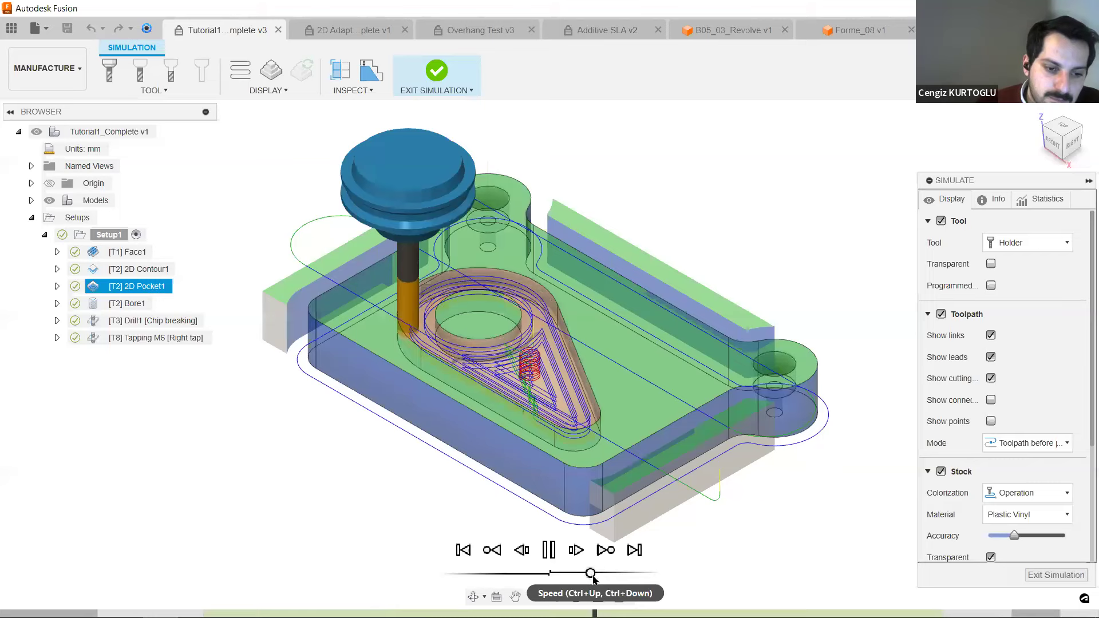
Adjust the simulation's playback speed, let it run through the tapping operation, and exit the simulation.
{"action": "mouse_move", "coordinate": [591, 575]}
{"action": "left_mouse_down"}
{"action": "mouse_move", "coordinate": [601, 577]}
{"action": "mouse_move", "coordinate": [582, 577]}
{"action": "left_mouse_up"}
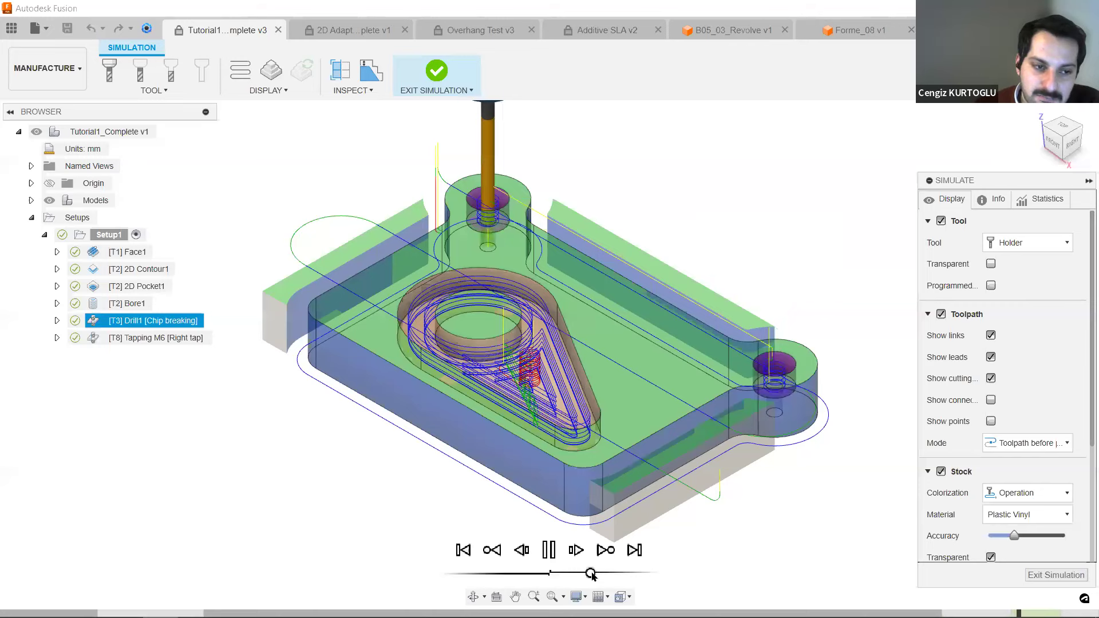
{"action": "left_click_drag", "start_coordinate": [592, 573], "coordinate": [601, 578]}
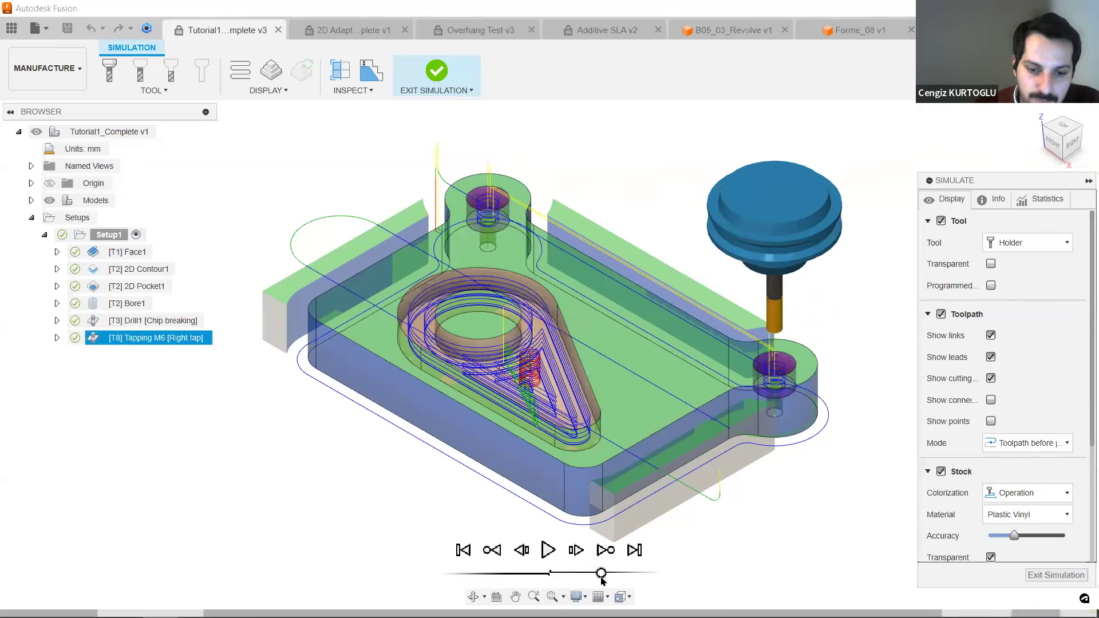
{"action": "left_click", "coordinate": [434, 72]}
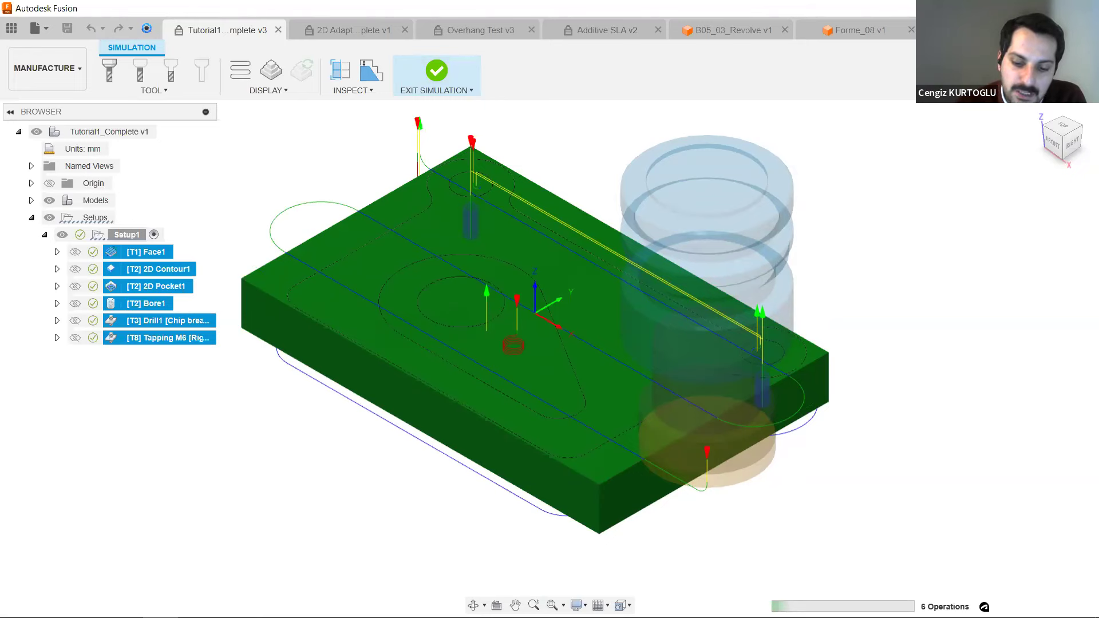
Bring up the 2D Adaptive Milling Tutorial document and open the Machine Library.
{"action": "left_click", "coordinate": [353, 31]}
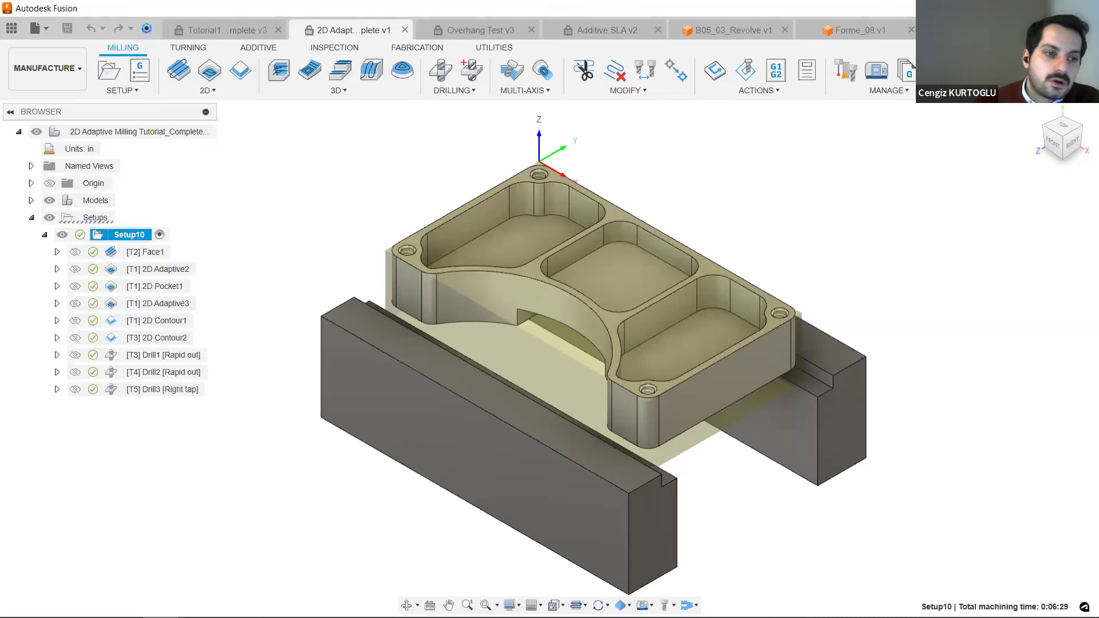
{"action": "middle_click_drag", "start_coordinate": [961, 261], "coordinate": [947, 263]}
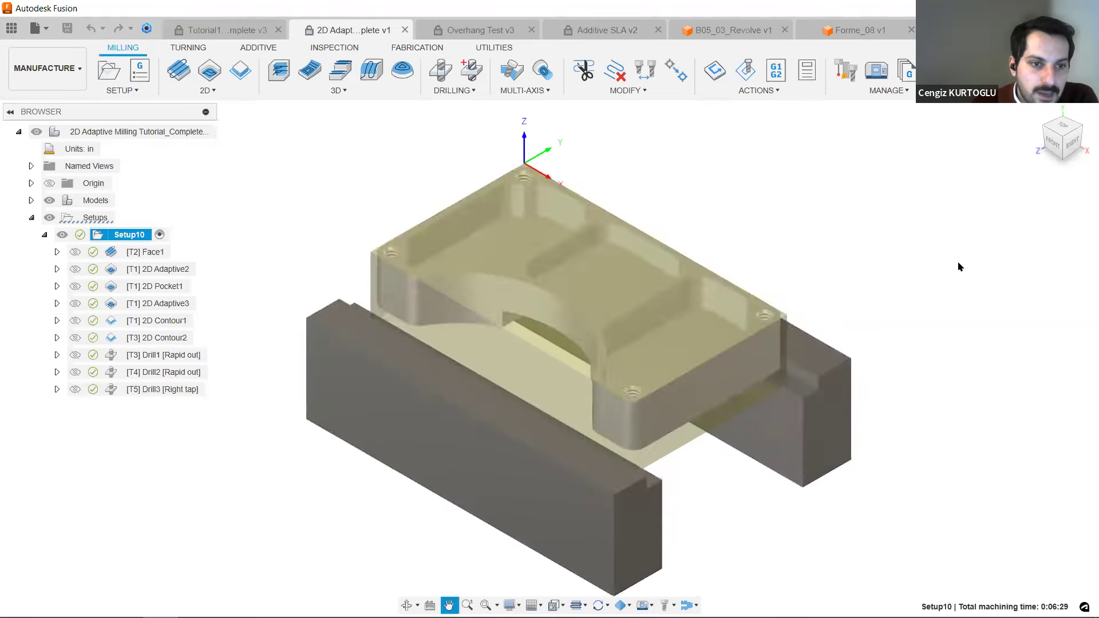
{"action": "left_click", "coordinate": [882, 66]}
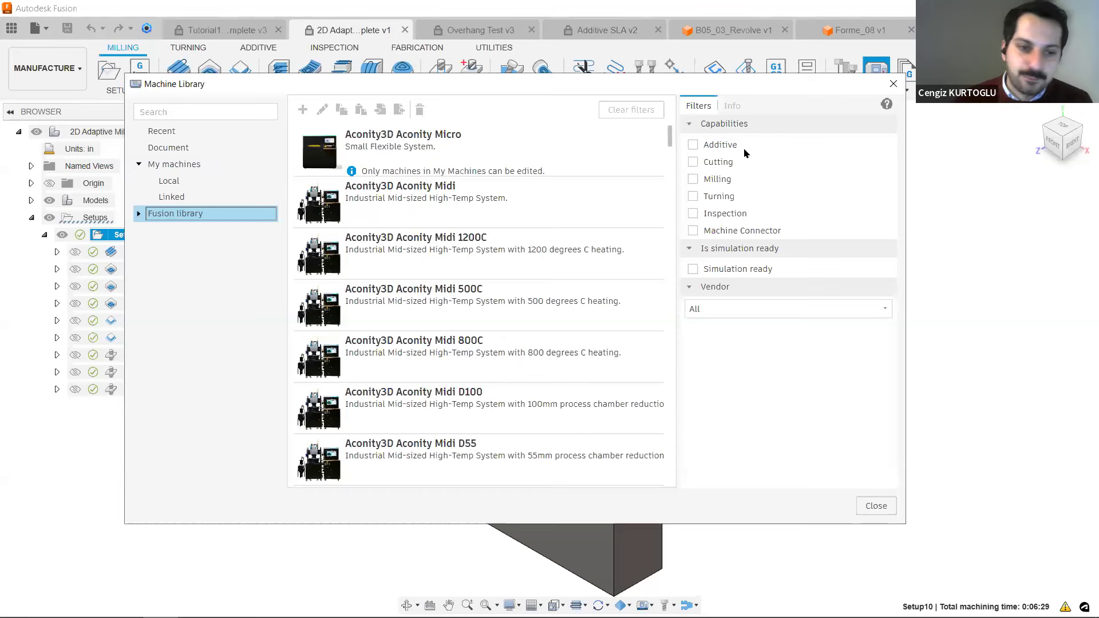
Filter the Fusion library to additive machines with SLA/DLP technology and view the details of the Formlabs Form 2.
{"action": "left_click", "coordinate": [693, 148]}
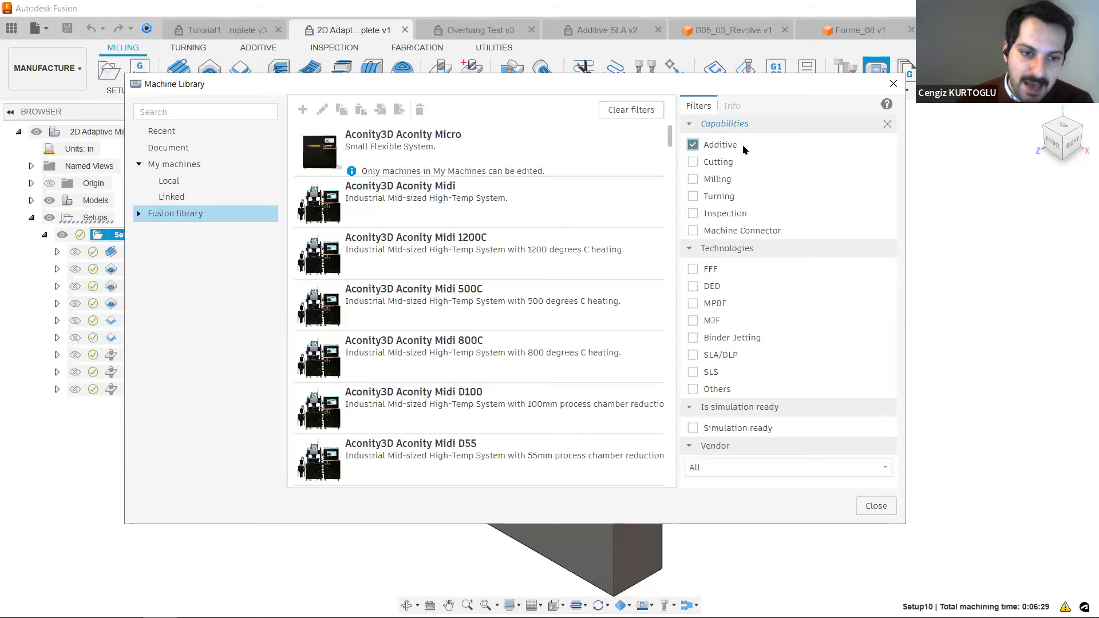
{"action": "left_click", "coordinate": [693, 356]}
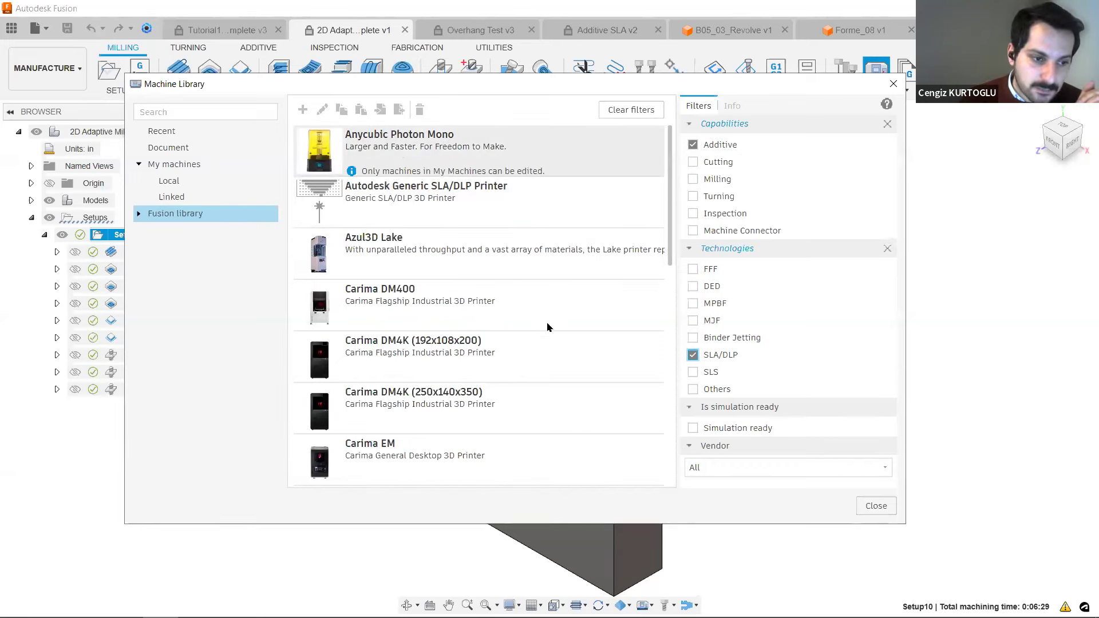
{"action": "scroll", "coordinate": [468, 383], "scroll_direction": "down", "scroll_amount": 6}
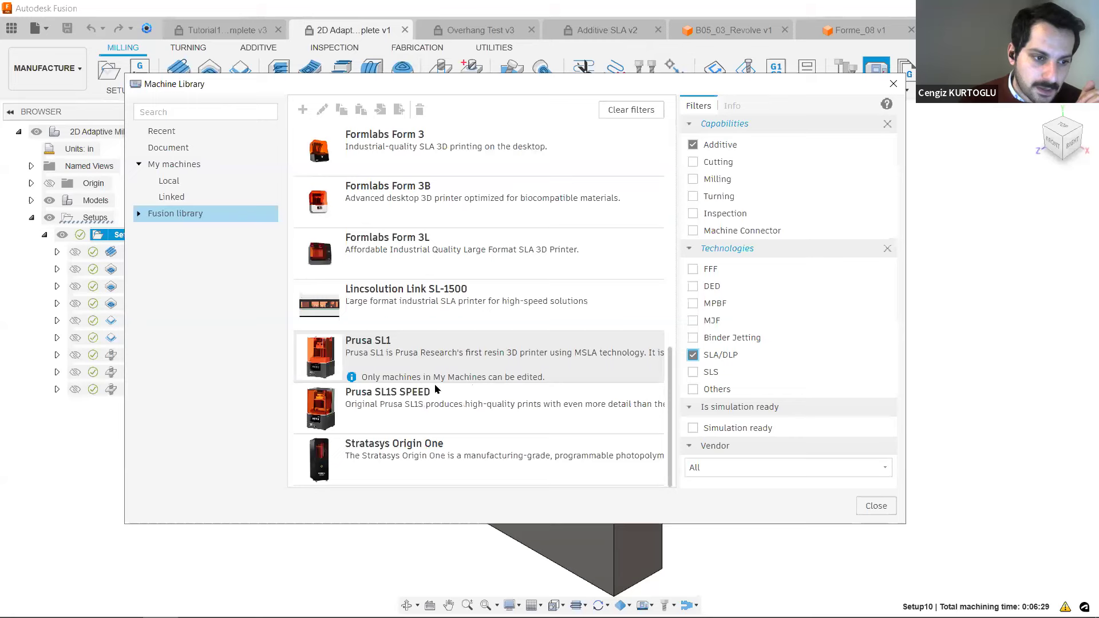
{"action": "scroll", "coordinate": [424, 255], "scroll_direction": "up", "scroll_amount": 3}
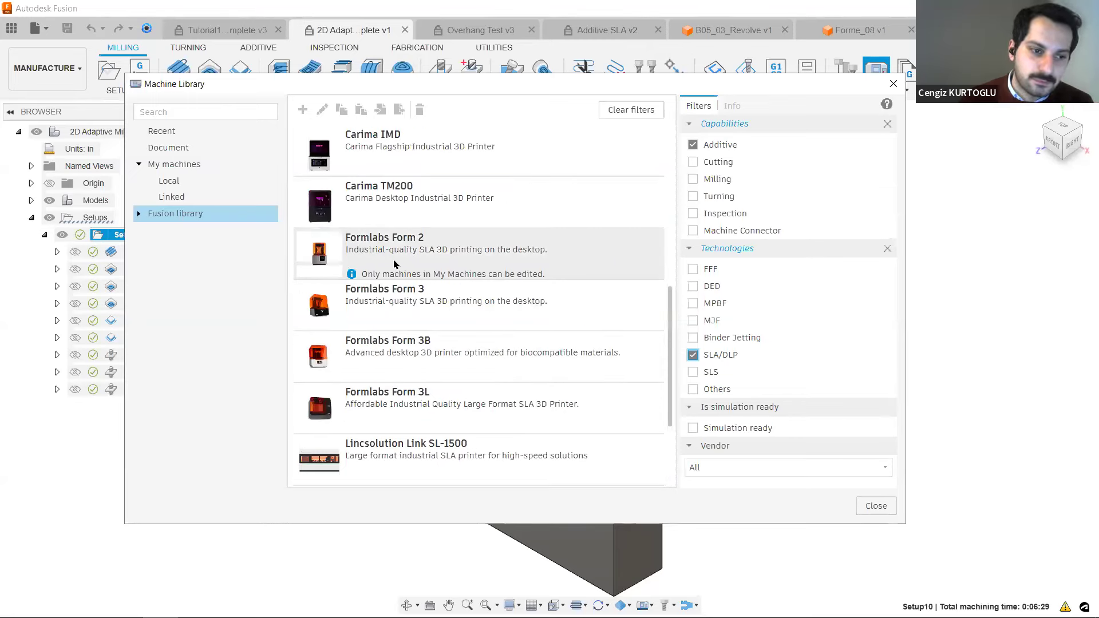
{"action": "left_click", "coordinate": [614, 265]}
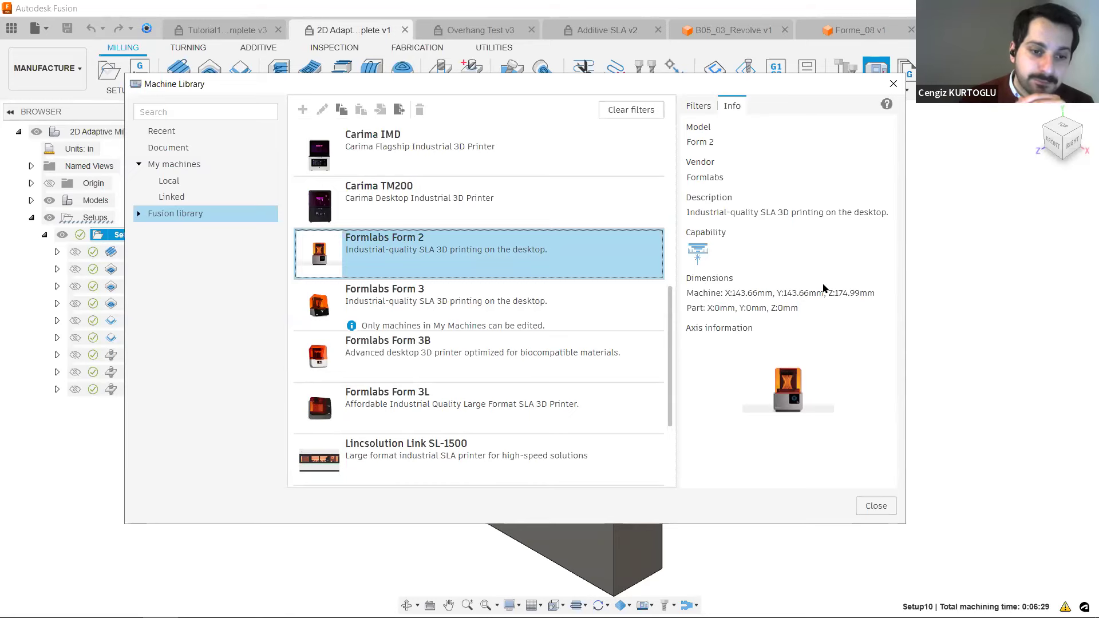
{"action": "mouse_move", "coordinate": [699, 252]}
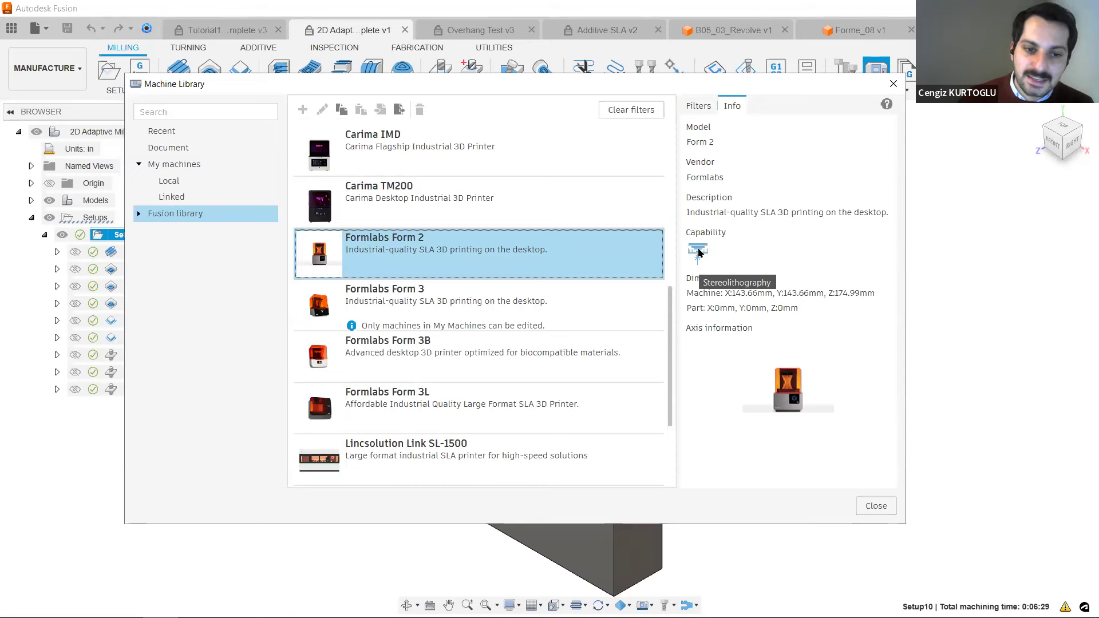
Replace the Additive filter with the Milling capability and browse the milling machines in the Fusion library.
{"action": "left_click", "coordinate": [702, 106]}
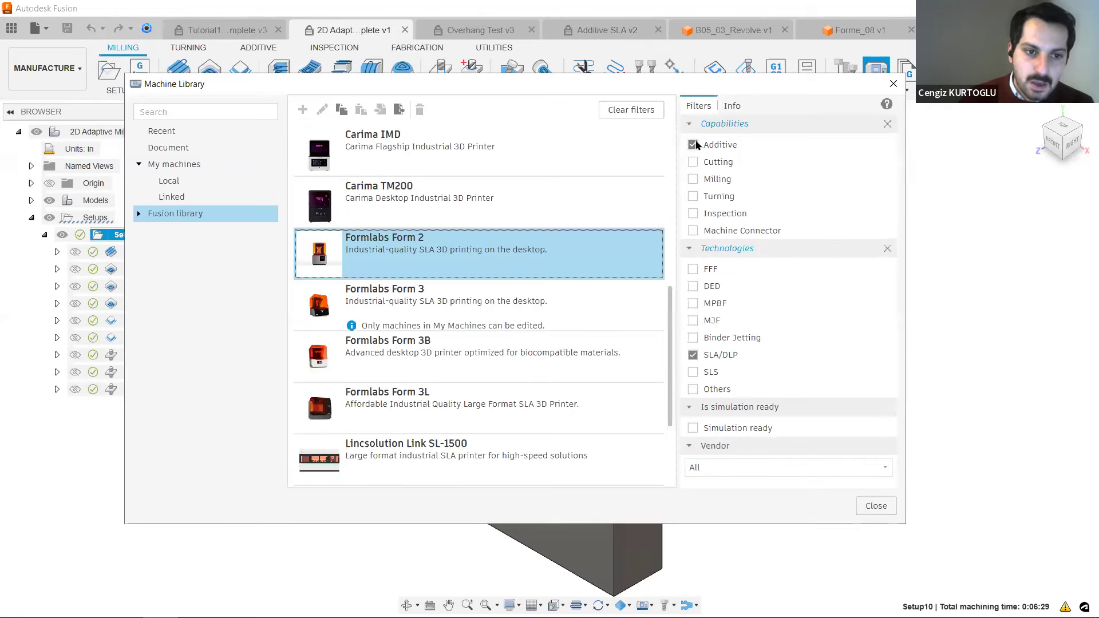
{"action": "left_click", "coordinate": [693, 145]}
{"action": "left_click", "coordinate": [691, 116]}
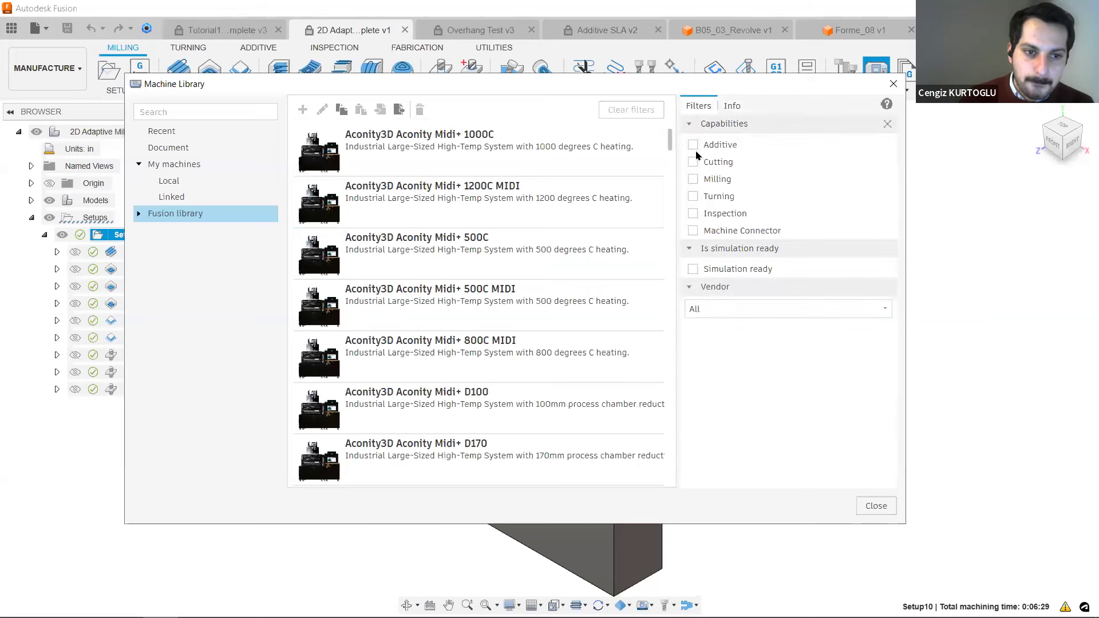
{"action": "left_click", "coordinate": [693, 179]}
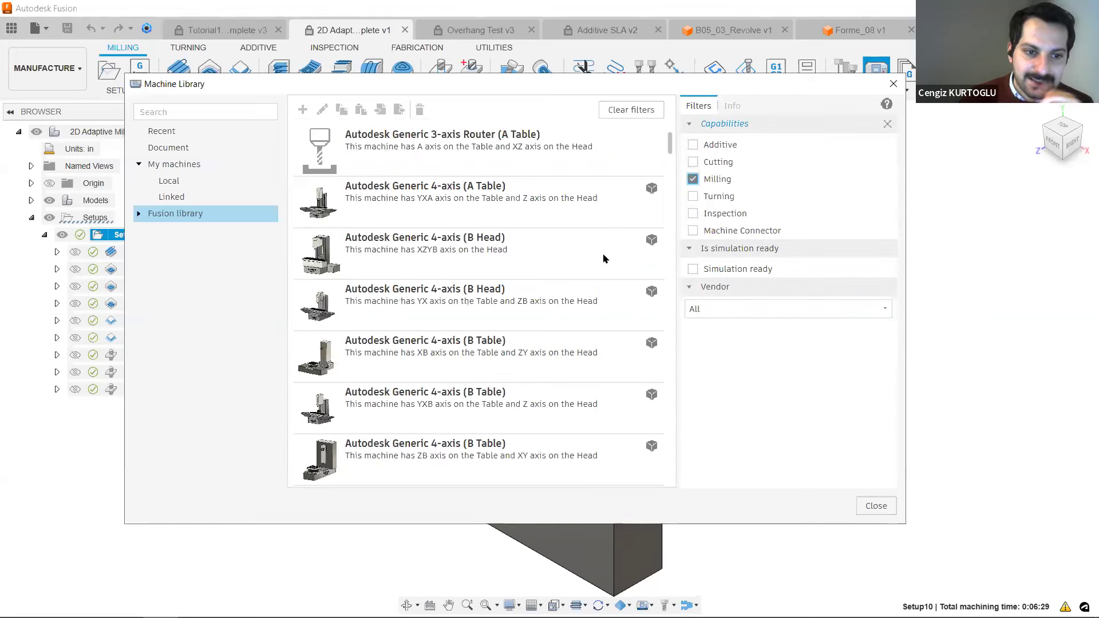
{"action": "scroll", "coordinate": [601, 258], "scroll_direction": "down", "scroll_amount": 10}
{"action": "scroll", "coordinate": [571, 261], "scroll_direction": "down", "scroll_amount": 5}
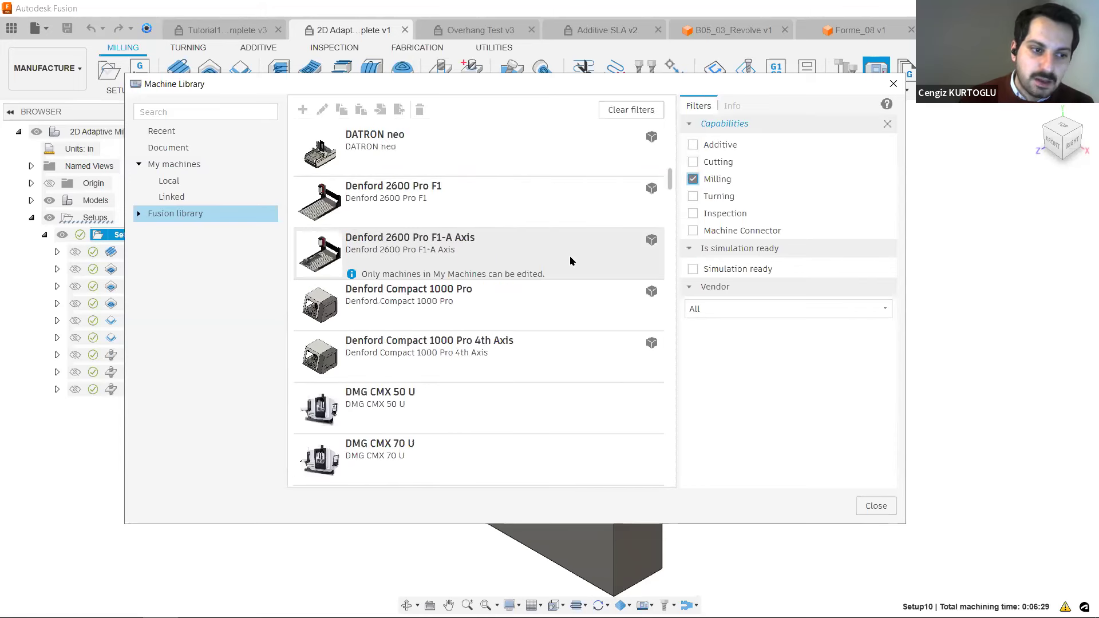
Browse the Fusion library's milling machines down to the Huron models and view the details of the Huron KX 50 M.
{"action": "scroll", "coordinate": [570, 261], "scroll_direction": "down", "scroll_amount": 5}
{"action": "scroll", "coordinate": [570, 261], "scroll_direction": "down", "scroll_amount": 10}
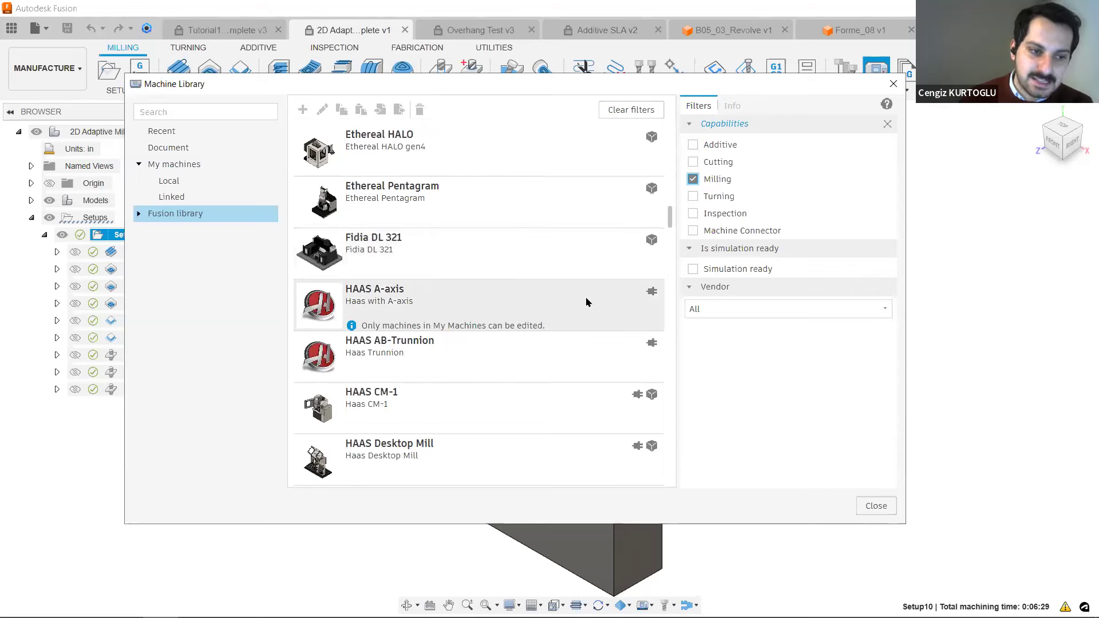
{"action": "scroll", "coordinate": [587, 302], "scroll_direction": "down", "scroll_amount": 5}
{"action": "scroll", "coordinate": [587, 302], "scroll_direction": "down", "scroll_amount": 20}
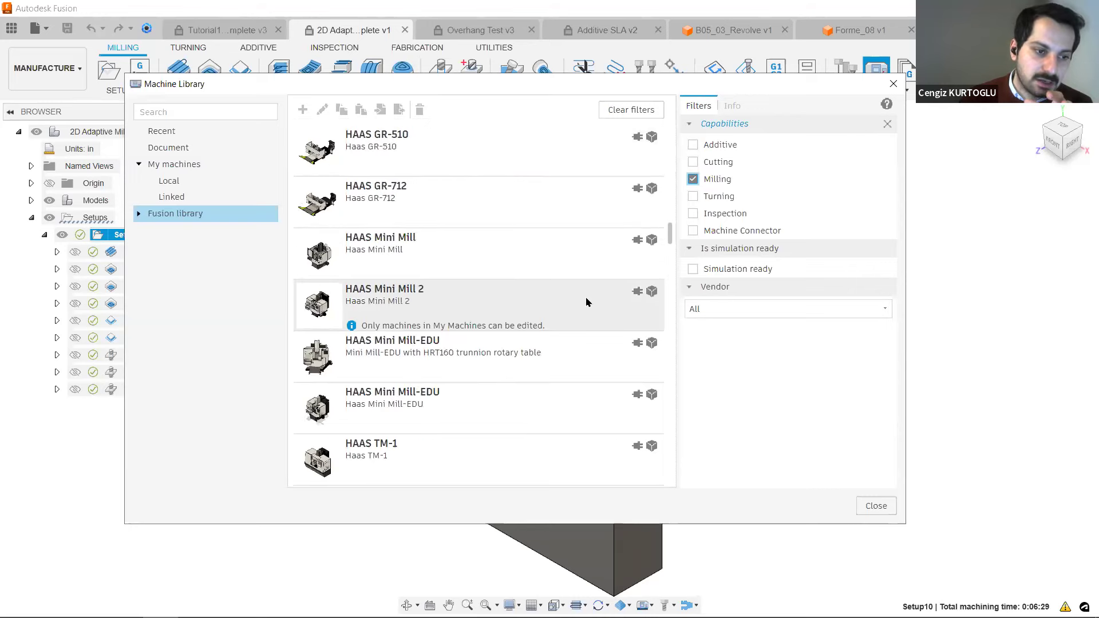
{"action": "scroll", "coordinate": [586, 303], "scroll_direction": "down", "scroll_amount": 20}
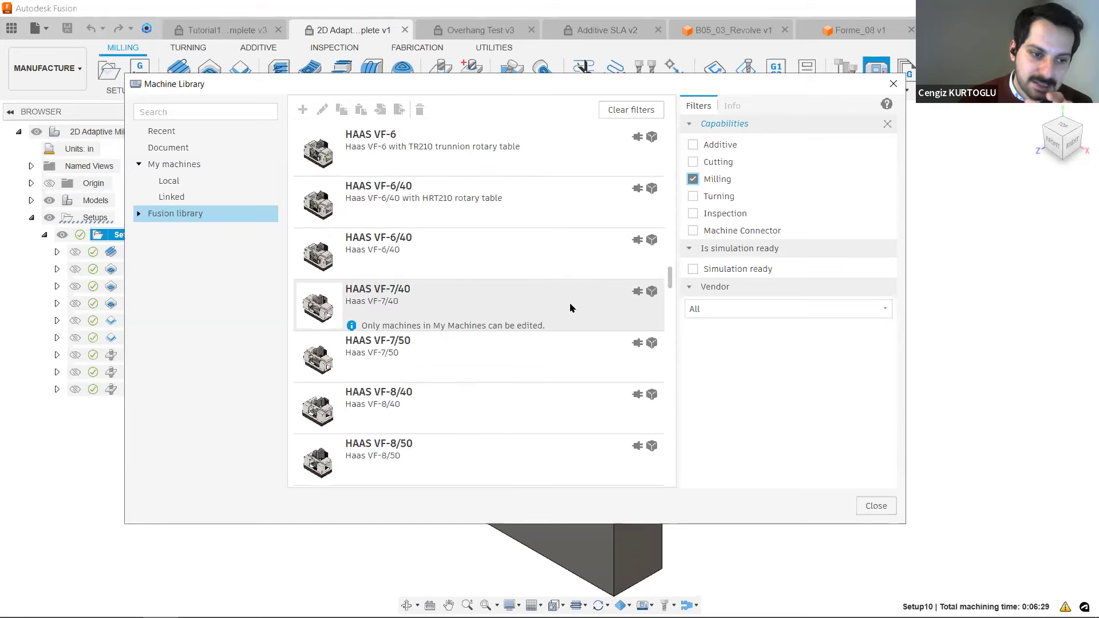
{"action": "scroll", "coordinate": [545, 323], "scroll_direction": "down", "scroll_amount": 20}
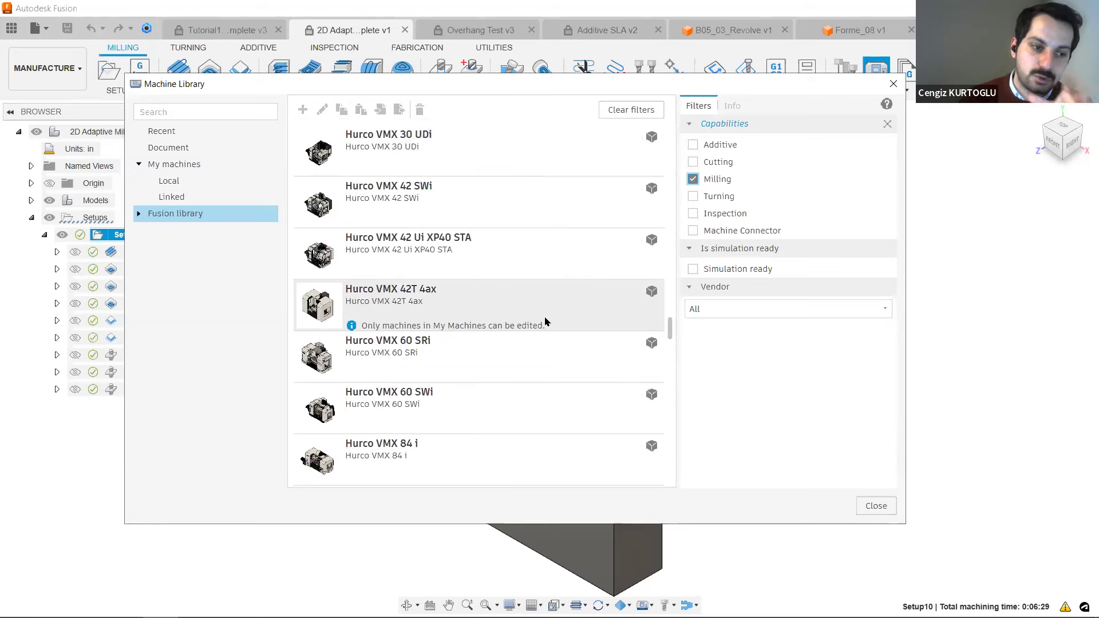
{"action": "left_click", "coordinate": [555, 305]}
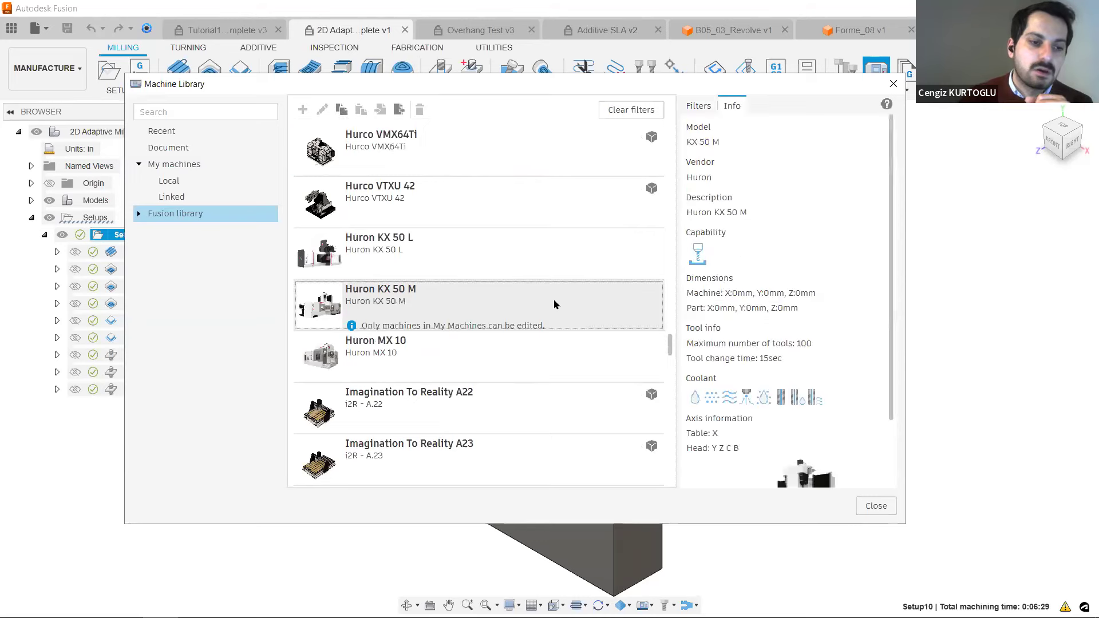
Browse on to the Mazak machines and examine the full details of the VCN-570 with 15,000 rpm spindle, standard column and standard tool measure.
{"action": "scroll", "coordinate": [555, 304], "scroll_direction": "down", "scroll_amount": 8}
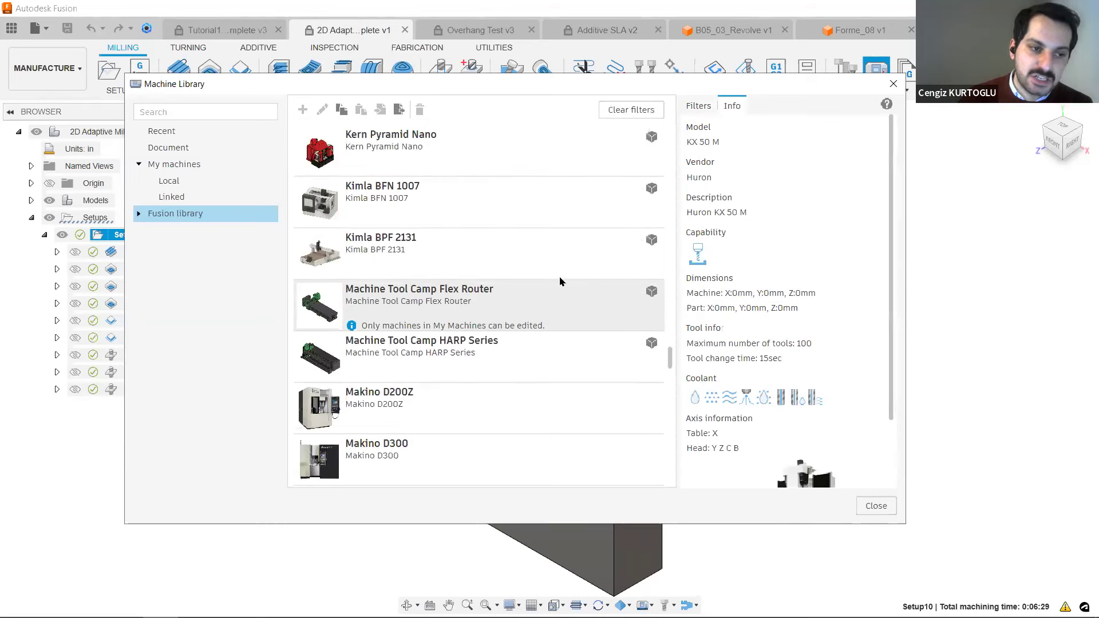
{"action": "scroll", "coordinate": [554, 339], "scroll_direction": "down", "scroll_amount": 5}
{"action": "scroll", "coordinate": [554, 339], "scroll_direction": "down", "scroll_amount": 10}
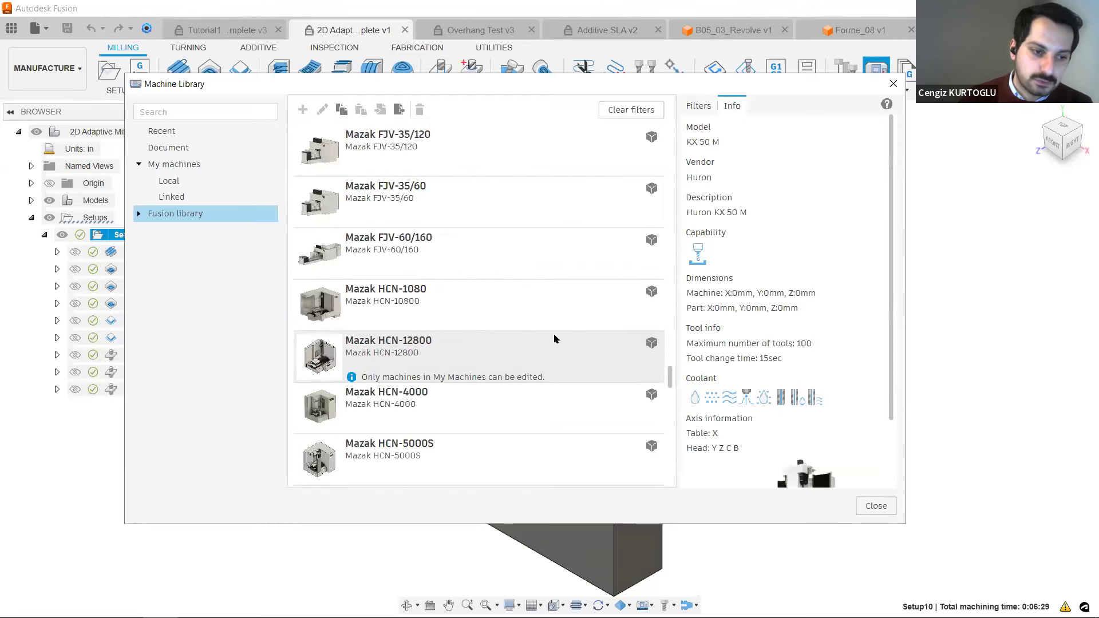
{"action": "left_click", "coordinate": [480, 378]}
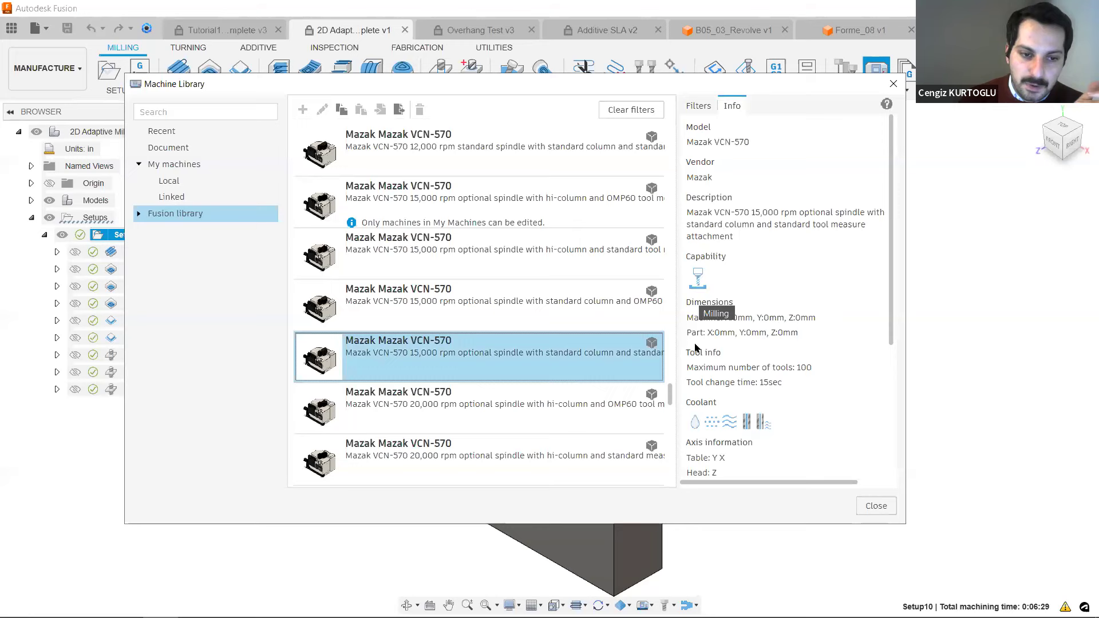
{"action": "scroll", "coordinate": [839, 341], "scroll_direction": "down", "scroll_amount": 4}
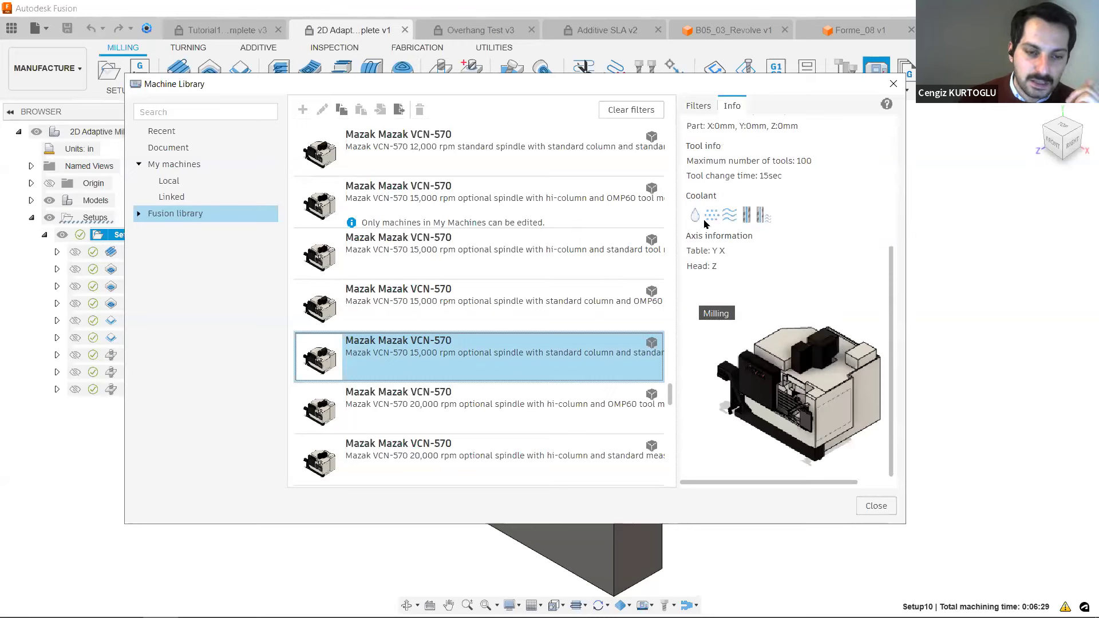
{"action": "scroll", "coordinate": [869, 262], "scroll_direction": "up", "scroll_amount": 4}
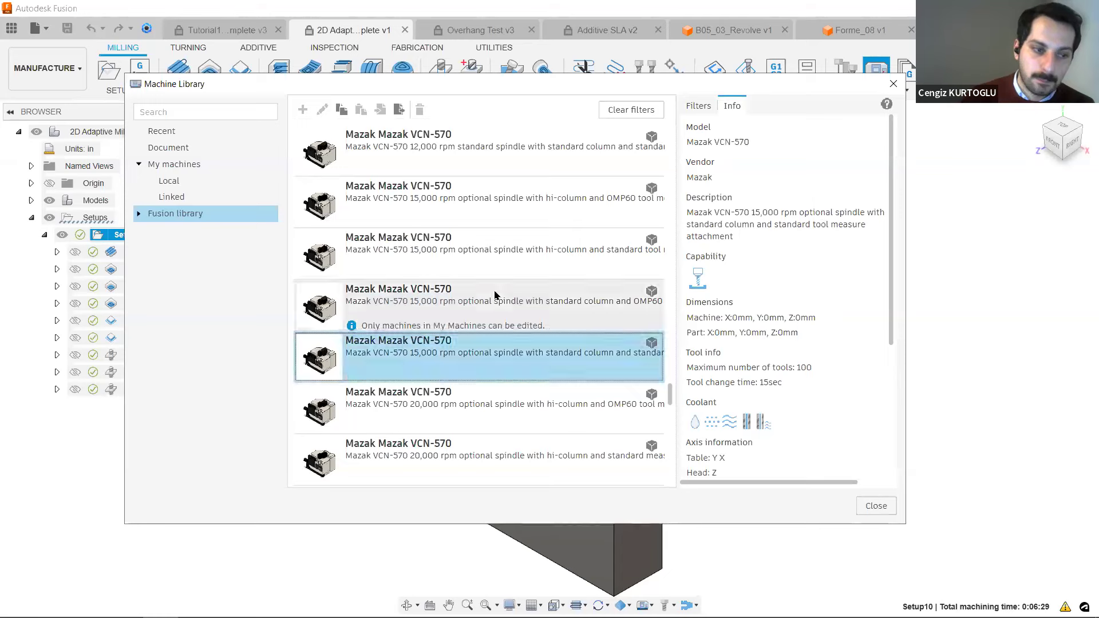
Replace the Milling capability filter with the Cutting and Turning capabilities.
{"action": "left_click", "coordinate": [698, 106]}
{"action": "left_click", "coordinate": [692, 186]}
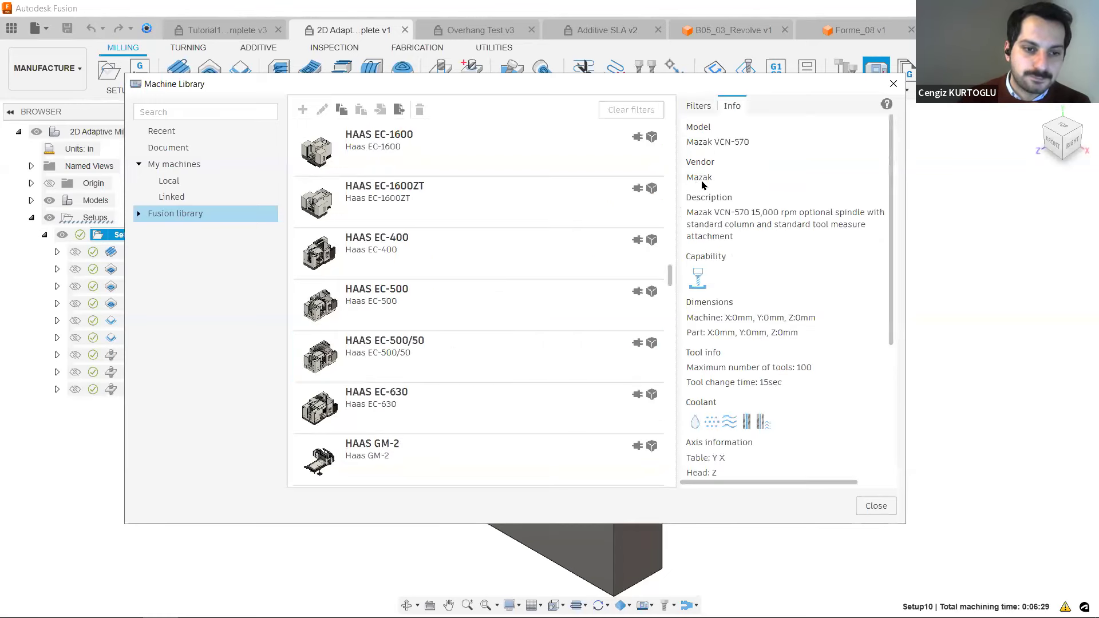
{"action": "left_click", "coordinate": [701, 106]}
{"action": "left_click", "coordinate": [694, 162]}
{"action": "left_click", "coordinate": [693, 195]}
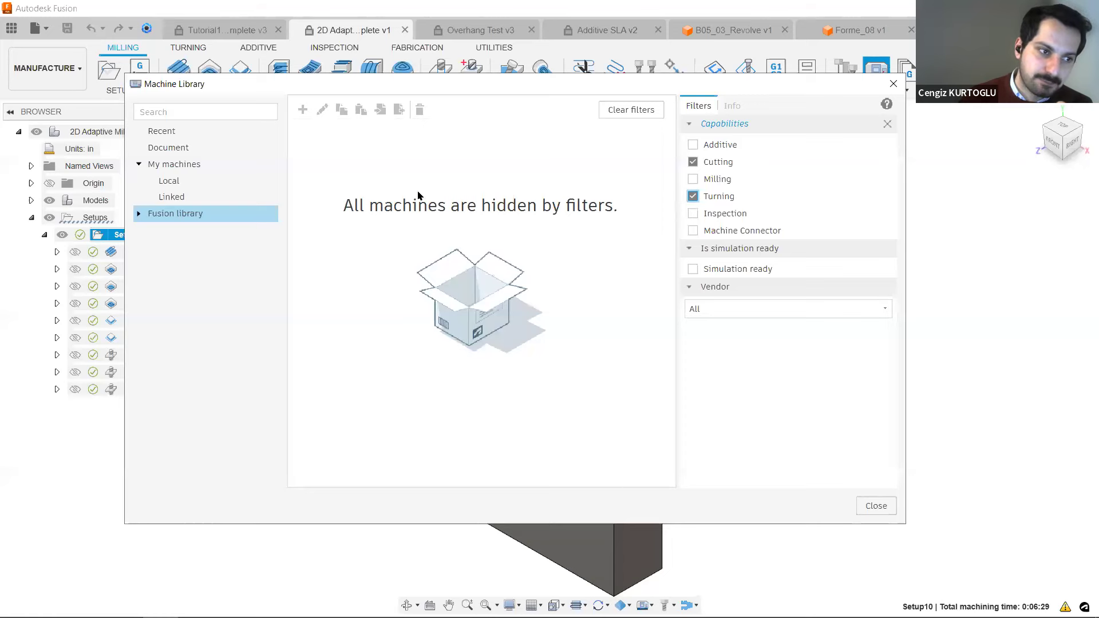
Check the My machines, Document and Recent folders for machines and close the Machine Library.
{"action": "left_click", "coordinate": [184, 164]}
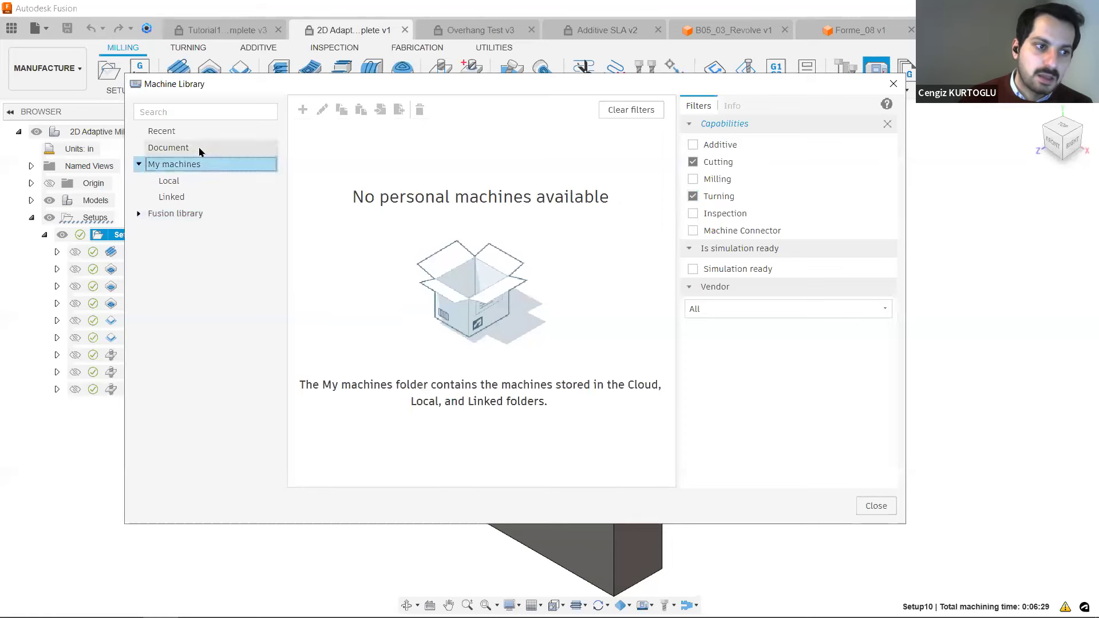
{"action": "left_click", "coordinate": [200, 149]}
{"action": "left_click", "coordinate": [202, 134]}
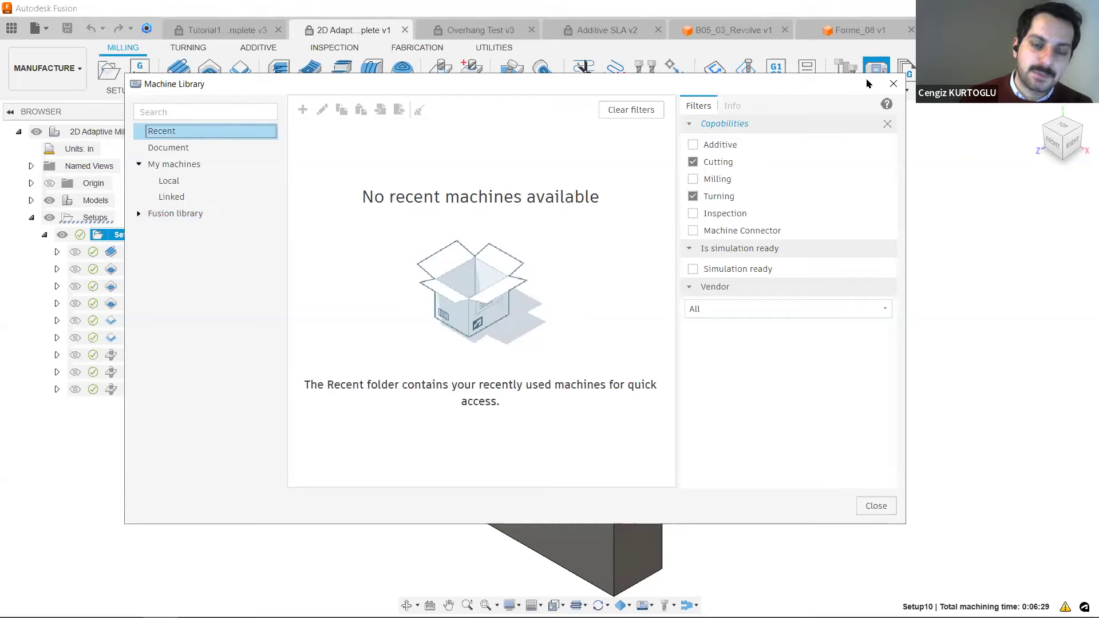
{"action": "left_click", "coordinate": [893, 83]}
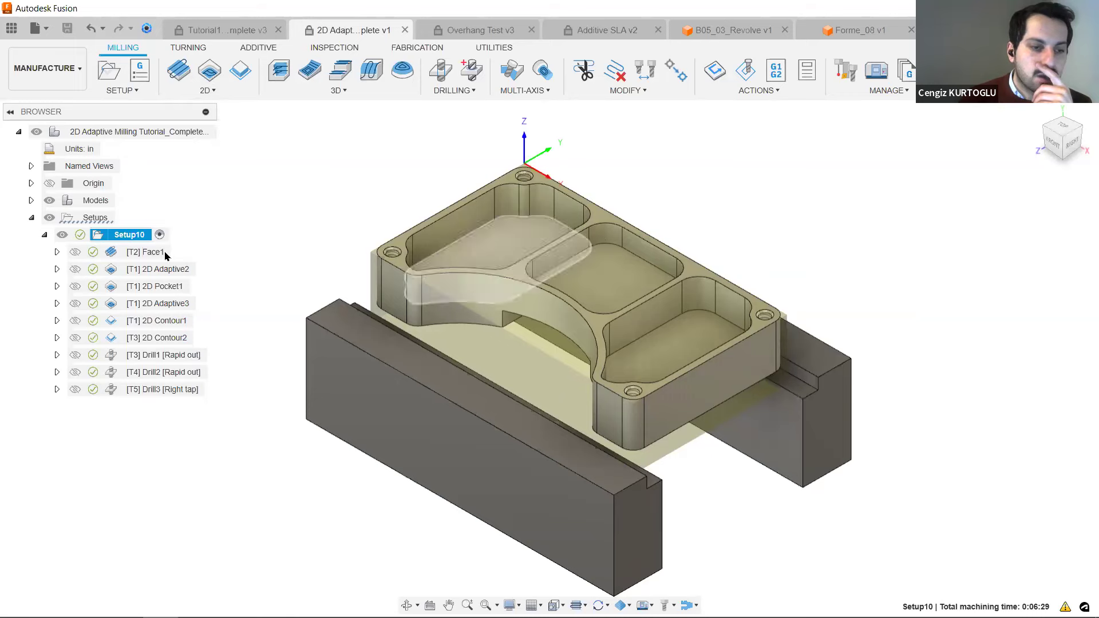
Start a simulation of all Setup10 operations from Face1 through Drill3.
{"action": "left_click", "coordinate": [145, 257]}
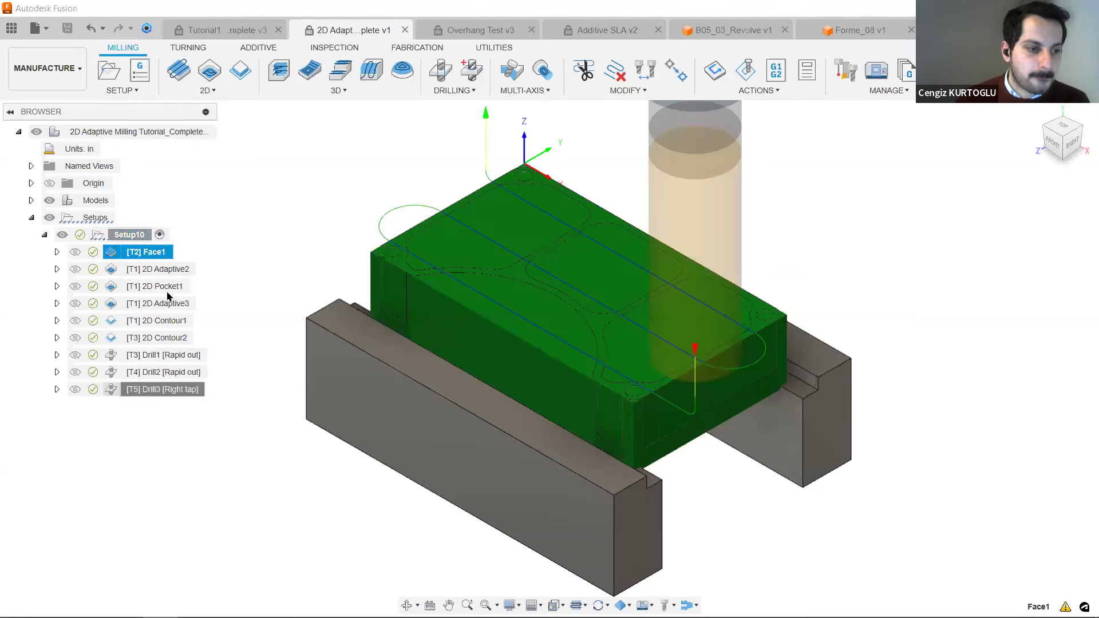
{"action": "left_click", "coordinate": [166, 389], "text": "shift"}
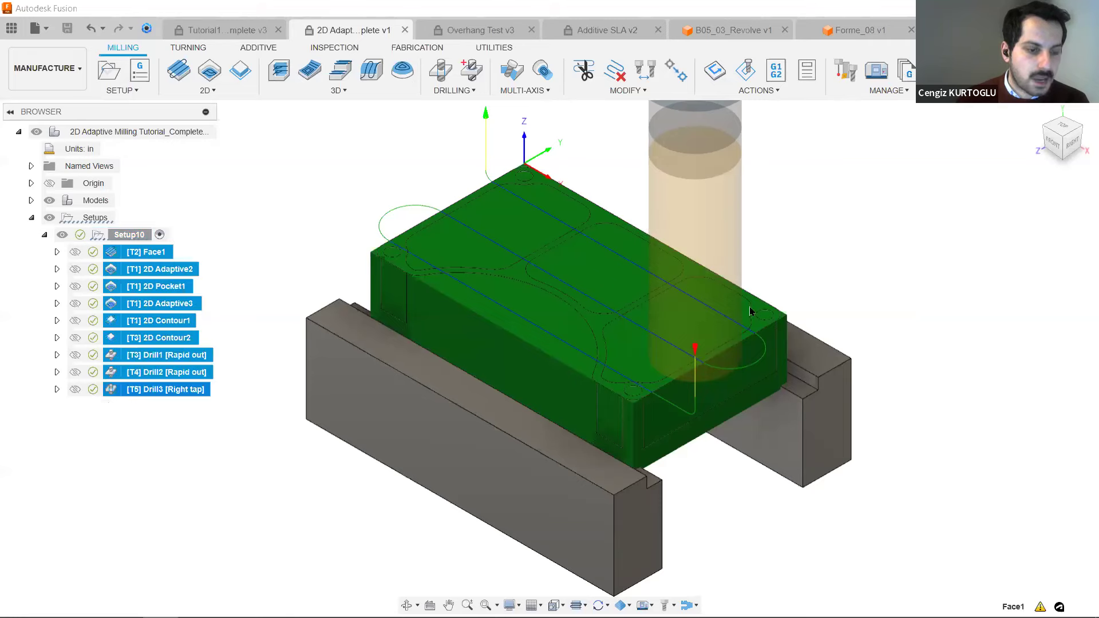
{"action": "right_click", "coordinate": [147, 254]}
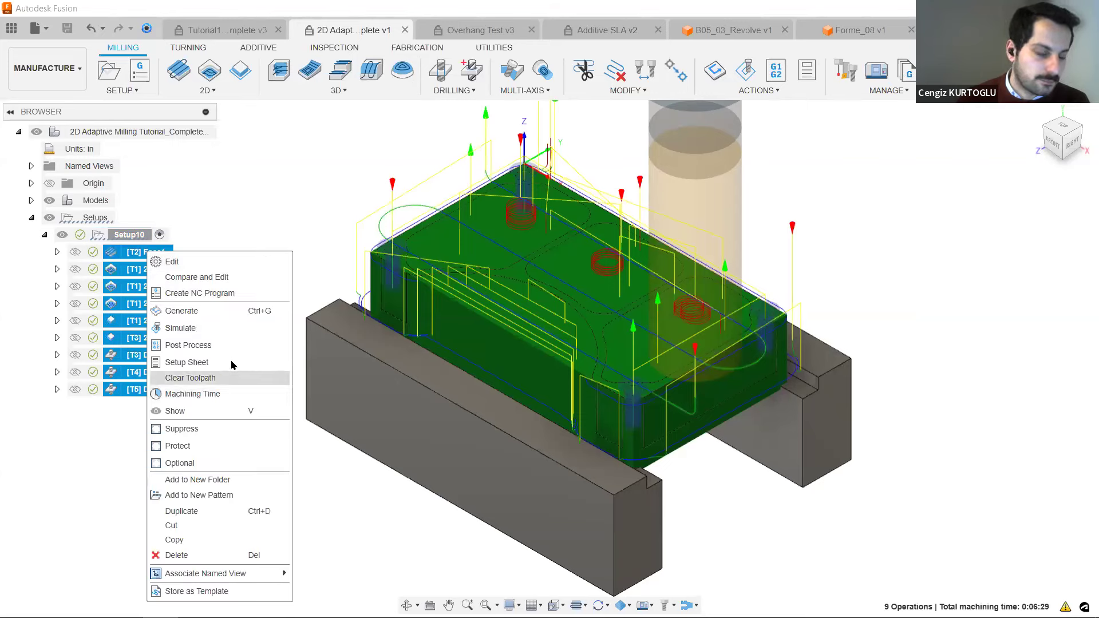
{"action": "left_click", "coordinate": [235, 328]}
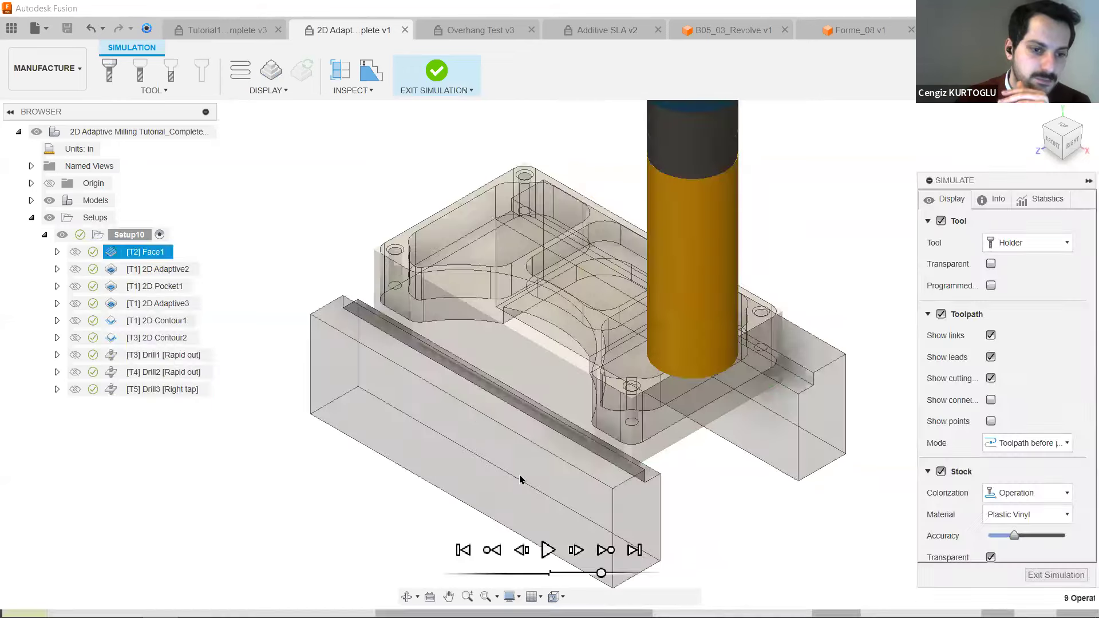
Play the simulation through the Drill3 tapping operation, reducing the playback speed, and exit the simulation.
{"action": "left_click", "coordinate": [550, 550]}
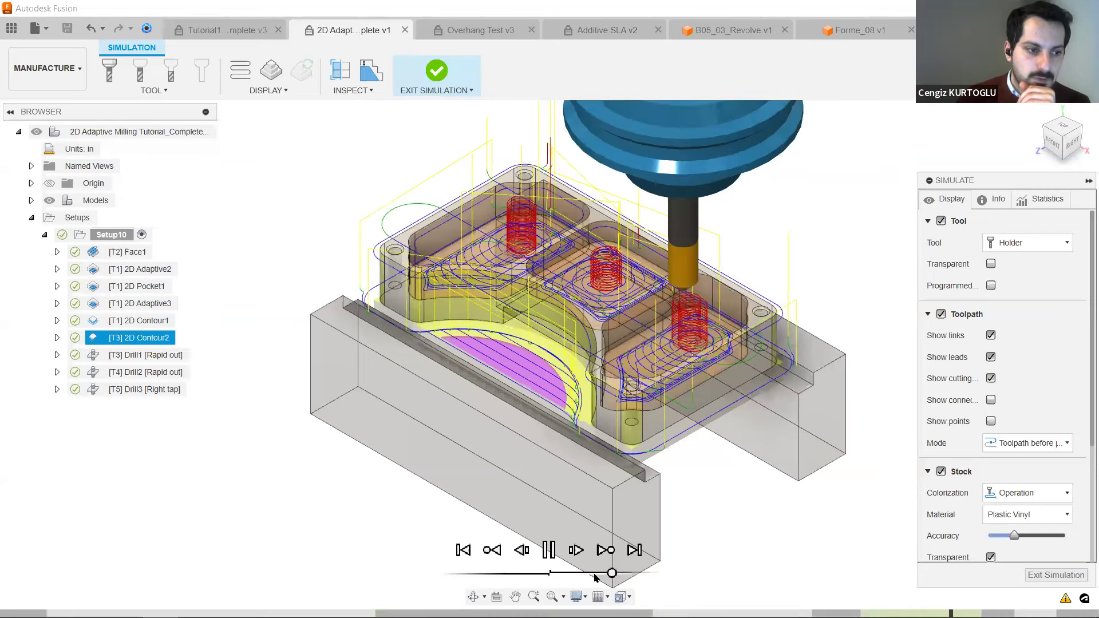
{"action": "left_click", "coordinate": [595, 574]}
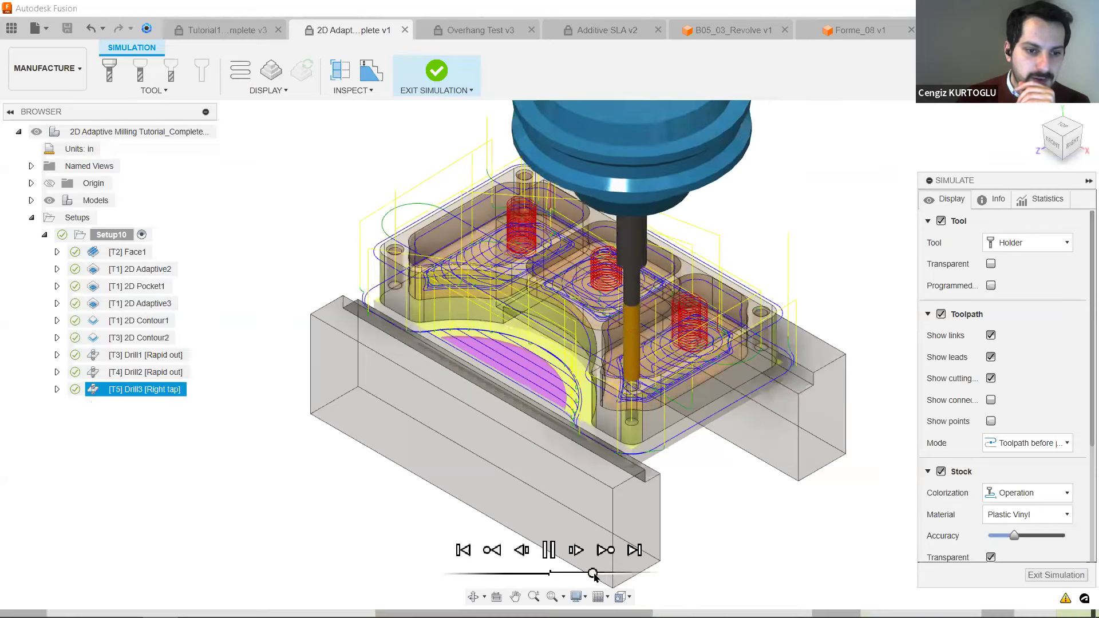
{"action": "left_click_drag", "start_coordinate": [593, 574], "coordinate": [584, 573]}
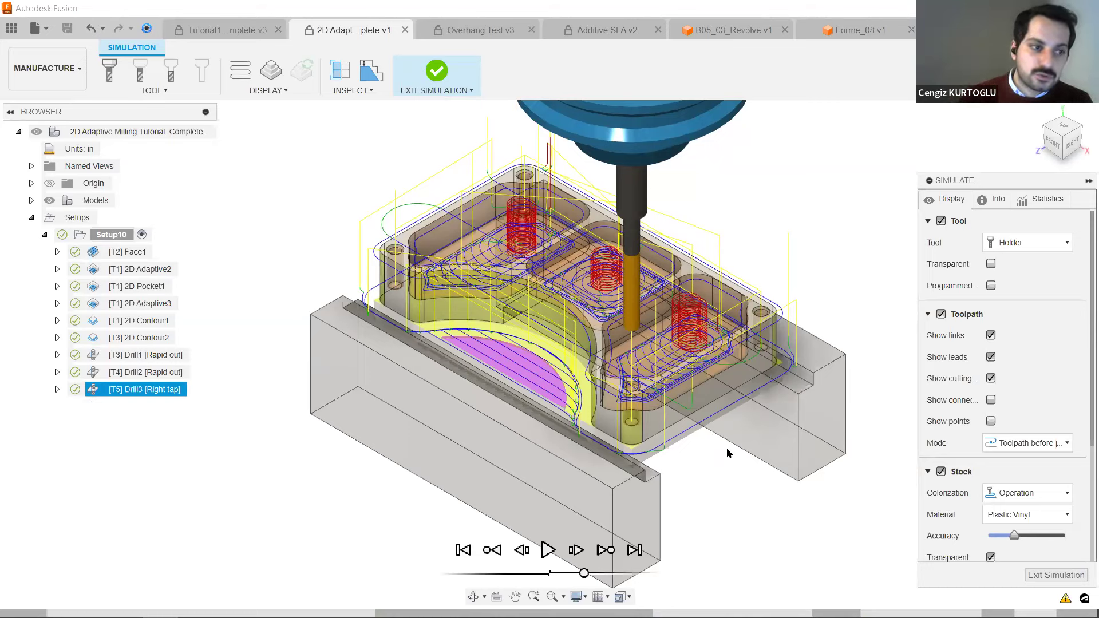
{"action": "left_click", "coordinate": [449, 66]}
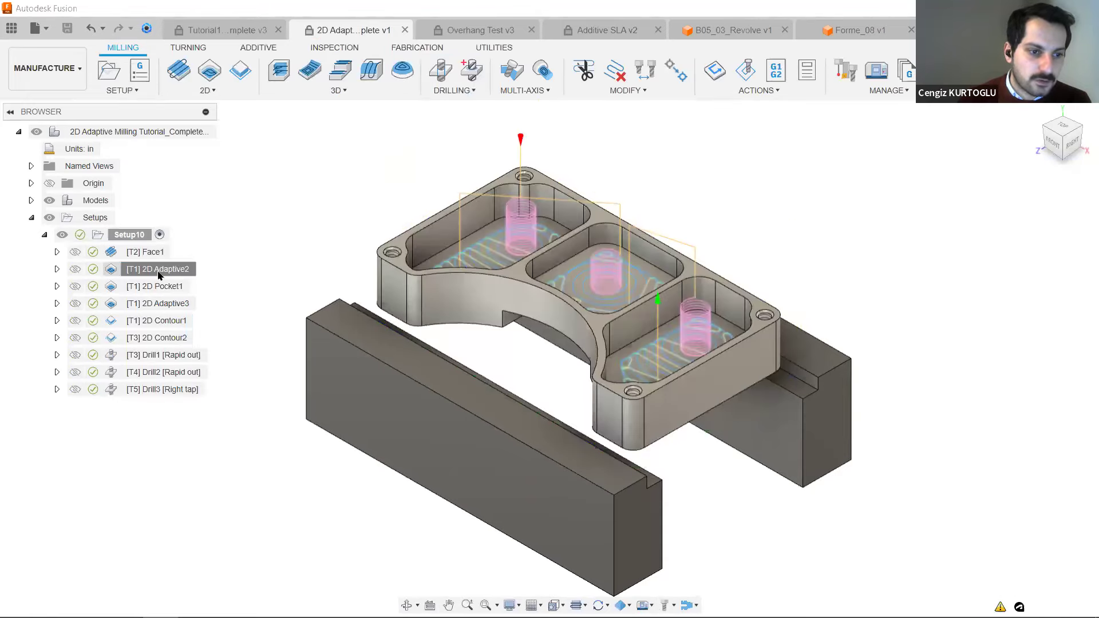
Open the 2D Adaptive2 operation for editing and reposition its settings dialog beside the model.
{"action": "left_click", "coordinate": [159, 269]}
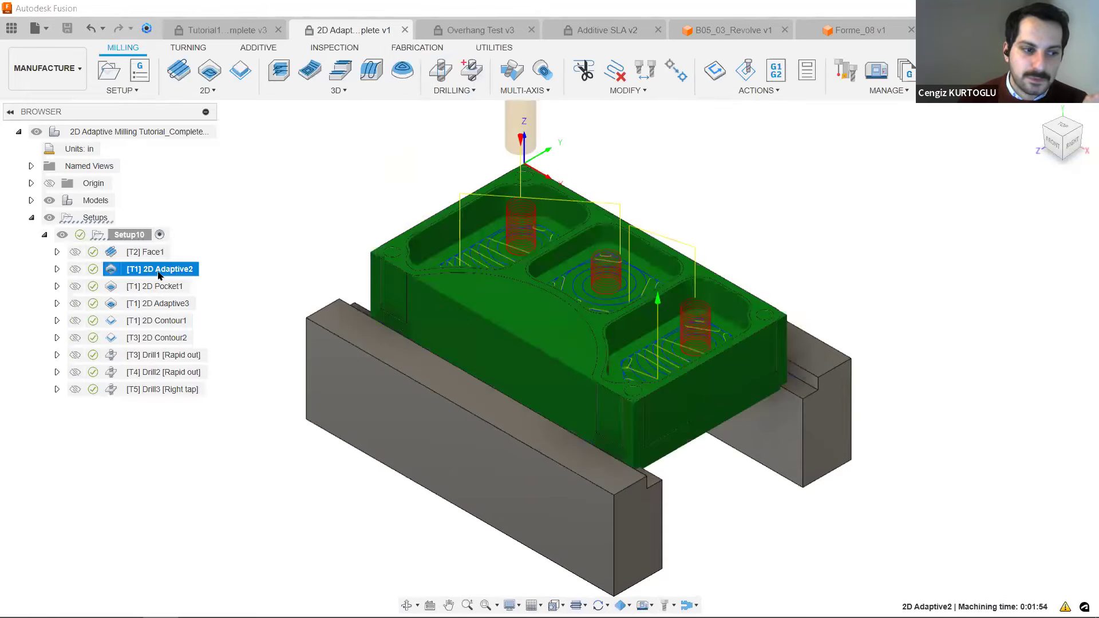
{"action": "right_click", "coordinate": [159, 275]}
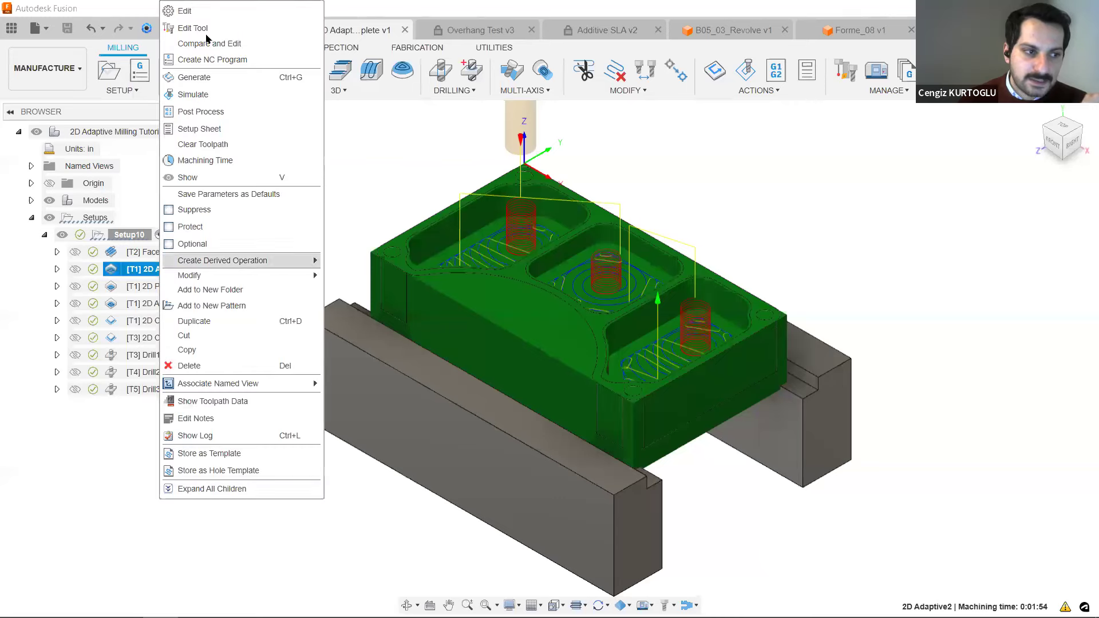
{"action": "left_click", "coordinate": [190, 8]}
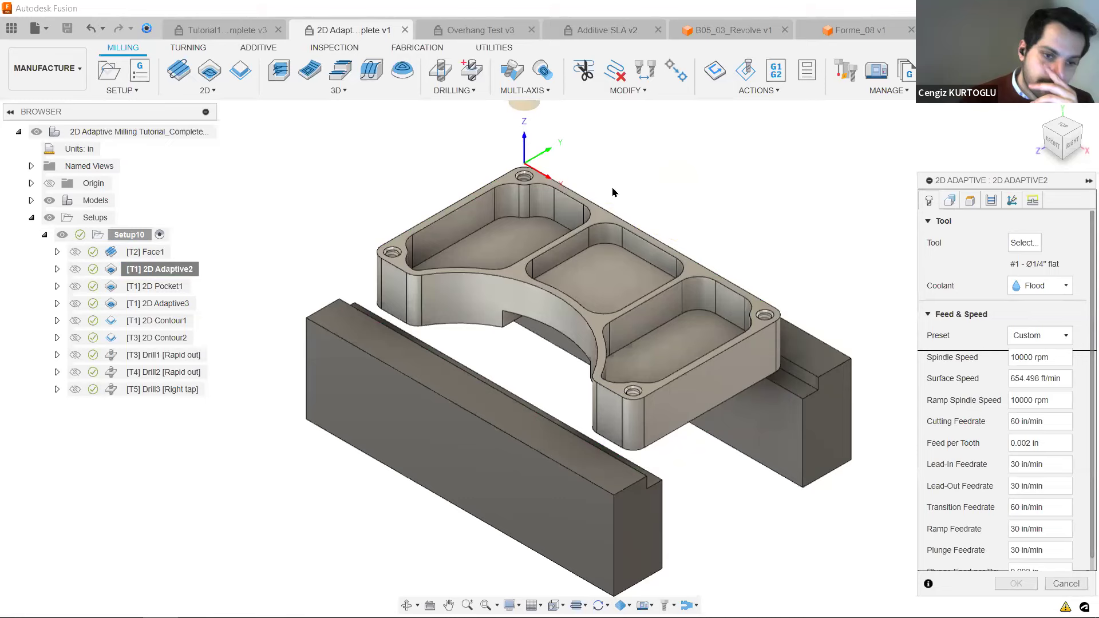
{"action": "middle_click_drag", "start_coordinate": [665, 189], "coordinate": [632, 215]}
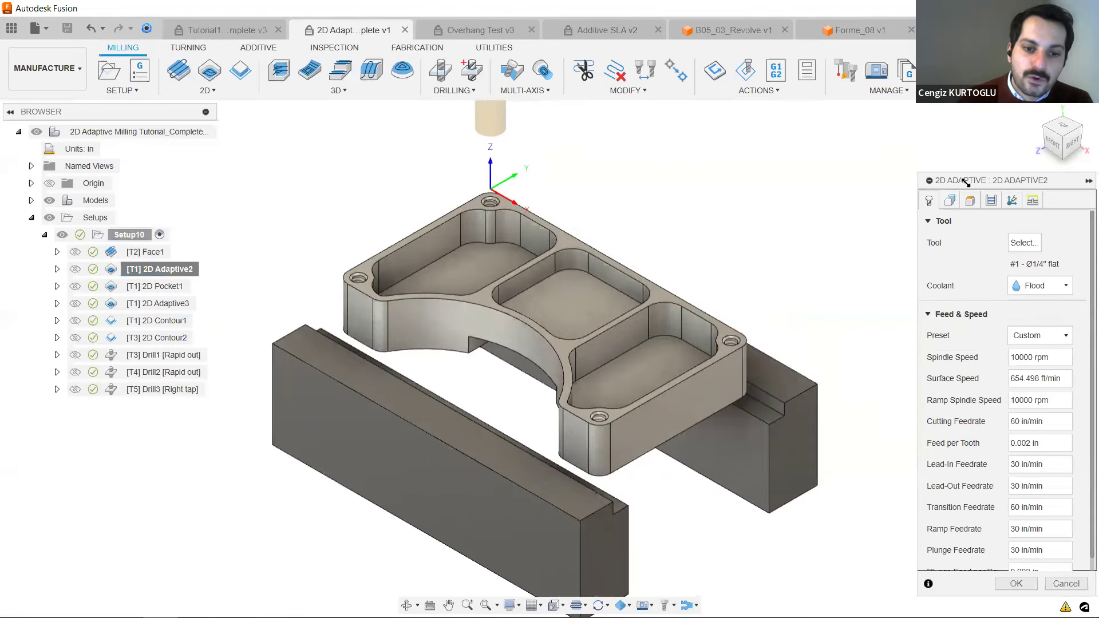
{"action": "left_click_drag", "start_coordinate": [965, 182], "coordinate": [909, 134]}
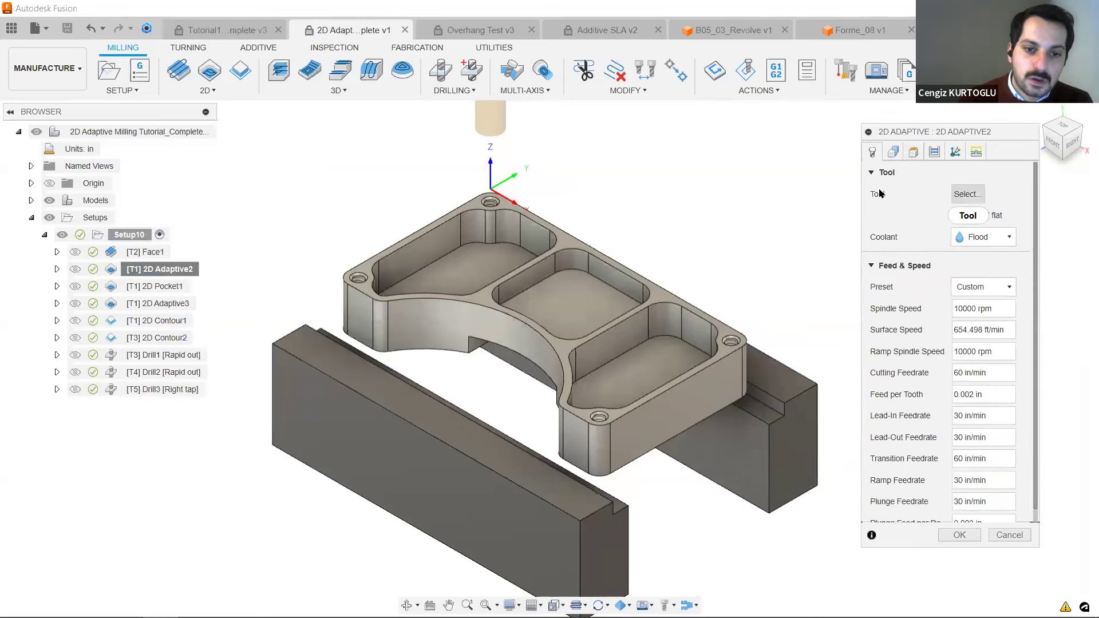
Open the tool selection for 2D Adaptive2 and expand the list of operations that use the 1/4" flat end mill.
{"action": "left_click", "coordinate": [966, 195]}
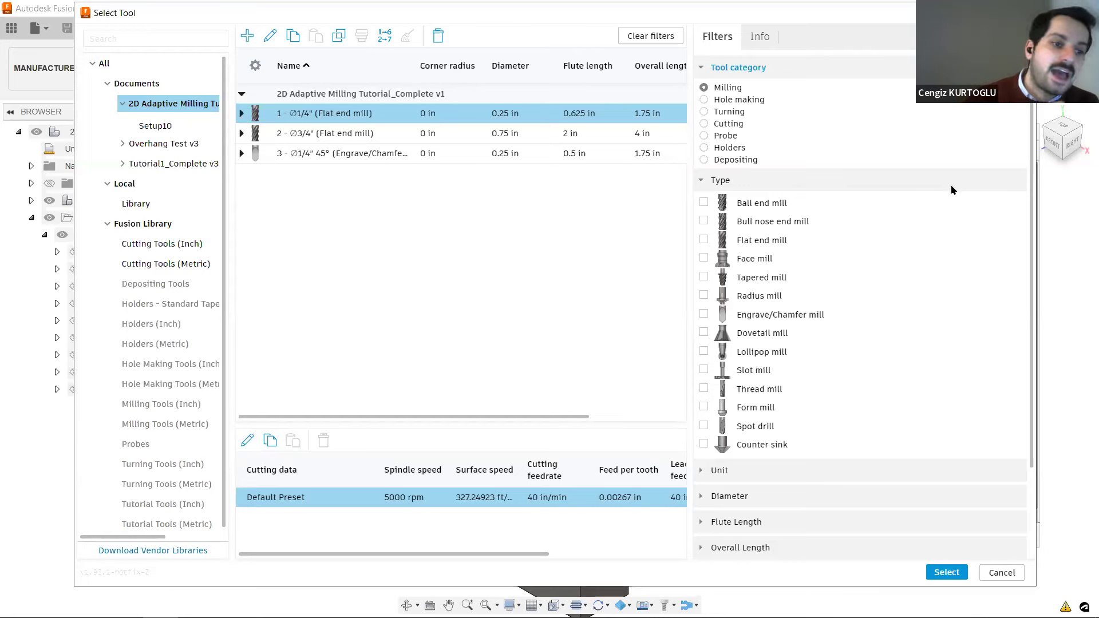
{"action": "left_click", "coordinate": [243, 115]}
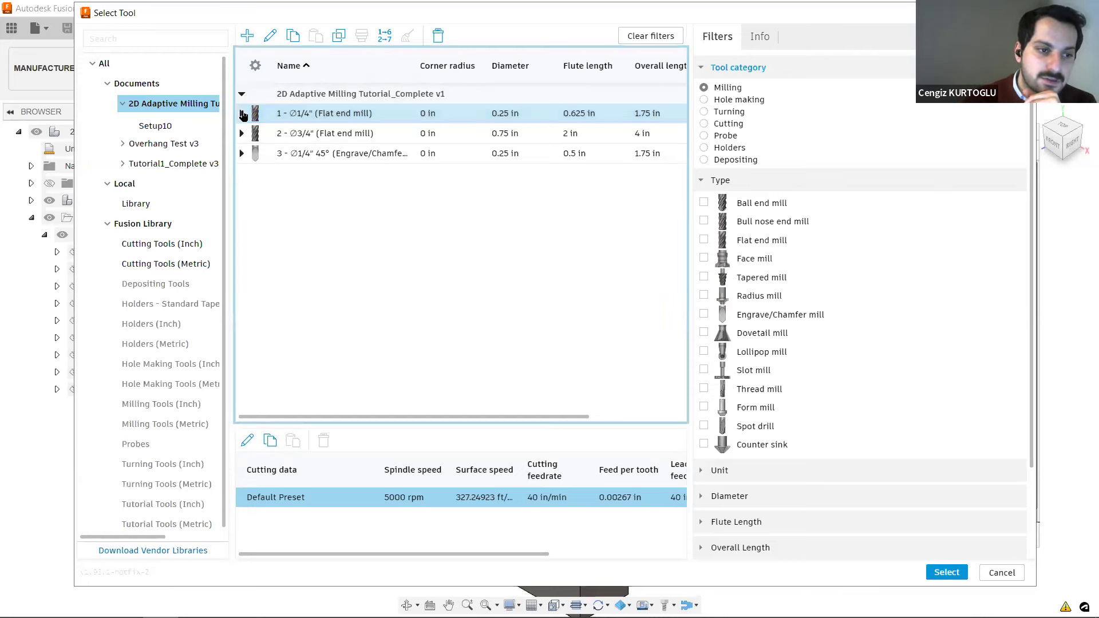
{"action": "left_click", "coordinate": [242, 114]}
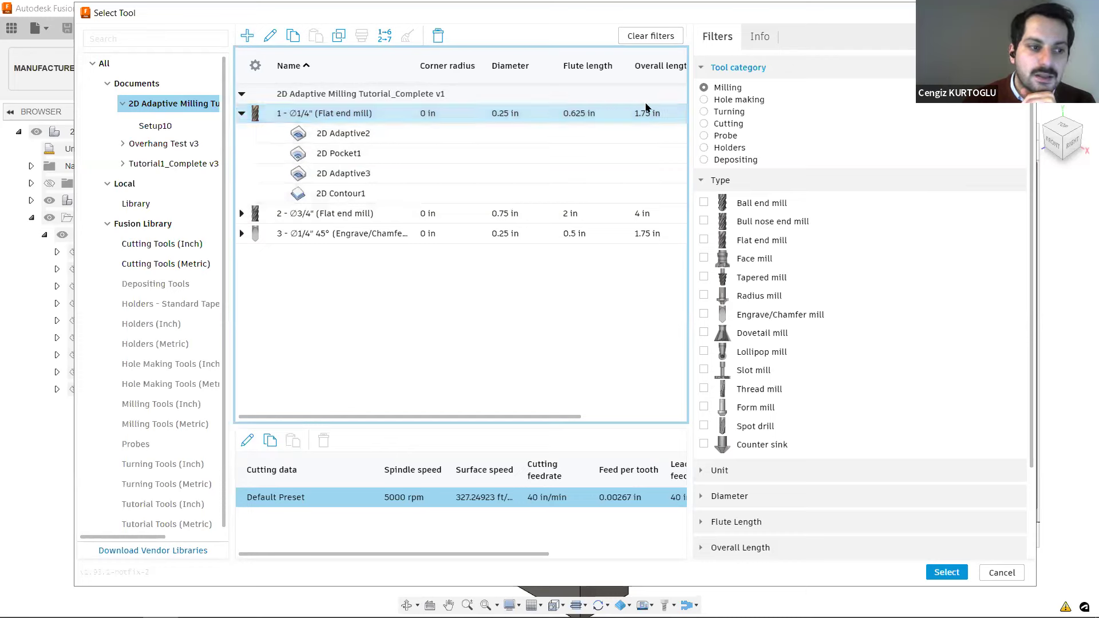
View the 1/4" flat end mill's information, examining its 3D preview, dimensions and holder data.
{"action": "left_click", "coordinate": [760, 39]}
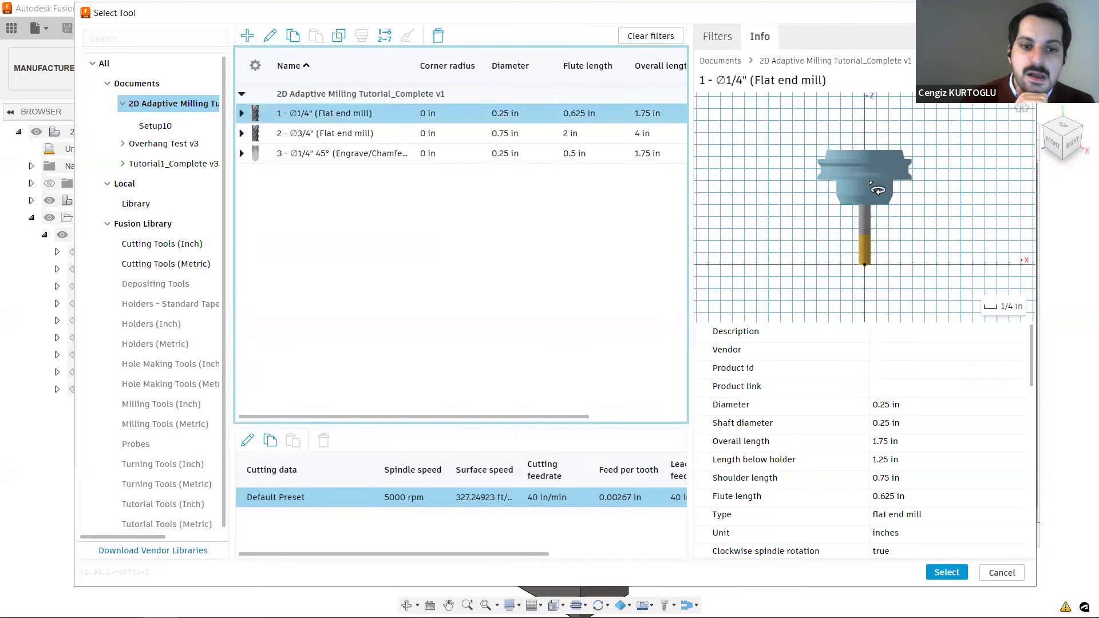
{"action": "scroll", "coordinate": [870, 189], "scroll_direction": "up", "scroll_amount": 3}
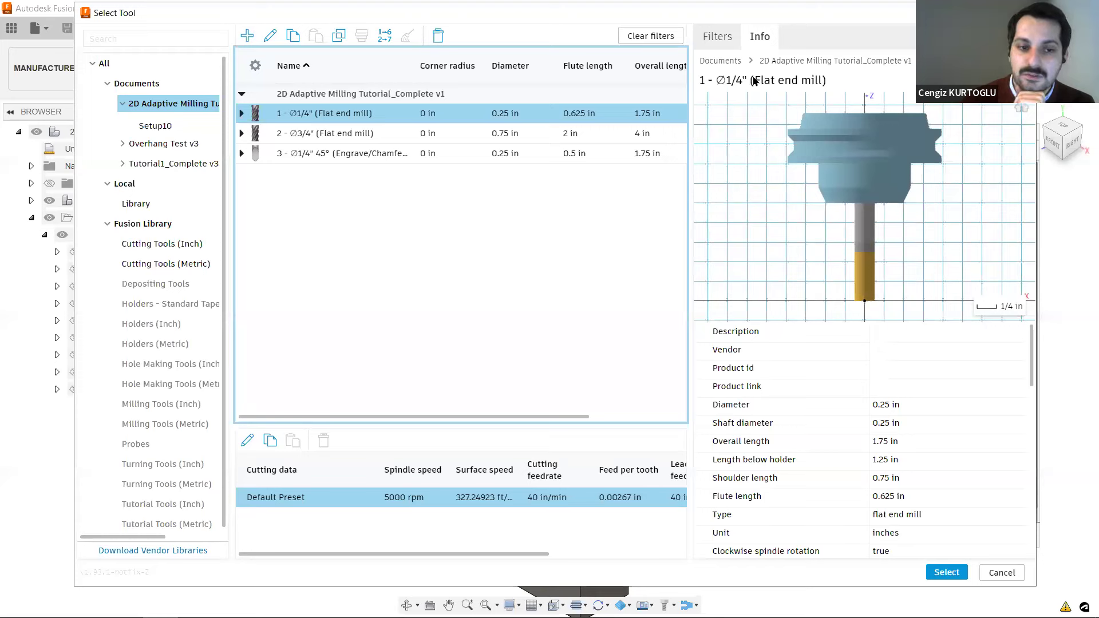
{"action": "left_click_drag", "start_coordinate": [837, 241], "coordinate": [816, 286]}
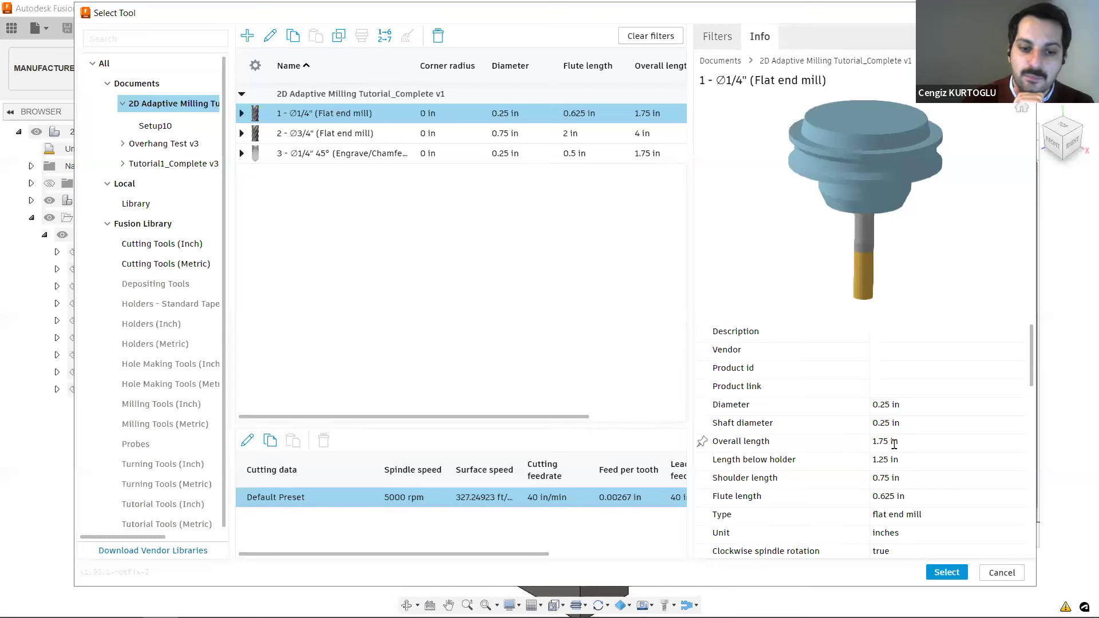
{"action": "scroll", "coordinate": [839, 460], "scroll_direction": "down", "scroll_amount": 3}
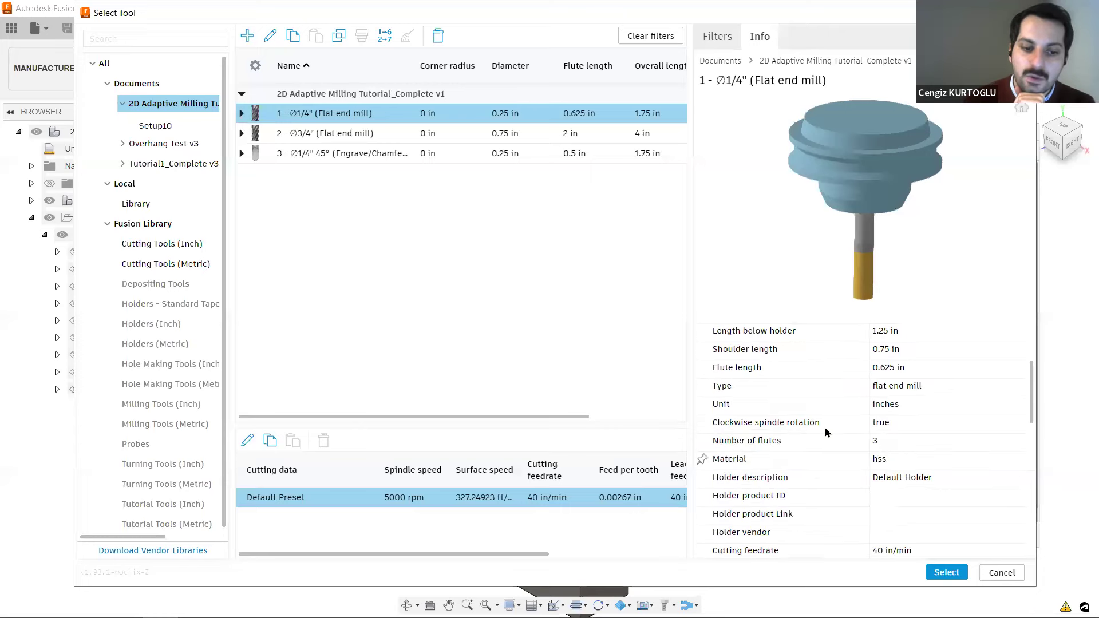
Examine the 1/4" flat end mill's feedrate, coolant, stepover and spindle speed data, and tilt its 3D preview.
{"action": "scroll", "coordinate": [812, 358], "scroll_direction": "down", "scroll_amount": 4}
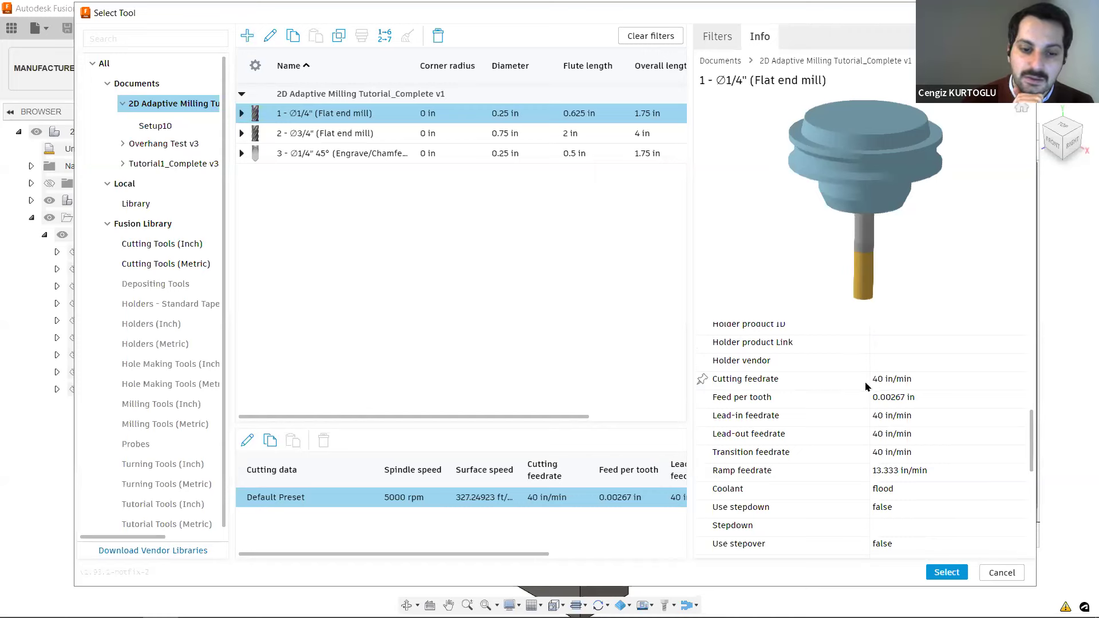
{"action": "scroll", "coordinate": [780, 412], "scroll_direction": "down", "scroll_amount": 1}
{"action": "scroll", "coordinate": [781, 413], "scroll_direction": "down", "scroll_amount": 2}
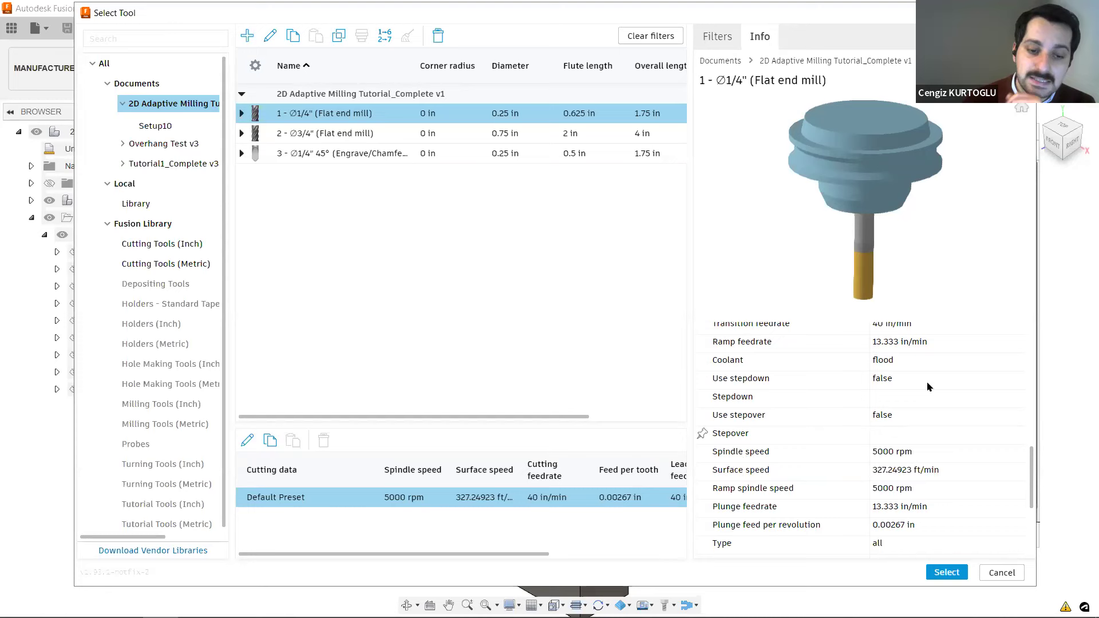
{"action": "scroll", "coordinate": [902, 383], "scroll_direction": "up", "scroll_amount": 8}
{"action": "left_click_drag", "start_coordinate": [896, 222], "coordinate": [881, 207]}
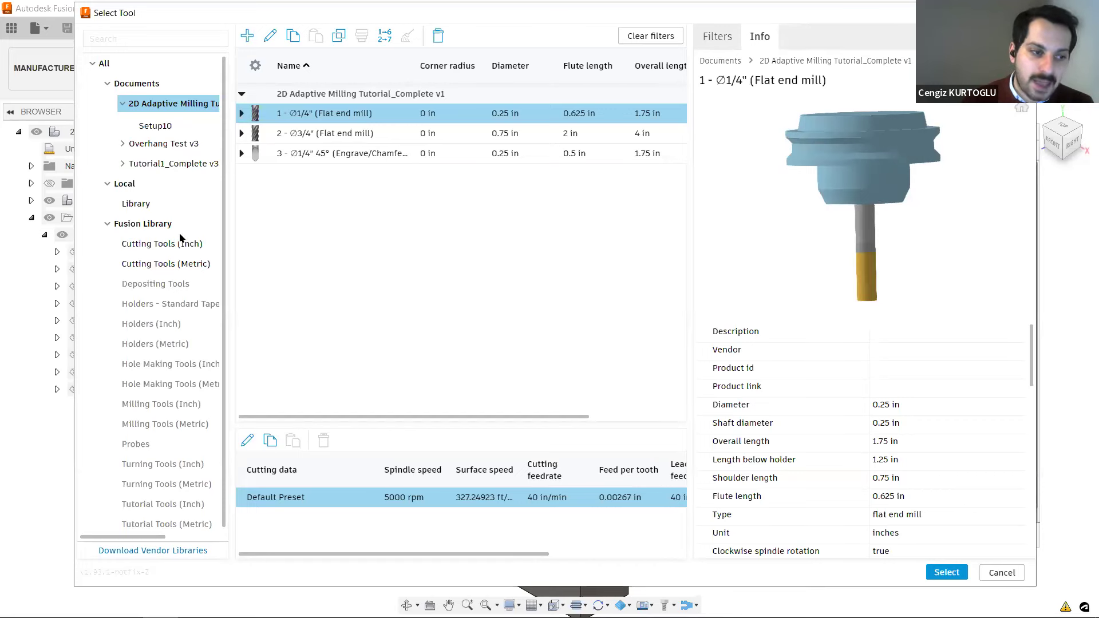
Browse the Fusion Library's inch and metric cutting tool collections.
{"action": "left_click", "coordinate": [162, 226]}
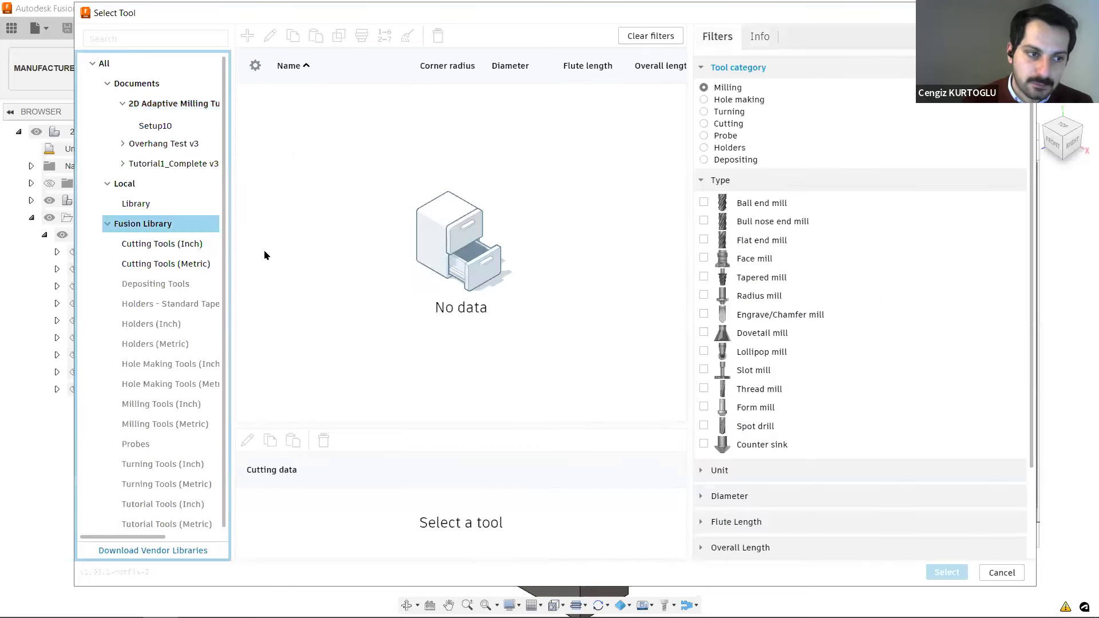
{"action": "left_click", "coordinate": [170, 249]}
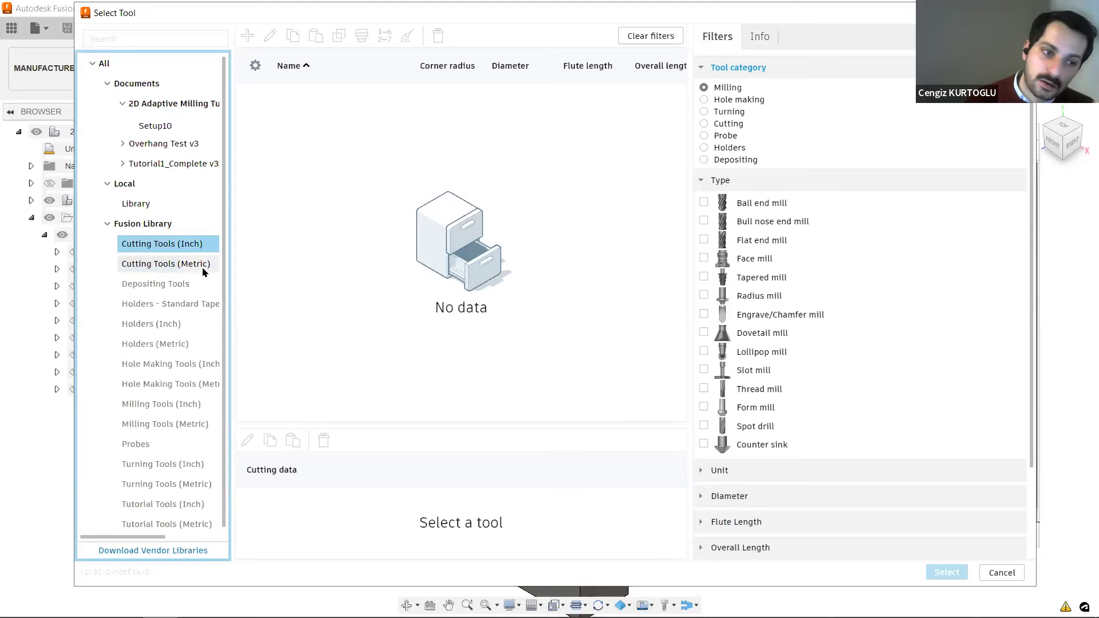
{"action": "left_click", "coordinate": [203, 269]}
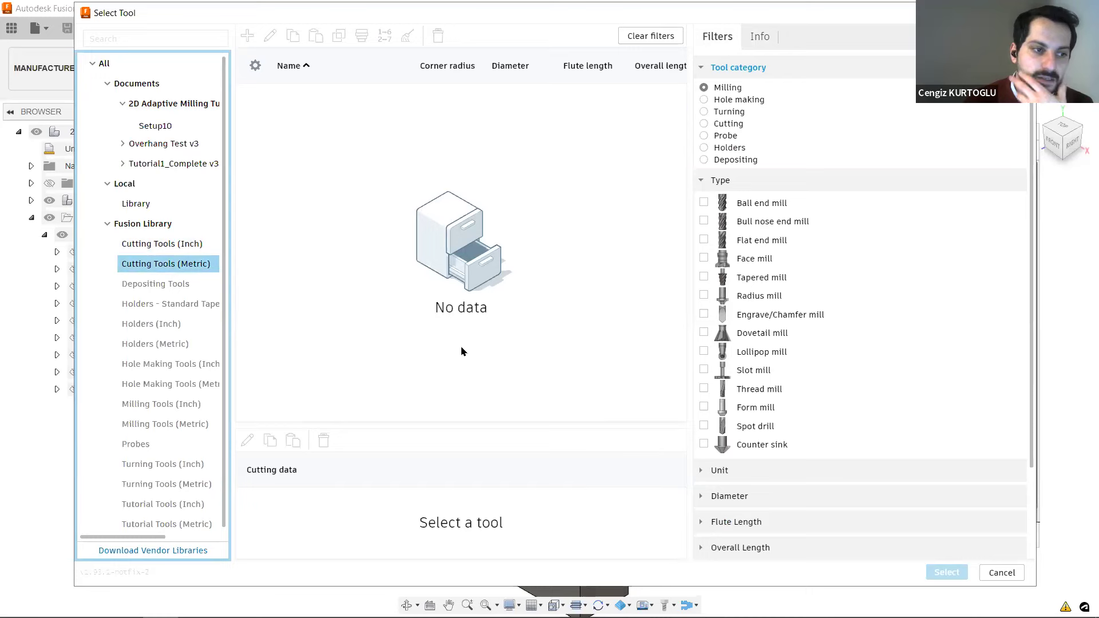
{"action": "scroll", "coordinate": [204, 314], "scroll_direction": "down", "scroll_amount": 1}
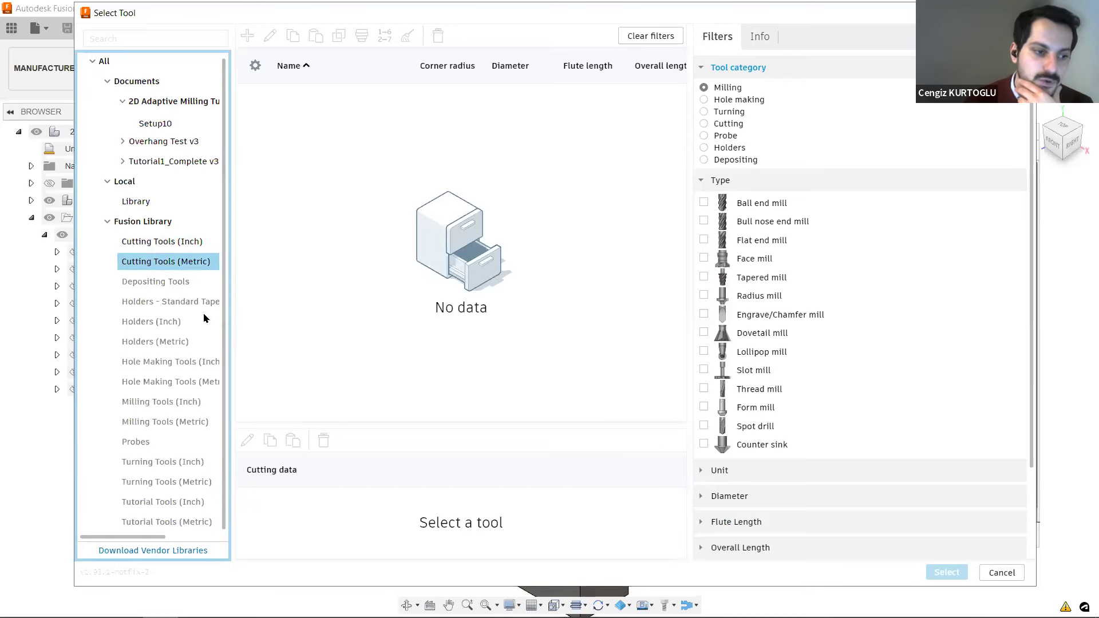
Filter the metric cutting tools by ball end, bull nose end, face and tapered mill types, and clear all filters.
{"action": "left_click", "coordinate": [704, 203]}
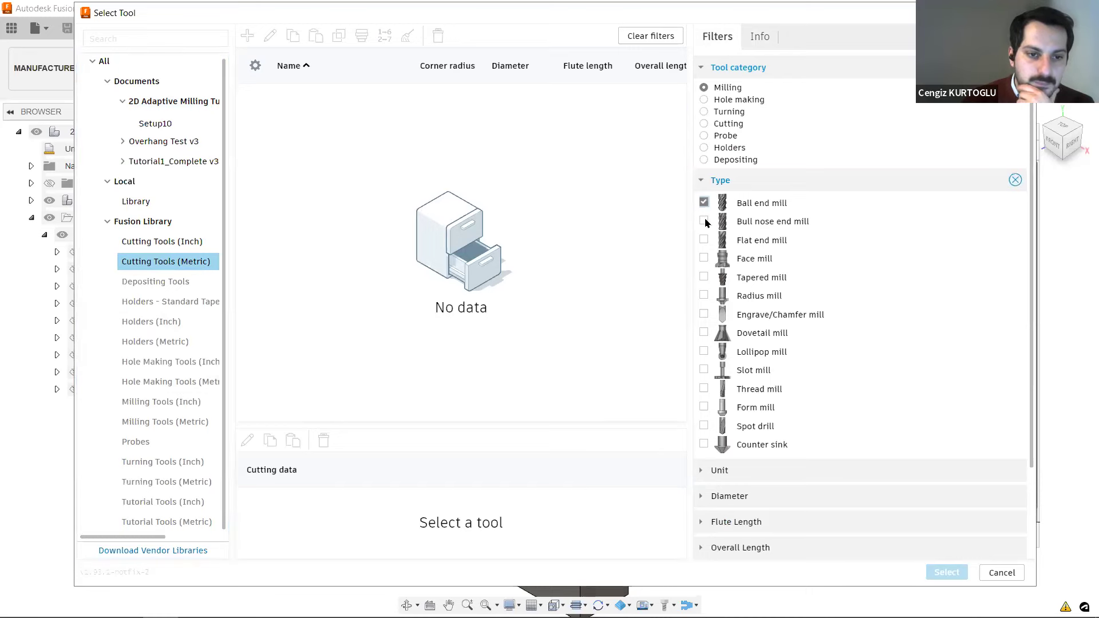
{"action": "left_click", "coordinate": [704, 222]}
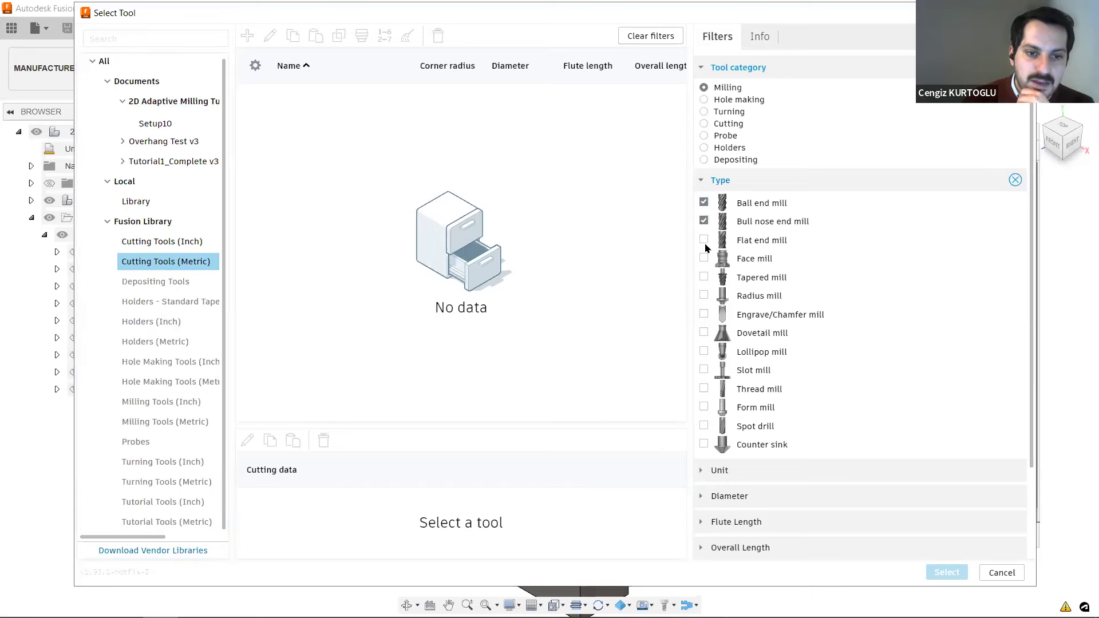
{"action": "left_click", "coordinate": [704, 259]}
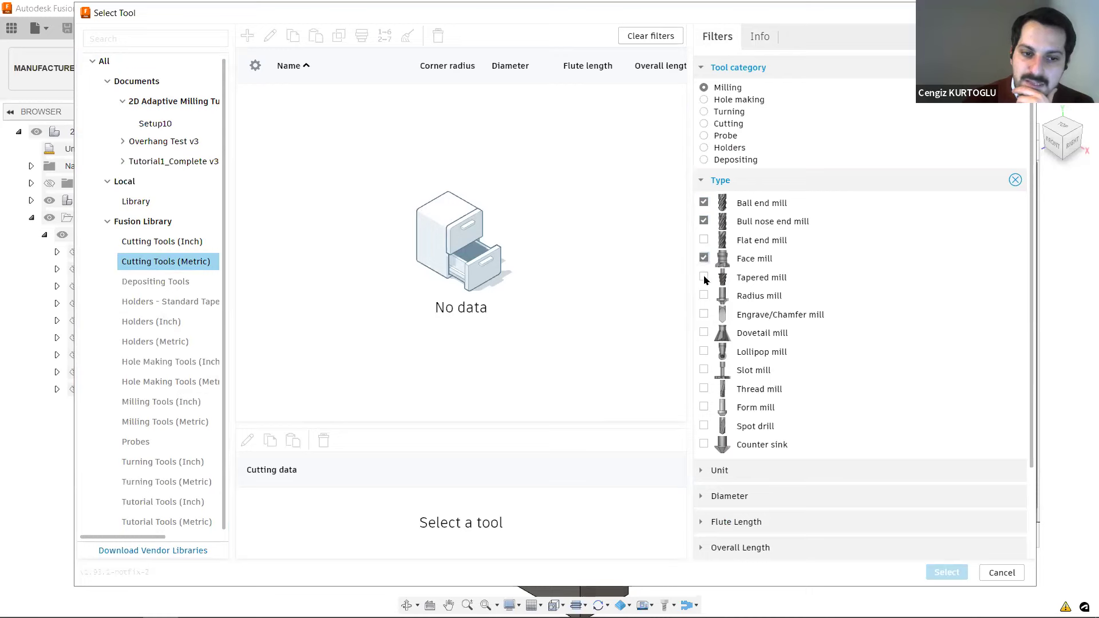
{"action": "left_click", "coordinate": [705, 277]}
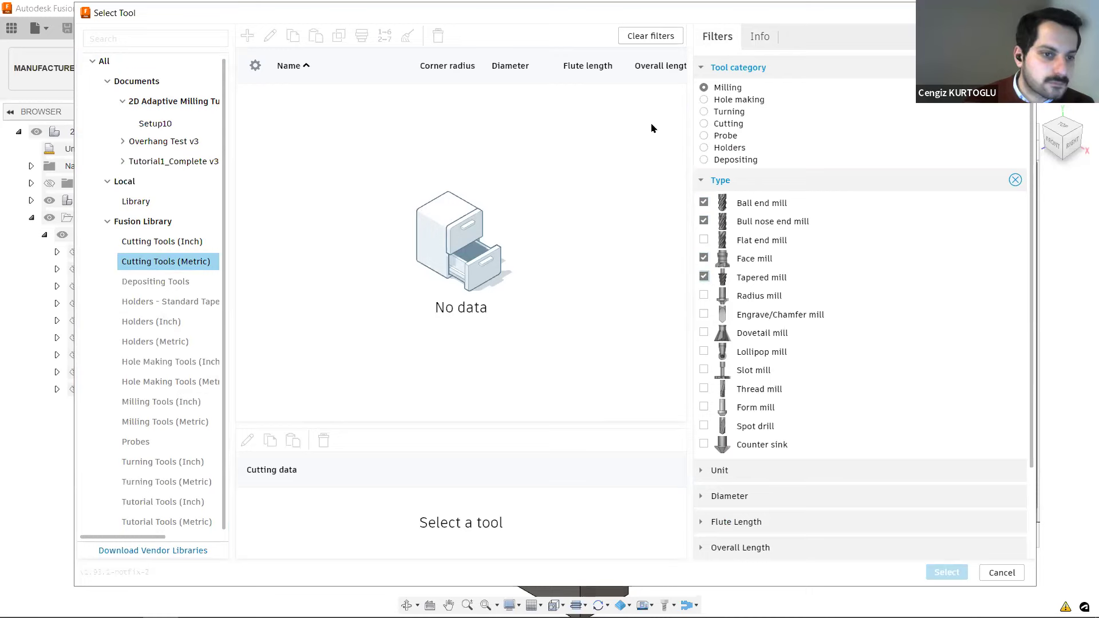
{"action": "left_click", "coordinate": [667, 36]}
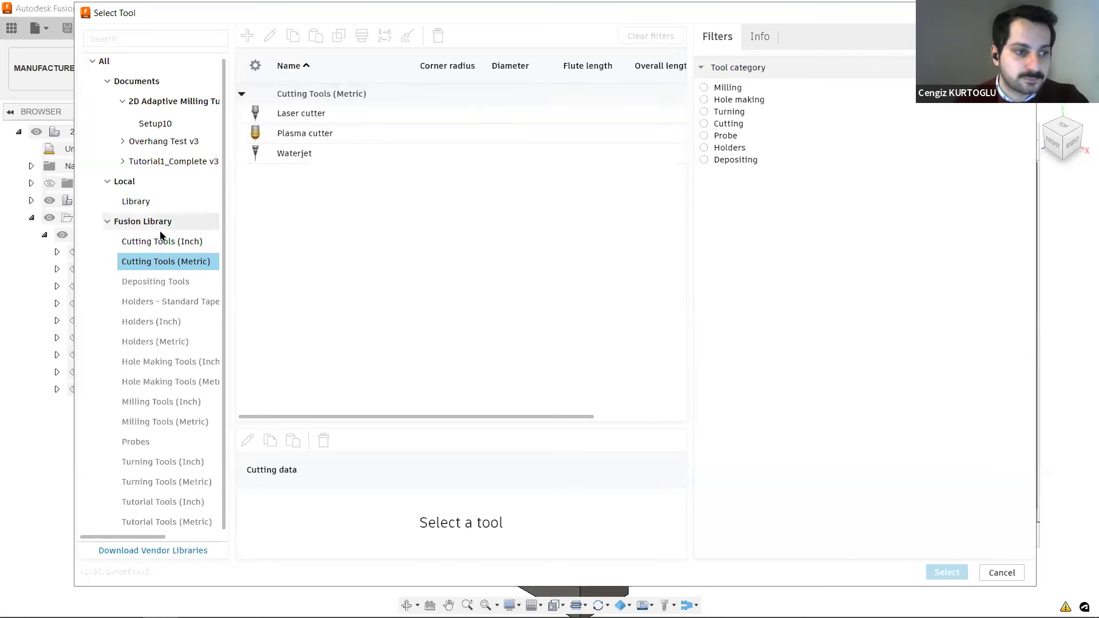
List the tools of all documents and libraries together and look through them.
{"action": "scroll", "coordinate": [160, 235], "scroll_direction": "up", "scroll_amount": 1}
{"action": "left_click", "coordinate": [106, 64]}
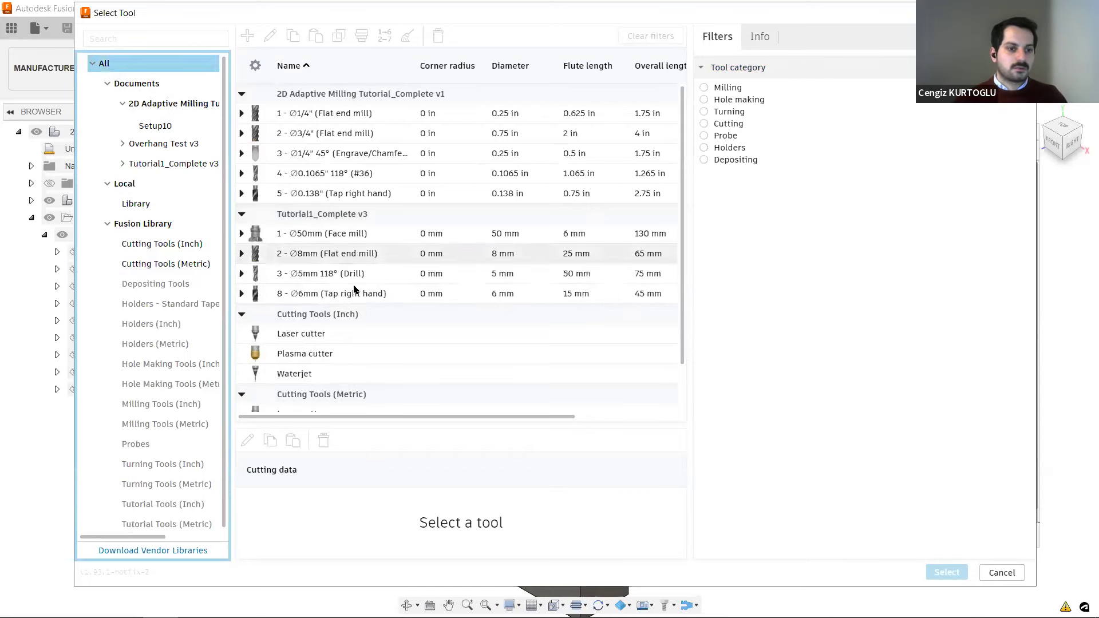
{"action": "scroll", "coordinate": [461, 204], "scroll_direction": "down", "scroll_amount": 2}
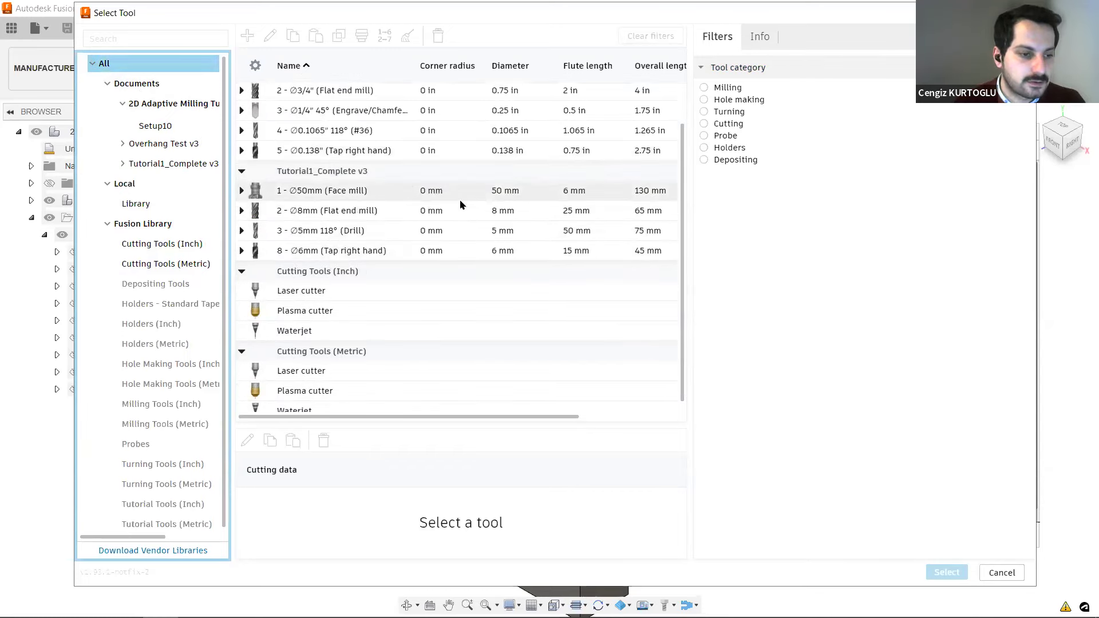
{"action": "scroll", "coordinate": [456, 299], "scroll_direction": "down", "scroll_amount": 1}
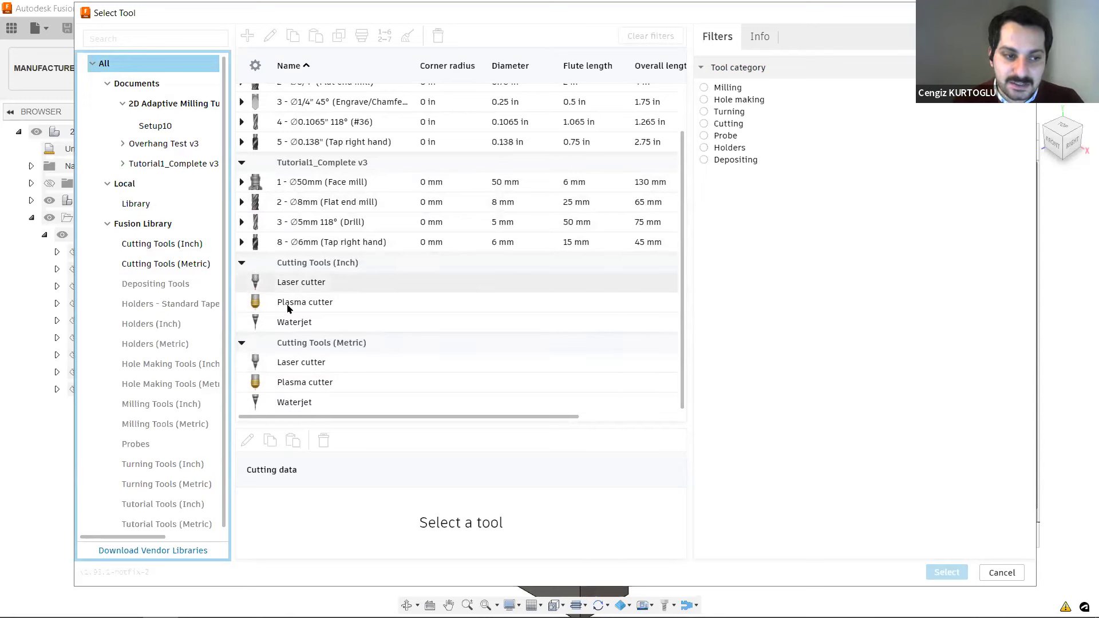
{"action": "scroll", "coordinate": [474, 321], "scroll_direction": "up", "scroll_amount": 1}
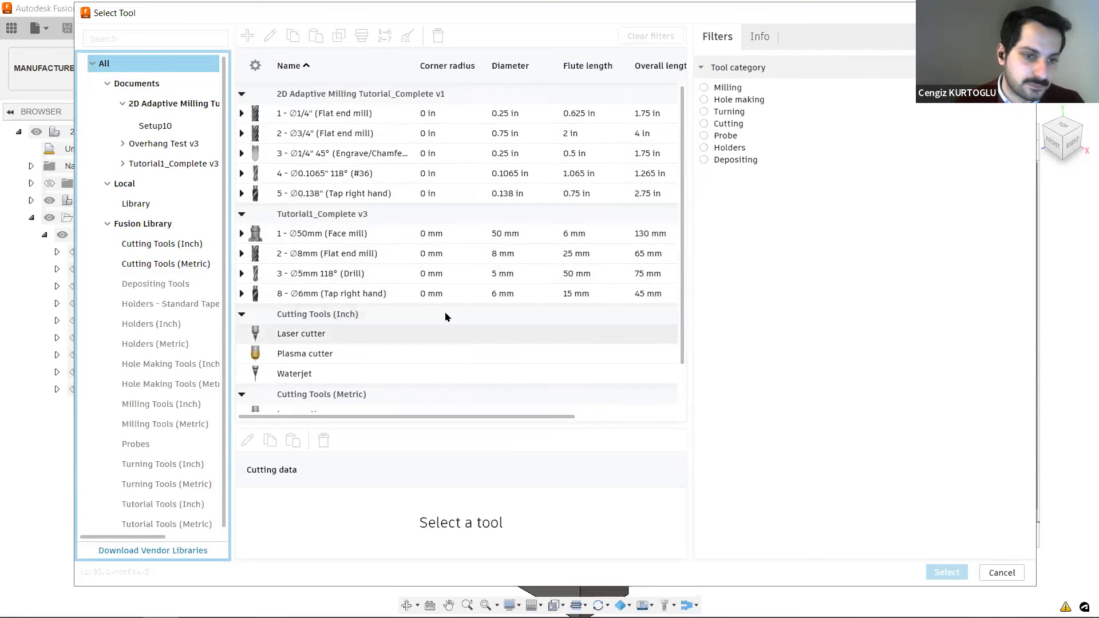
Filter all tools to the Milling category and view the 8 mm flat end mill's information and available tool commands.
{"action": "left_click", "coordinate": [705, 88]}
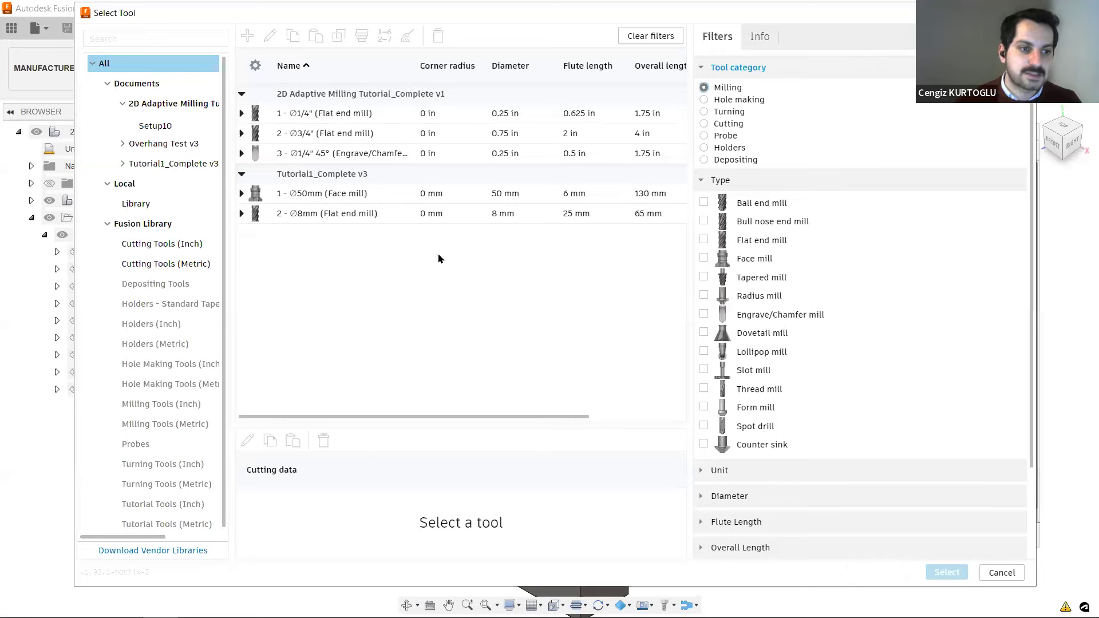
{"action": "left_click", "coordinate": [337, 211]}
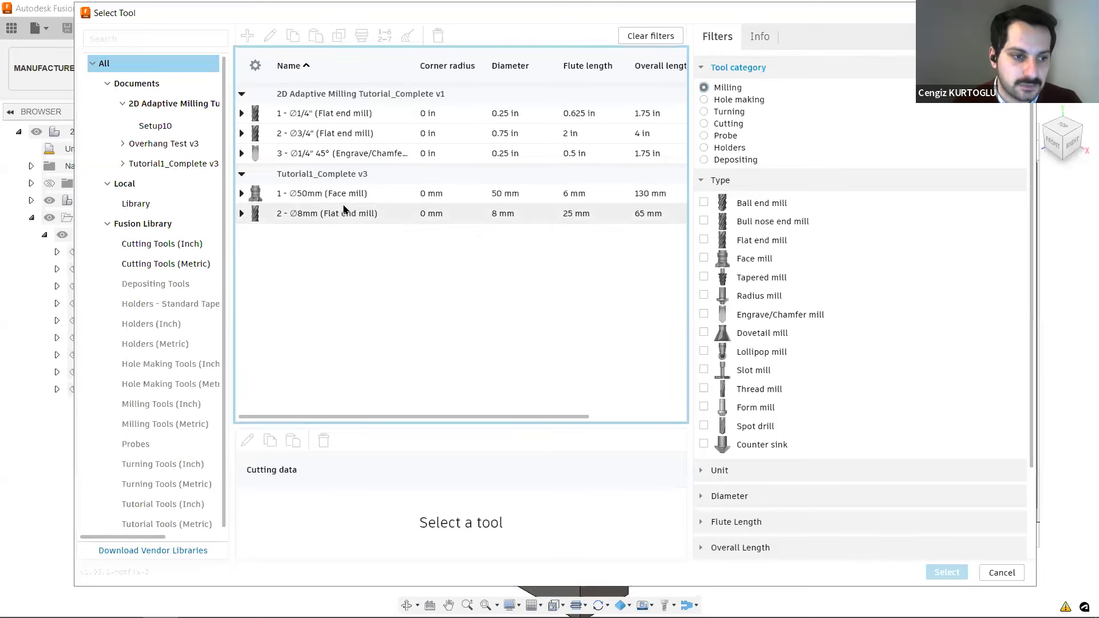
{"action": "left_click", "coordinate": [401, 217]}
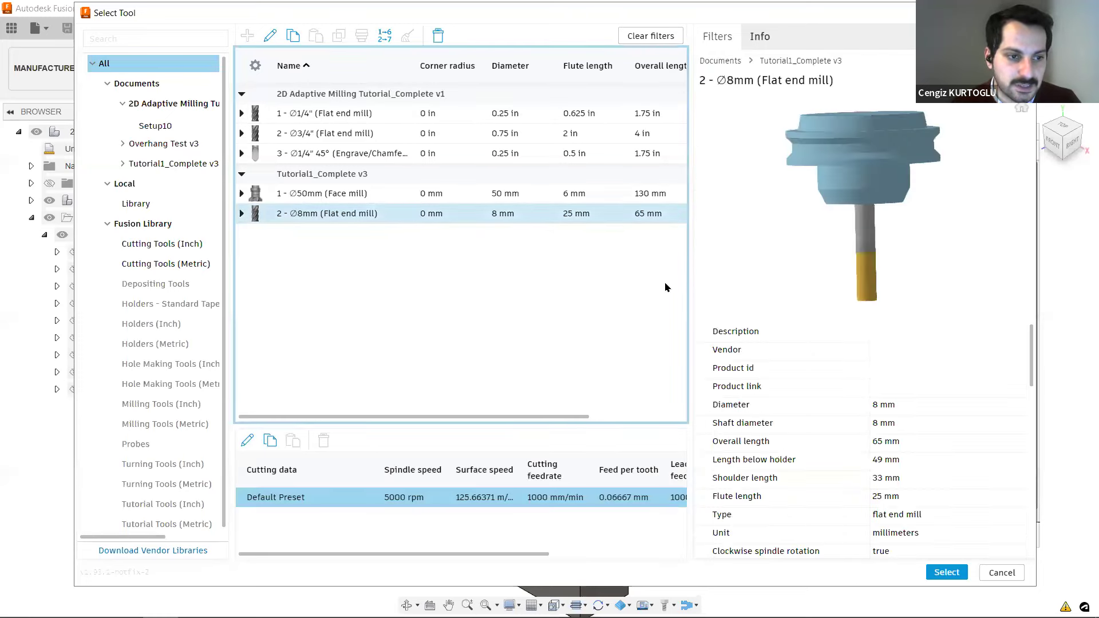
{"action": "right_click", "coordinate": [310, 213]}
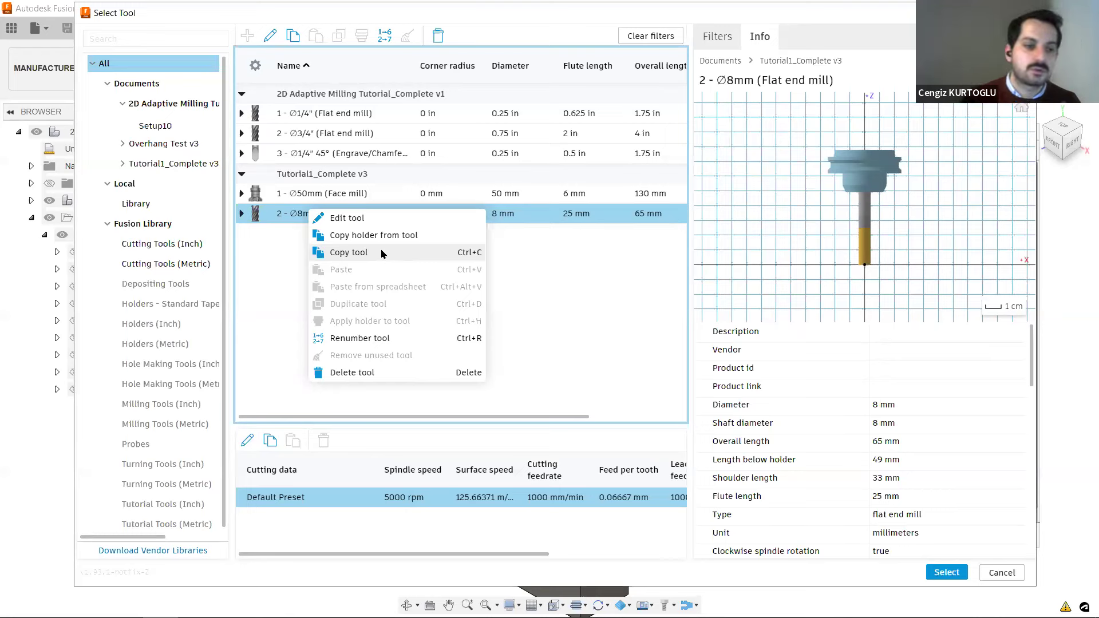
{"action": "left_click", "coordinate": [659, 322]}
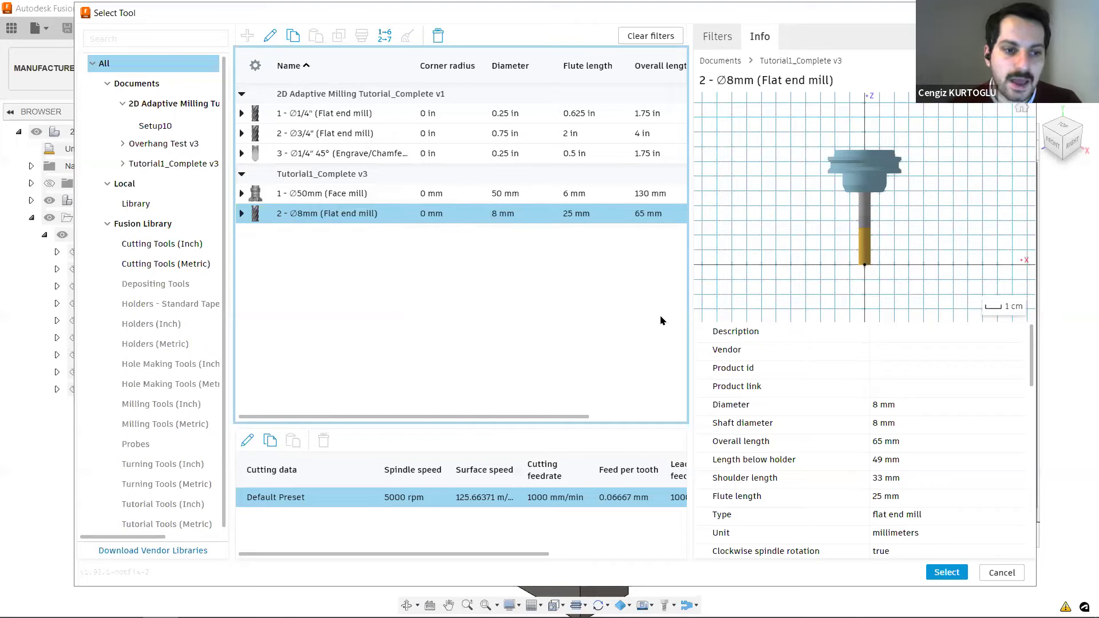
Cancel the tool selection and the 2D Adaptive2 edit, and show the available toolpath actions, including Post Process.
{"action": "left_click", "coordinate": [1006, 574]}
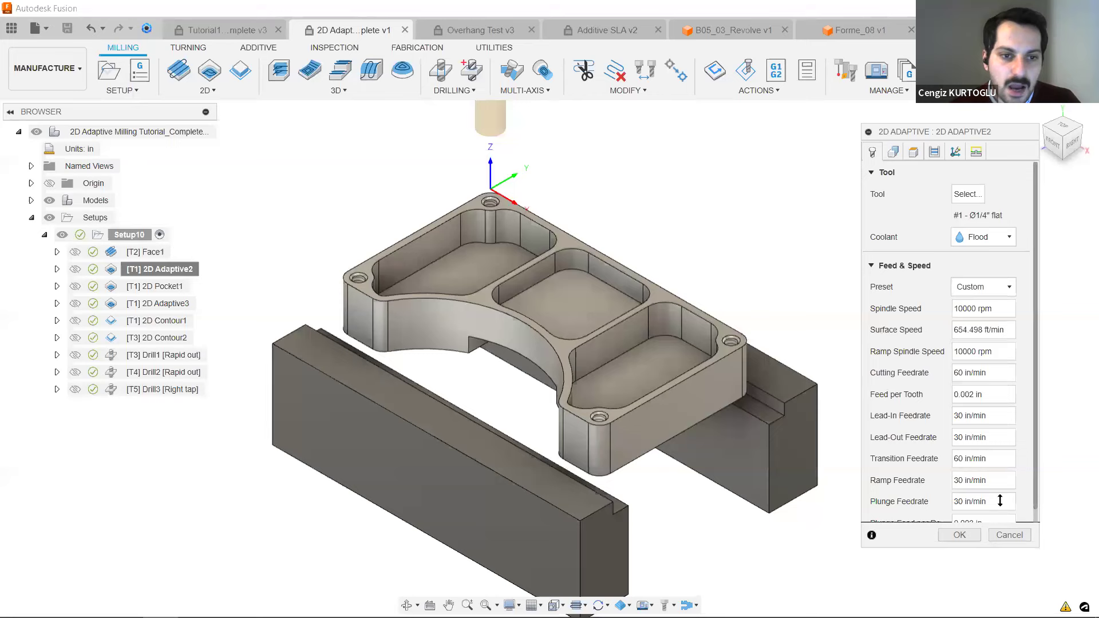
{"action": "left_click", "coordinate": [1010, 535]}
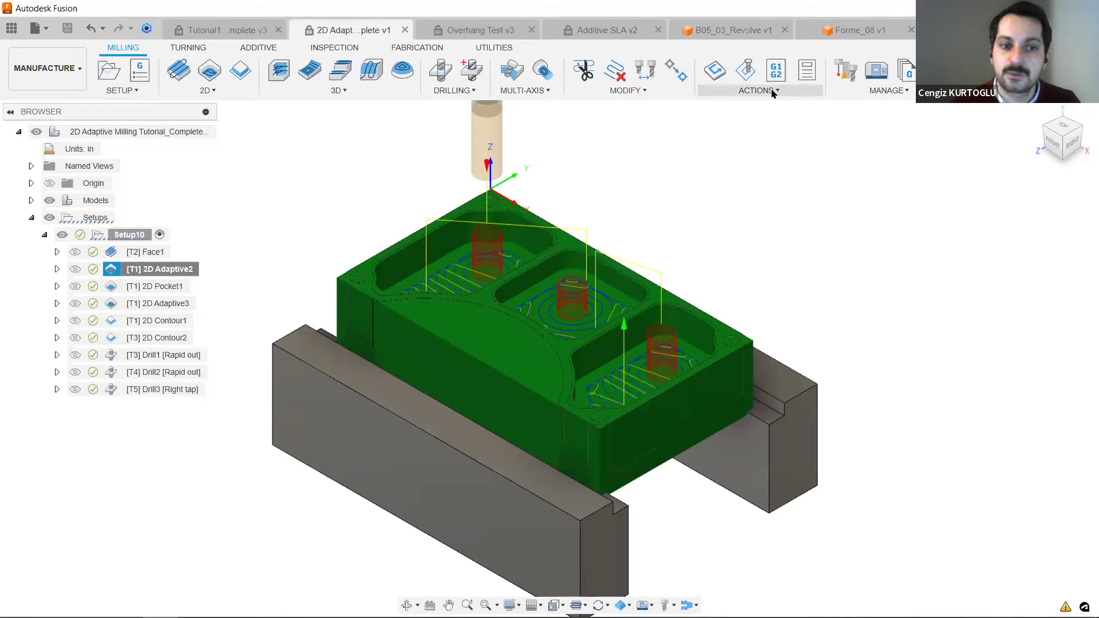
{"action": "left_click", "coordinate": [772, 92]}
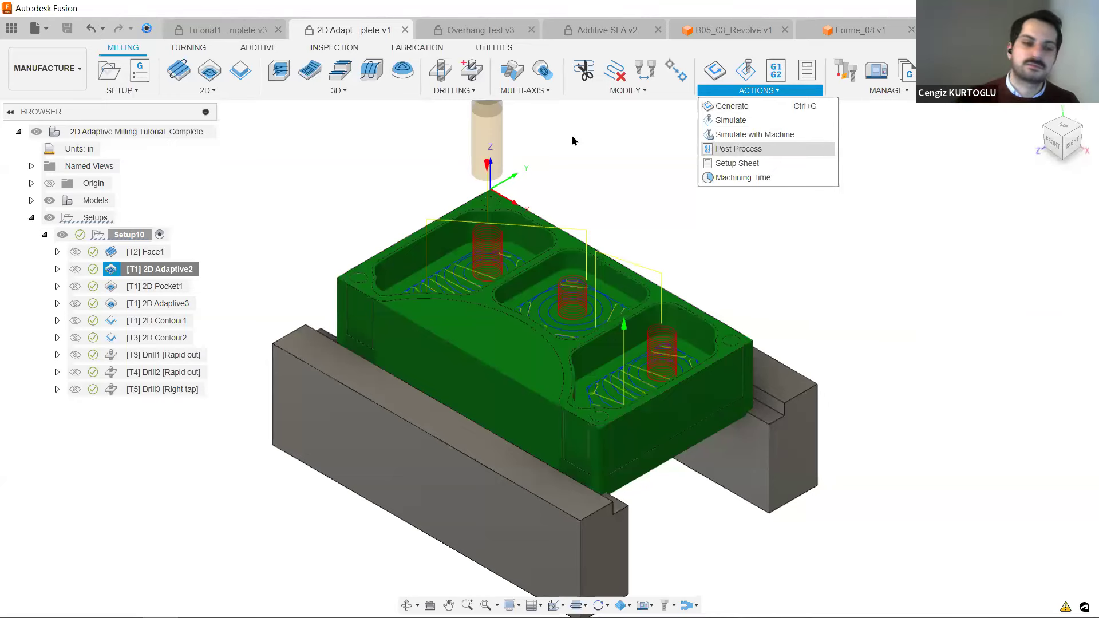
Switch to the Overhang Test v3 document and open the Machine Library.
{"action": "left_click", "coordinate": [495, 37]}
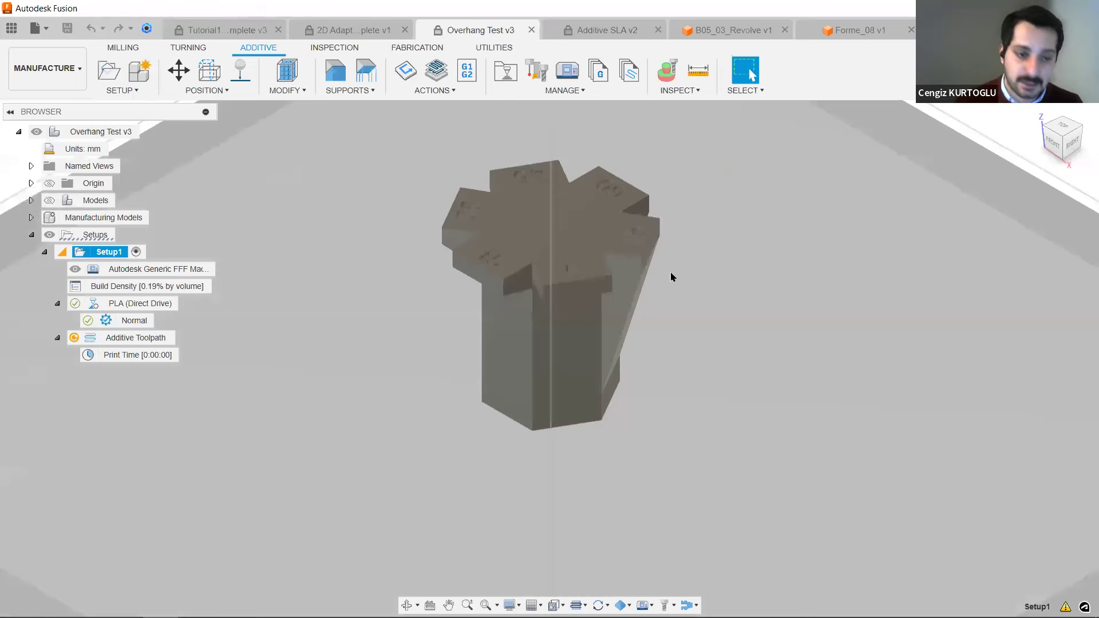
{"action": "scroll", "coordinate": [665, 247], "scroll_direction": "down", "scroll_amount": 2}
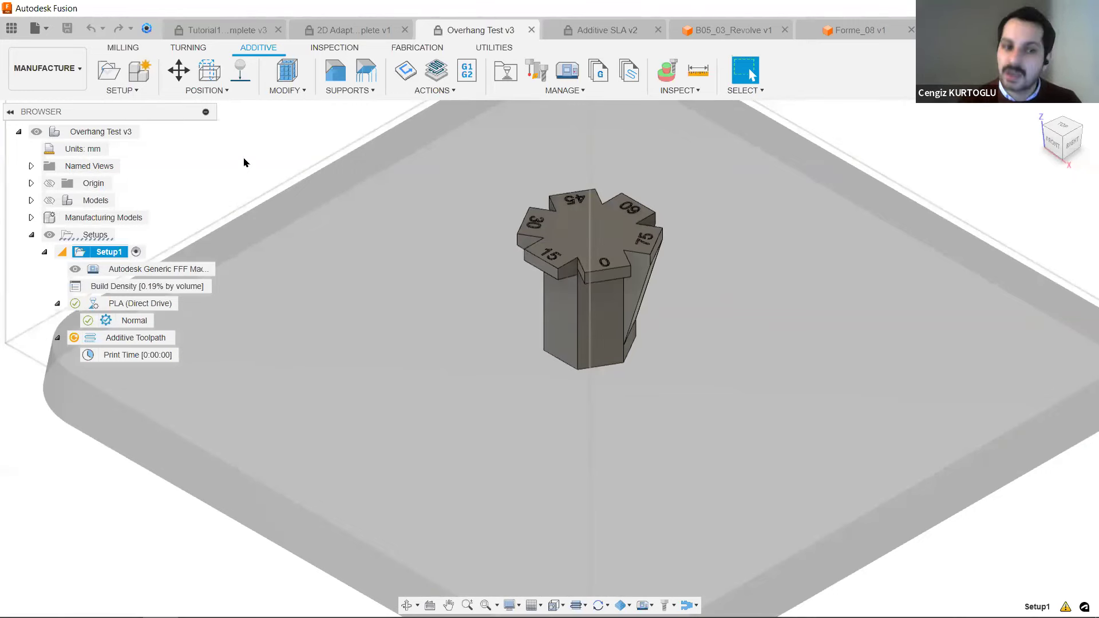
{"action": "left_click", "coordinate": [574, 74]}
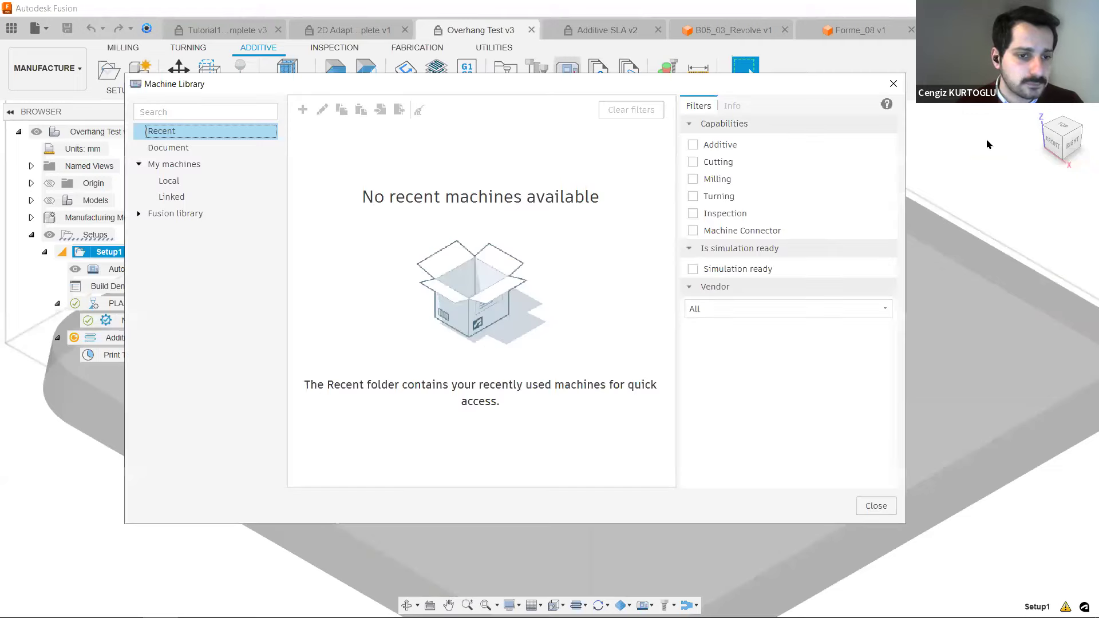
Filter the Fusion library's machines to the Additive capability and FFF technology.
{"action": "left_click", "coordinate": [693, 145]}
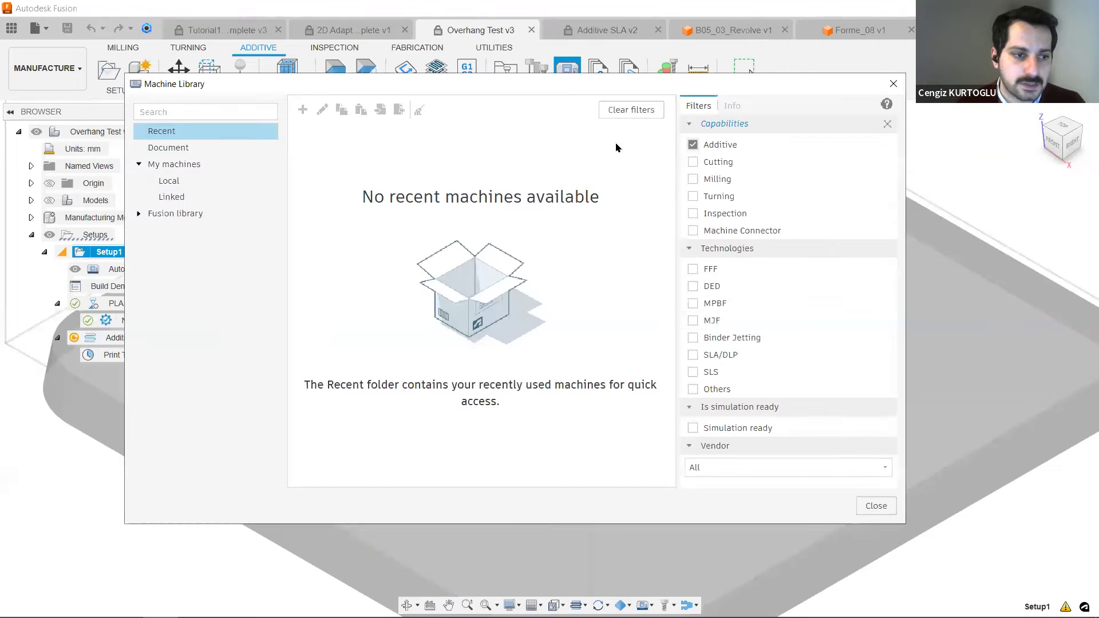
{"action": "left_click", "coordinate": [207, 164]}
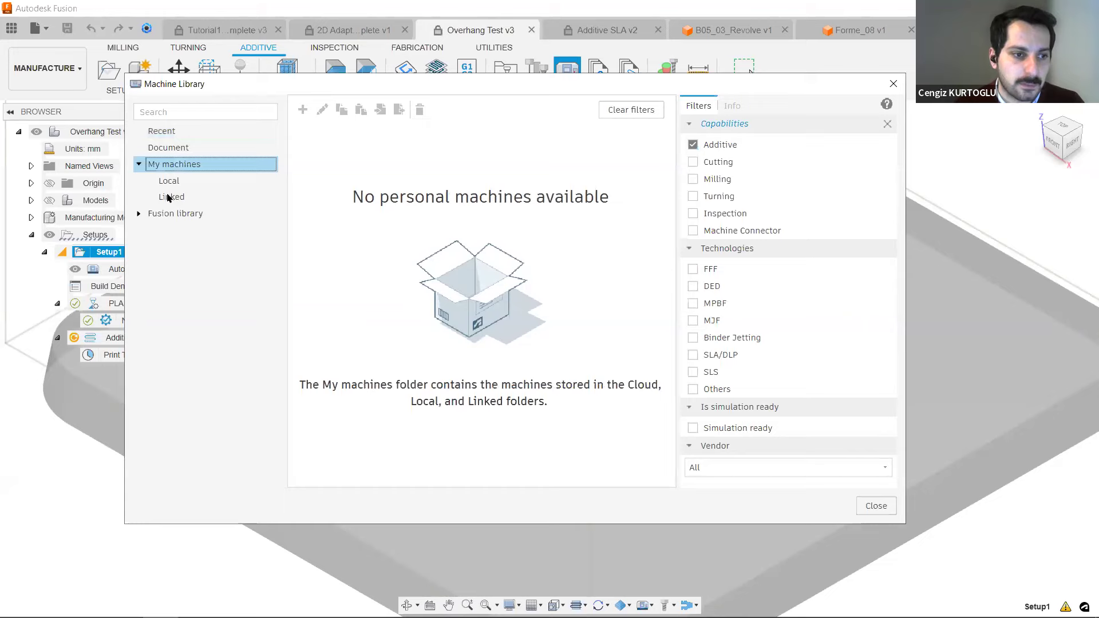
{"action": "left_click", "coordinate": [200, 214]}
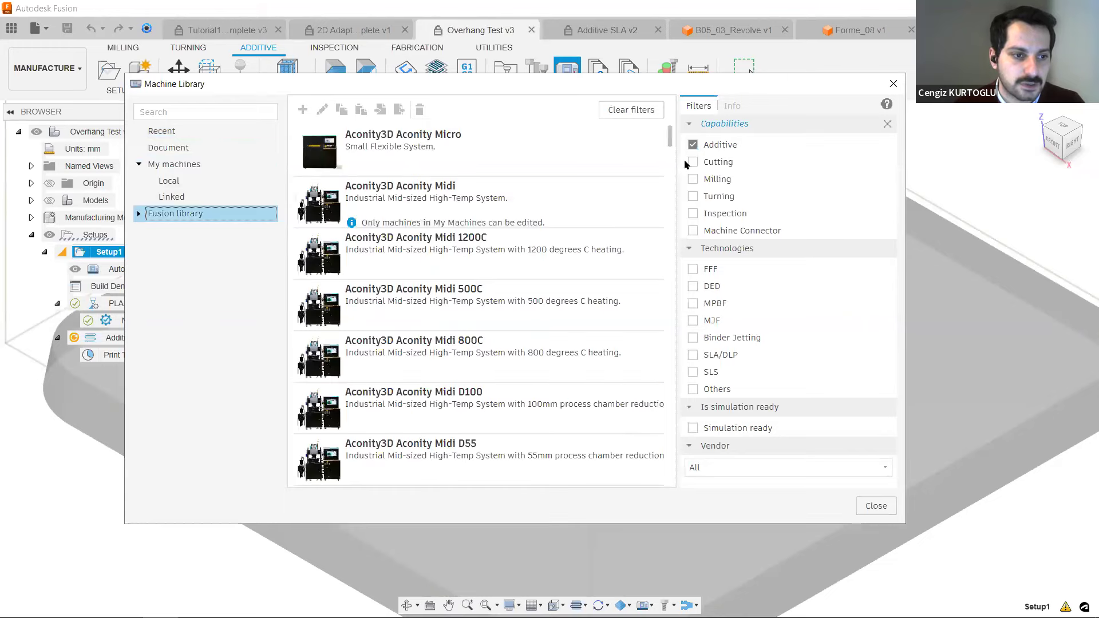
{"action": "left_click", "coordinate": [693, 269]}
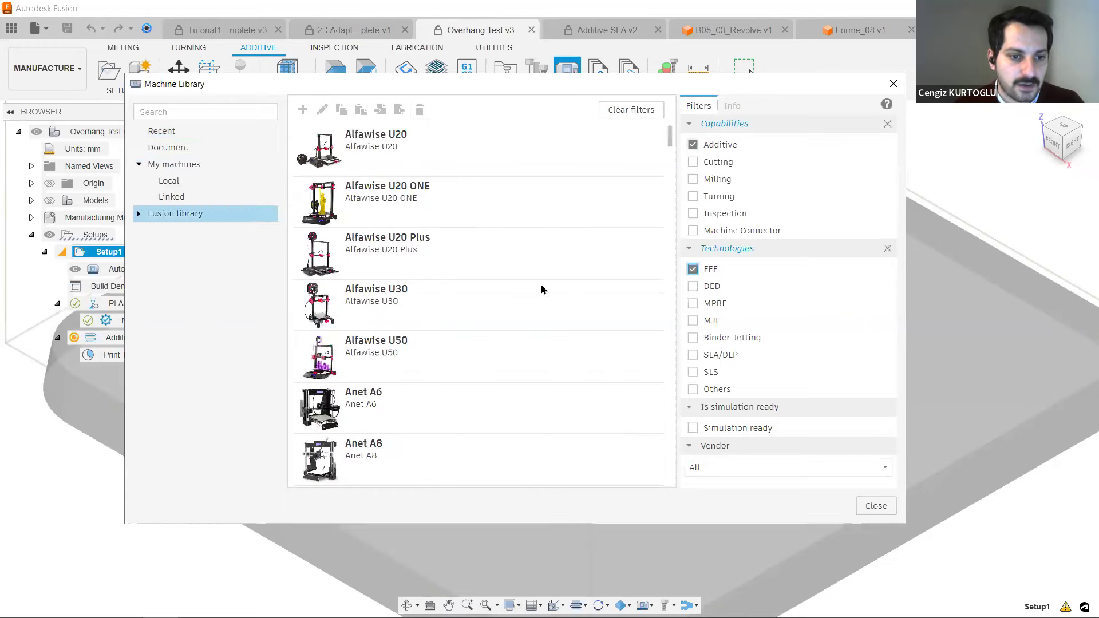
Browse the FFF printers and view the Raise3D N2's machine information.
{"action": "scroll", "coordinate": [495, 348], "scroll_direction": "down", "scroll_amount": 20}
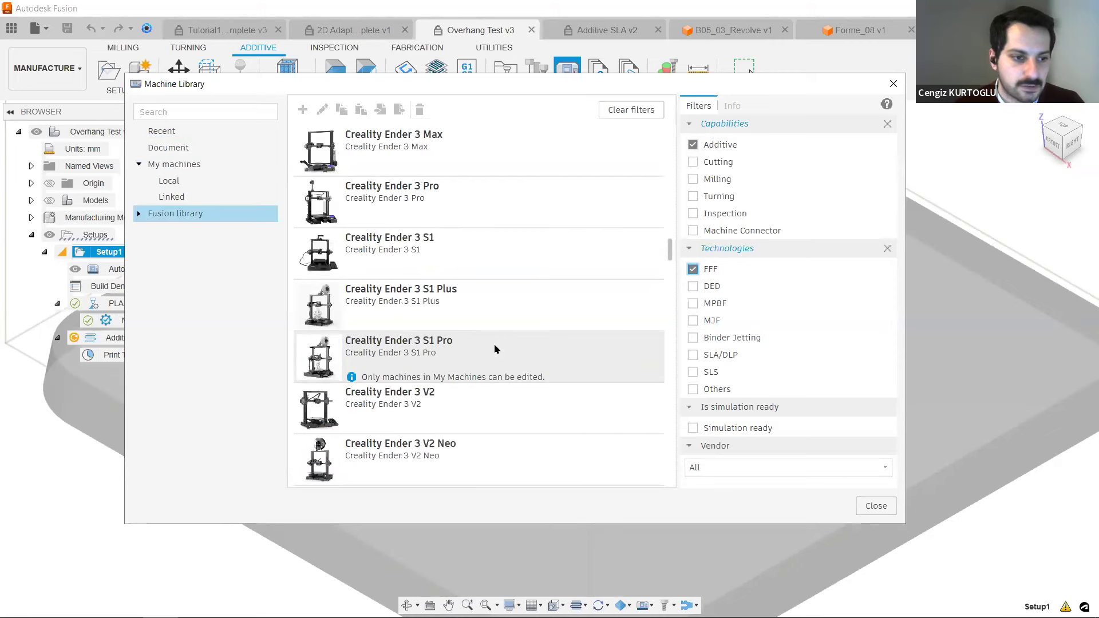
{"action": "scroll", "coordinate": [499, 349], "scroll_direction": "down", "scroll_amount": 20}
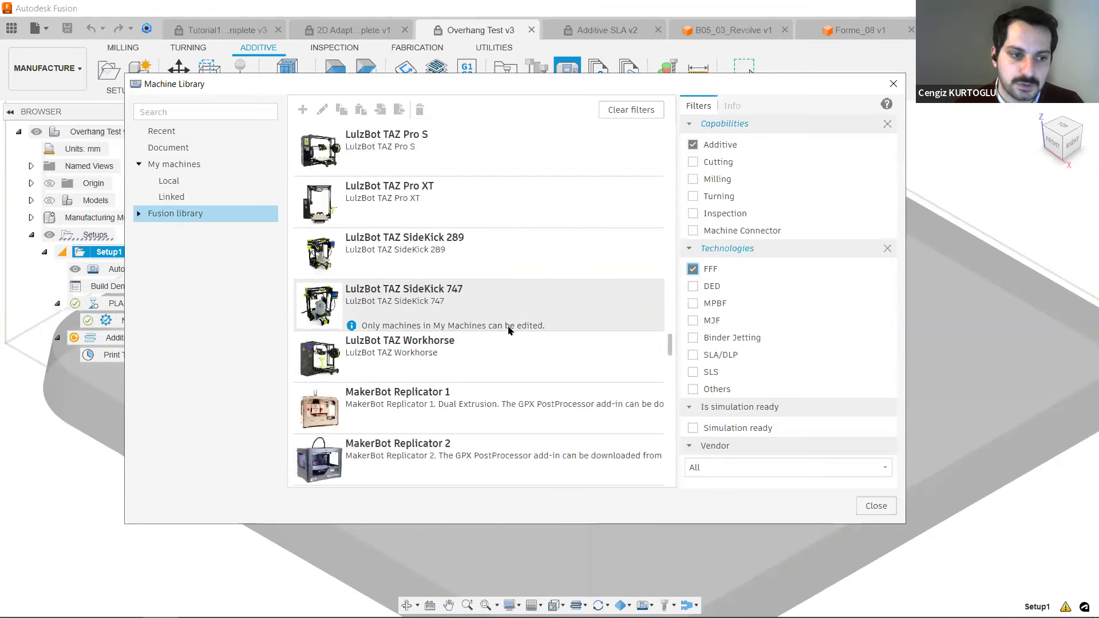
{"action": "scroll", "coordinate": [517, 331], "scroll_direction": "down", "scroll_amount": 10}
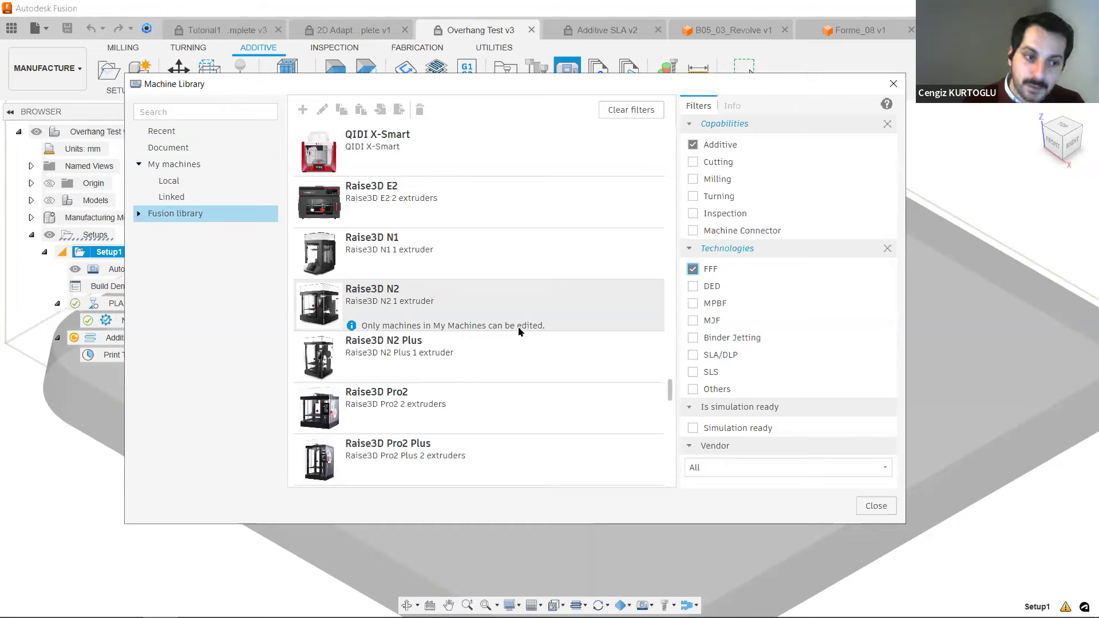
{"action": "left_click", "coordinate": [401, 287]}
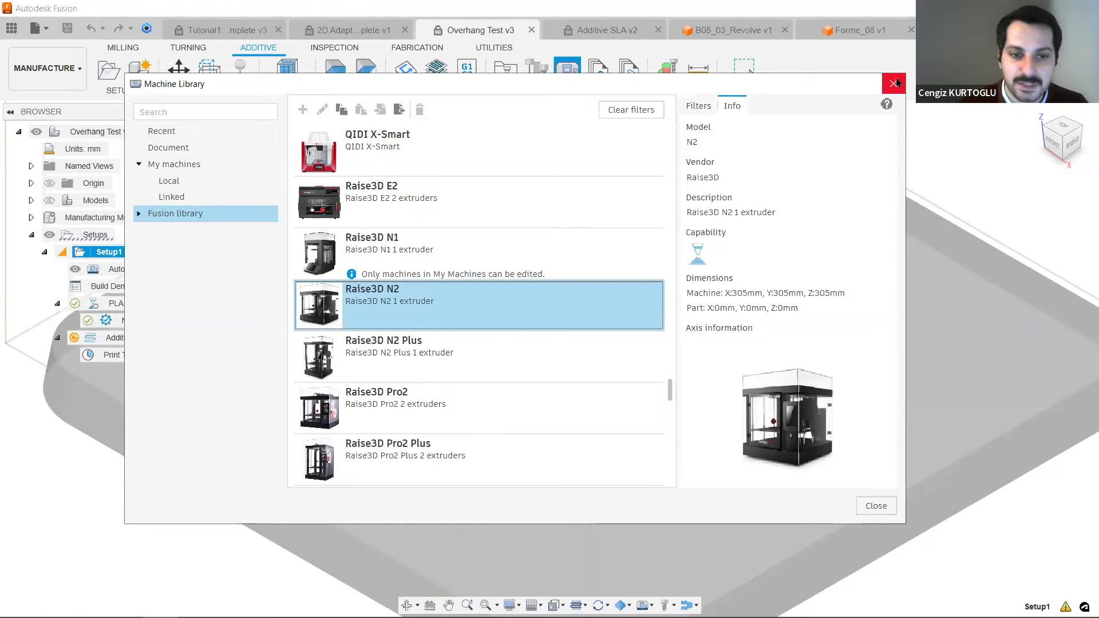
View the Sindoh 3DWOX DP201's machine information in the Fusion library and close the Machine Library.
{"action": "scroll", "coordinate": [420, 253], "scroll_direction": "down", "scroll_amount": 3}
{"action": "left_click", "coordinate": [433, 376]}
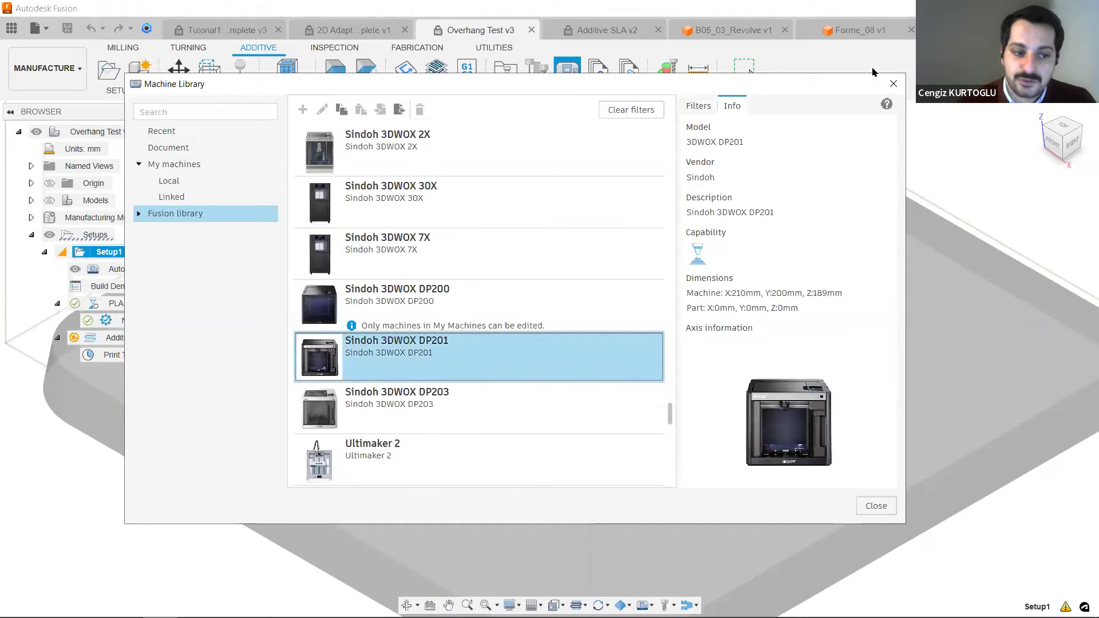
{"action": "left_click", "coordinate": [894, 84]}
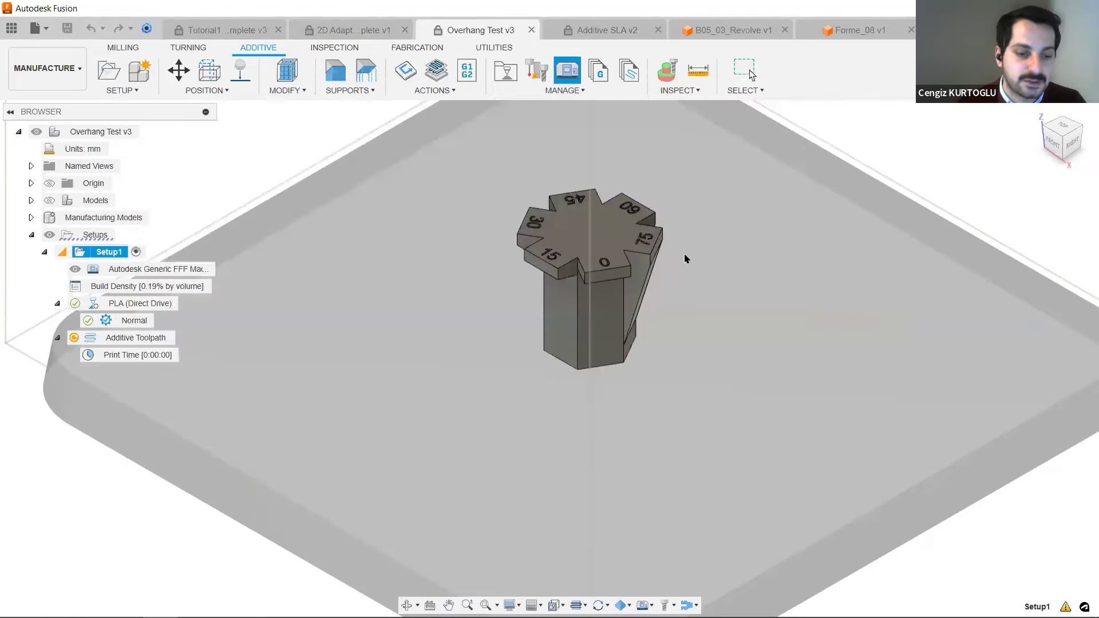
Open the Simulate Additive Toolpath command for Setup1's additive toolpath, try playing the animation, and calculate the toolpath.
{"action": "right_click", "coordinate": [121, 342]}
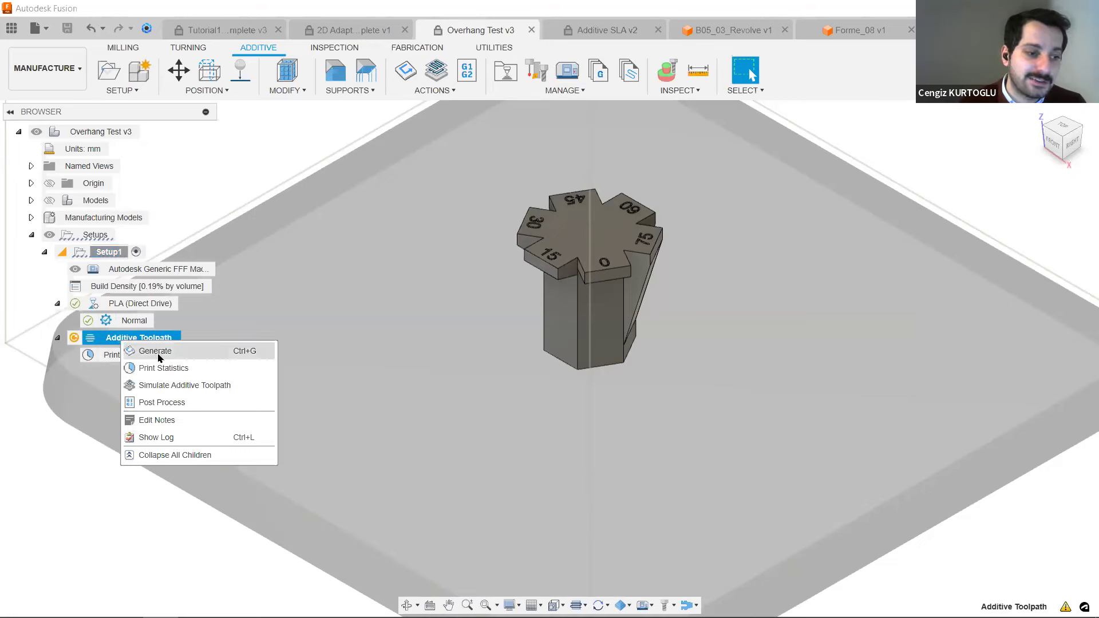
{"action": "left_click", "coordinate": [185, 386]}
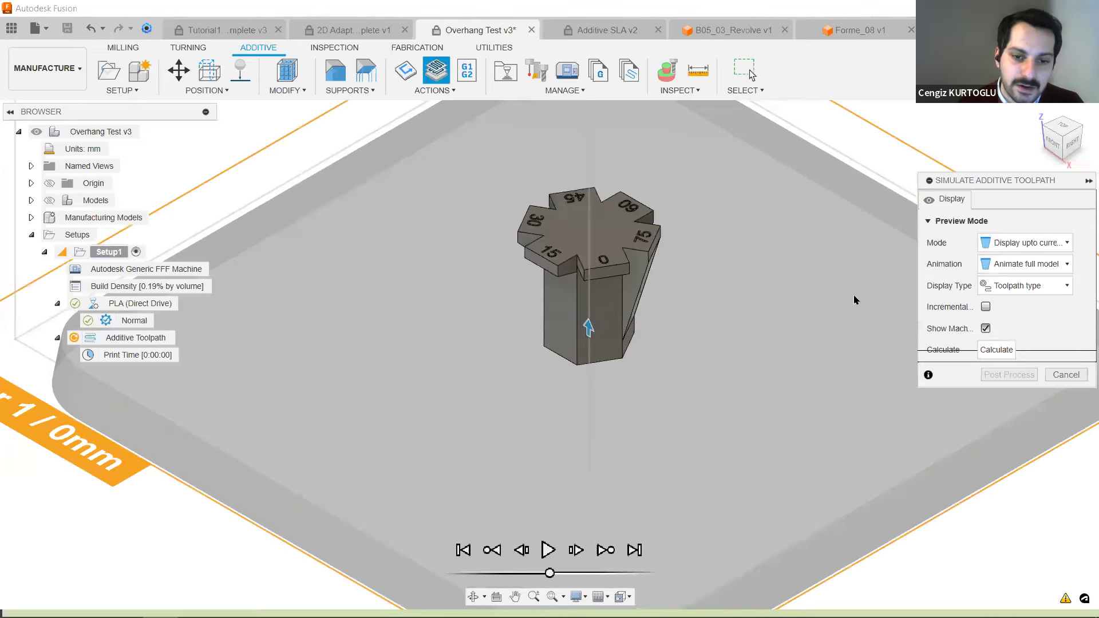
{"action": "left_click", "coordinate": [548, 550]}
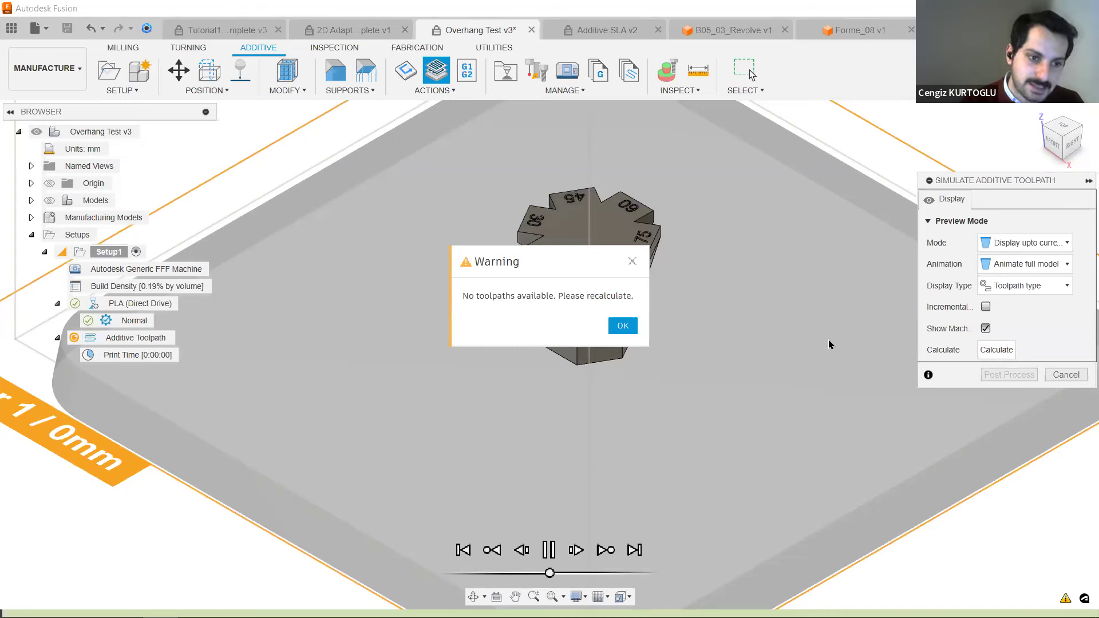
{"action": "left_click", "coordinate": [619, 327]}
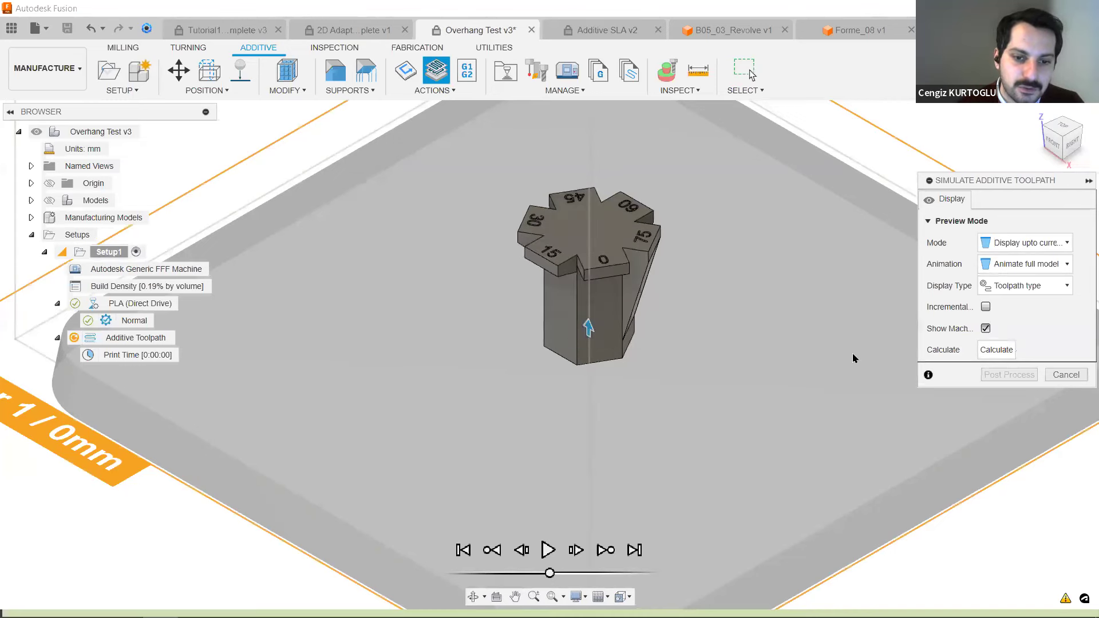
{"action": "left_click", "coordinate": [998, 350]}
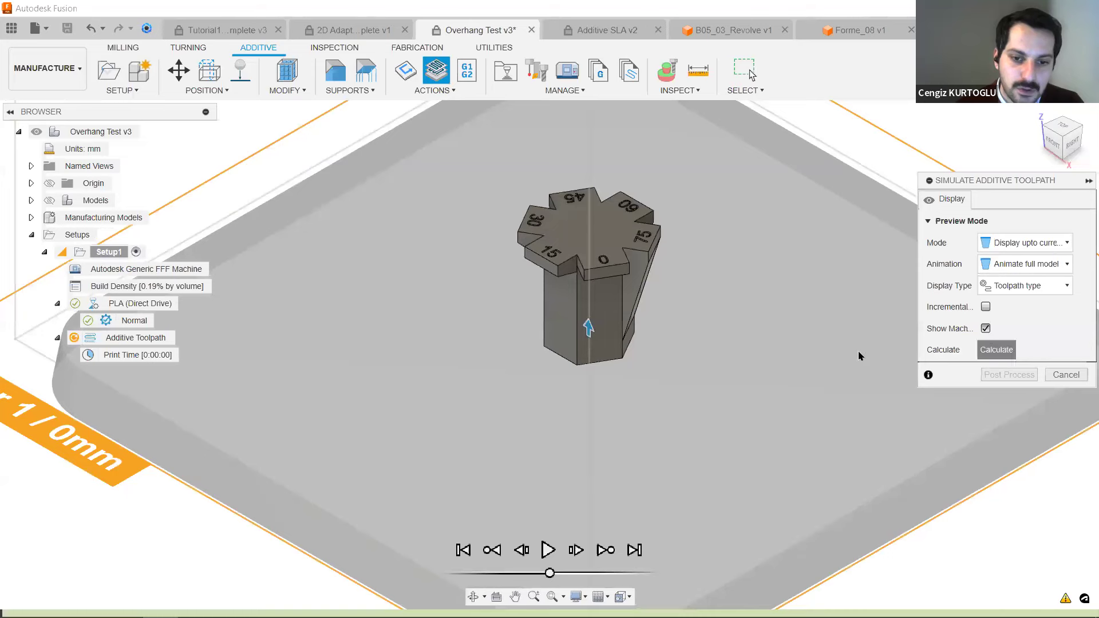
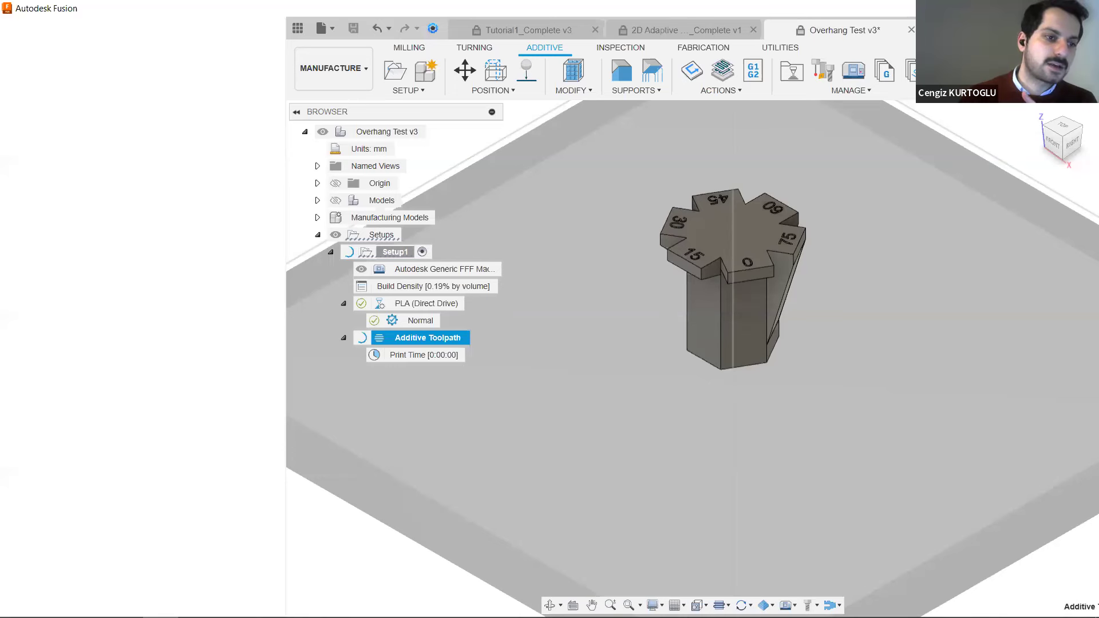
Switch to the Forme_08 v1 glasses design and open its first form feature for editing.
{"action": "left_click", "coordinate": [279, 34]}
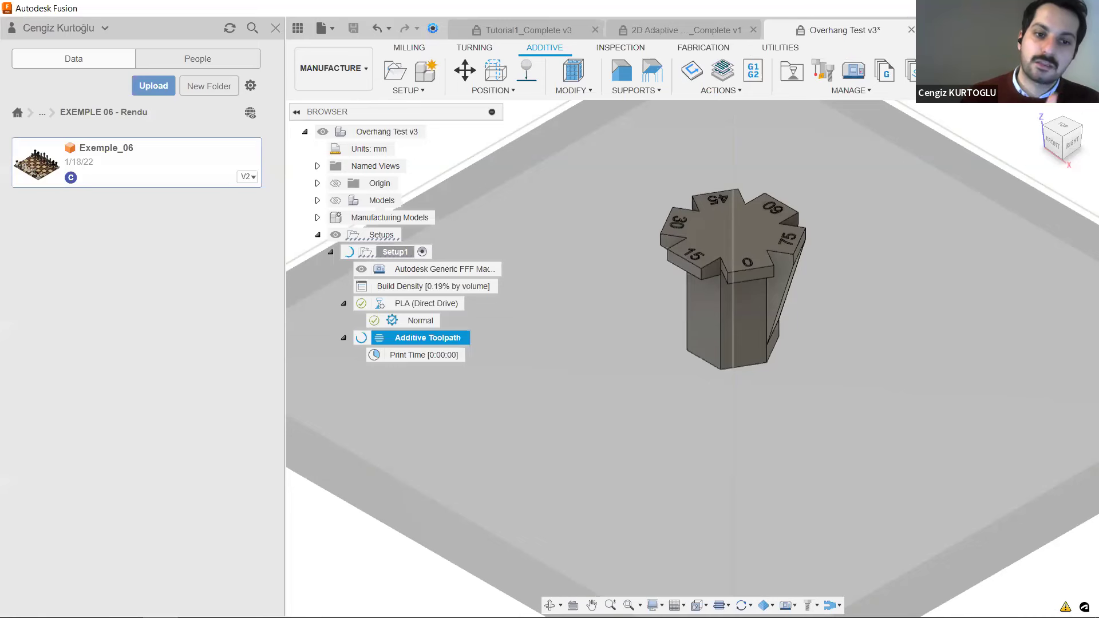
{"action": "left_click", "coordinate": [875, 115]}
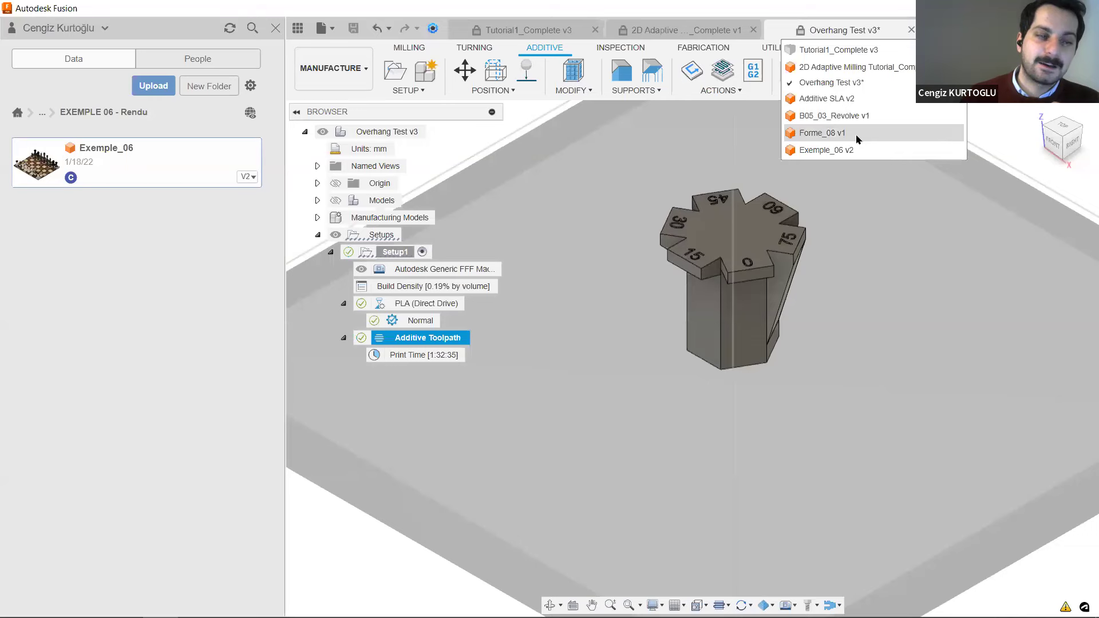
{"action": "left_click", "coordinate": [857, 138]}
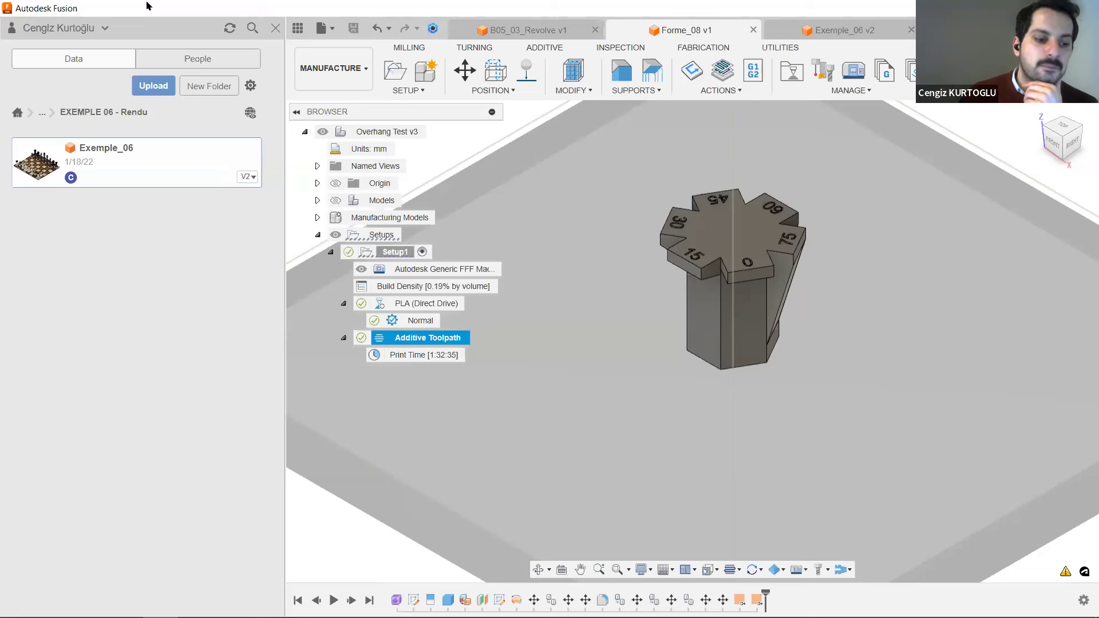
{"action": "left_click", "coordinate": [366, 116]}
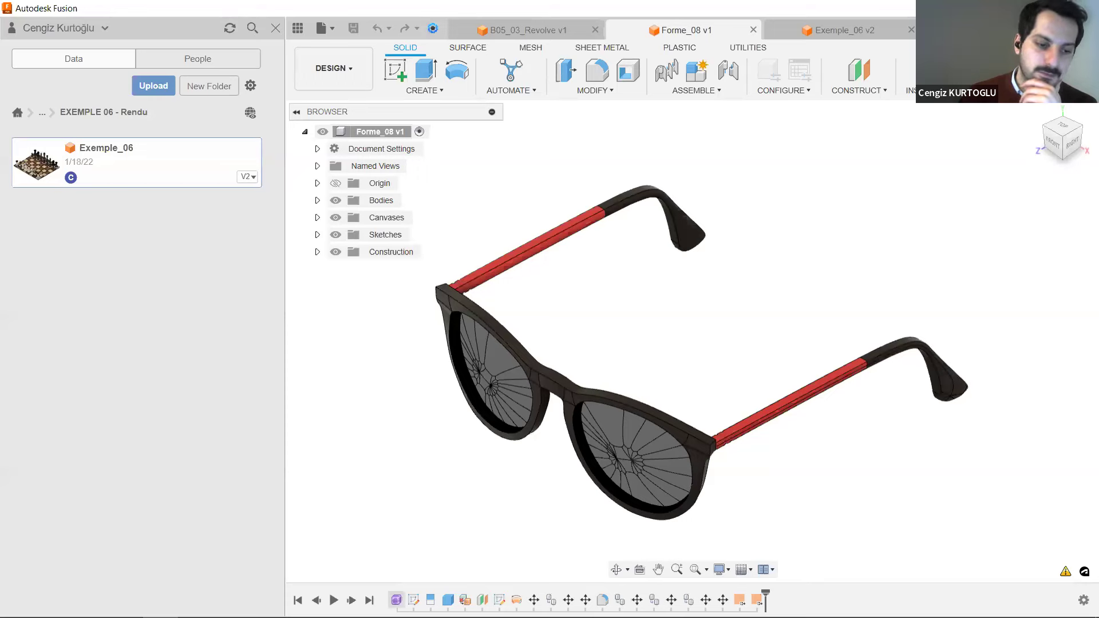
{"action": "double_click", "coordinate": [396, 601]}
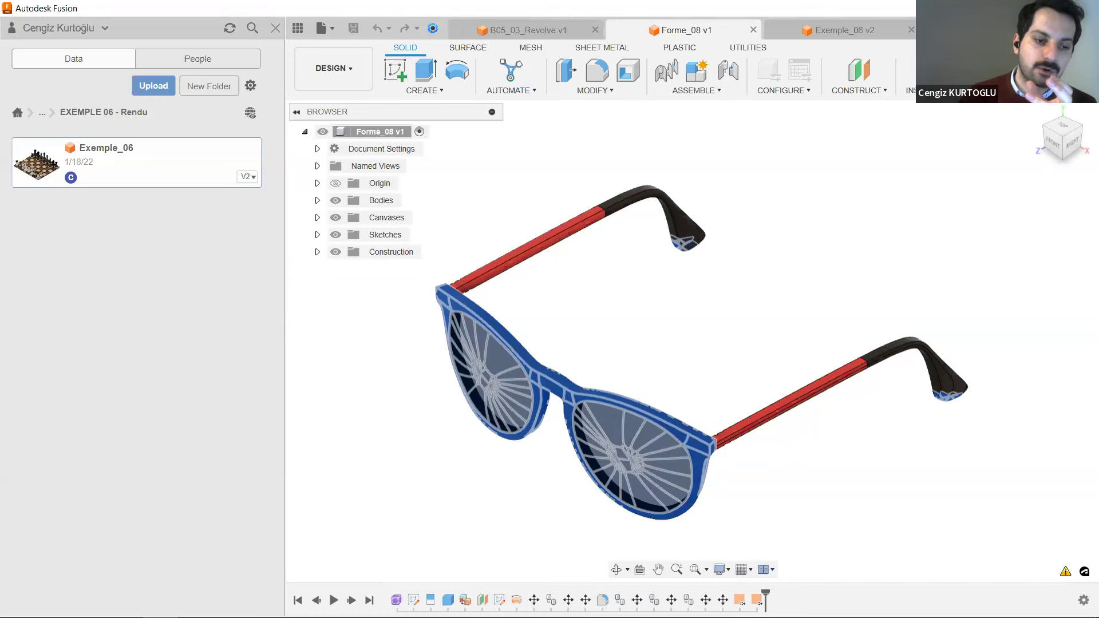
{"action": "double_click", "coordinate": [395, 601]}
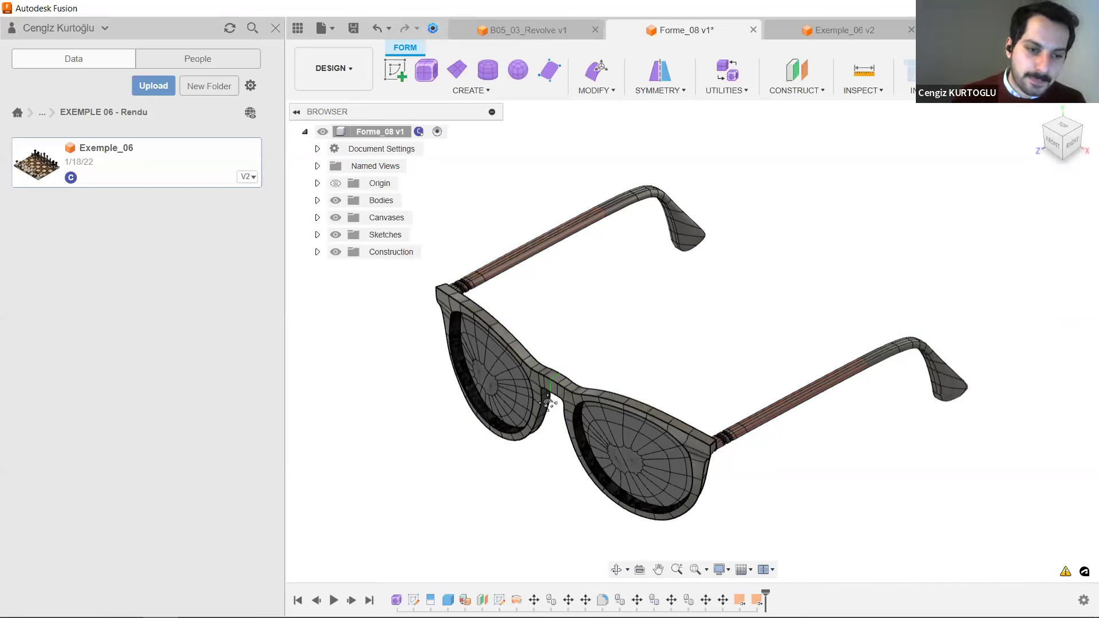
Edit the form by pulling one front face on the upper rim of the nearer lens forward about 15.3 mm.
{"action": "middle_click_drag", "start_coordinate": [554, 422], "coordinate": [625, 384]}
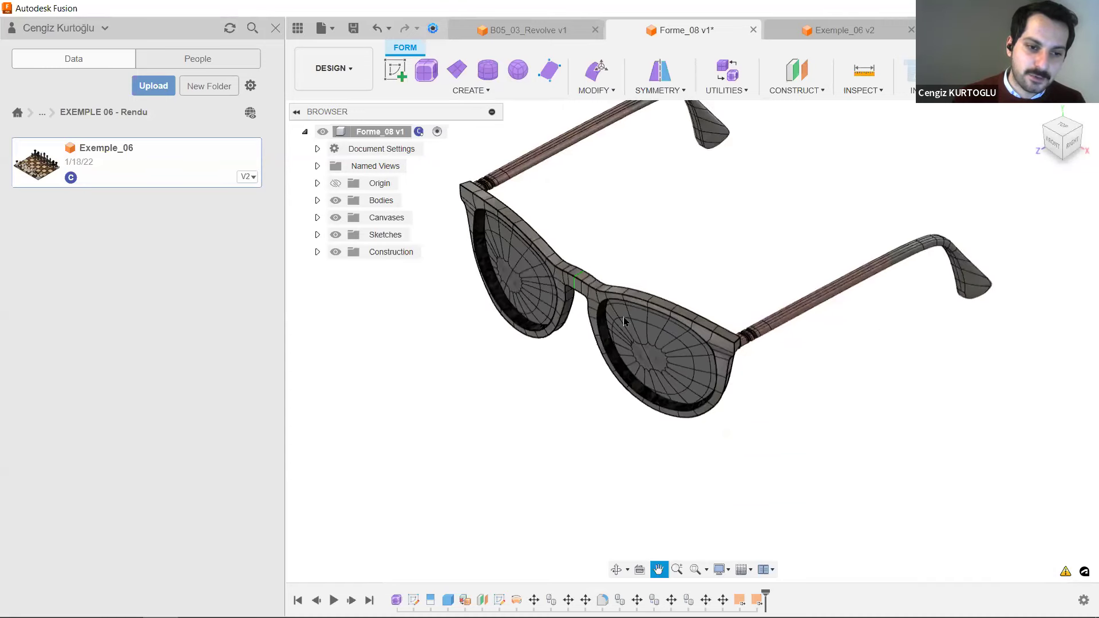
{"action": "scroll", "coordinate": [630, 339], "scroll_direction": "up", "scroll_amount": 5}
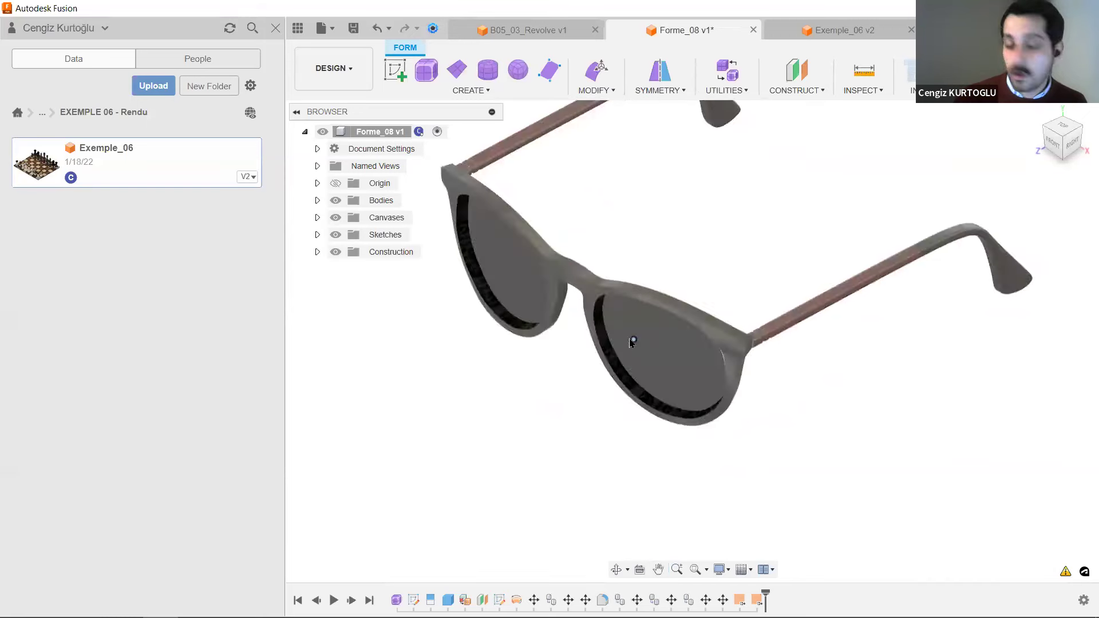
{"action": "scroll", "coordinate": [629, 341], "scroll_direction": "up", "scroll_amount": 1}
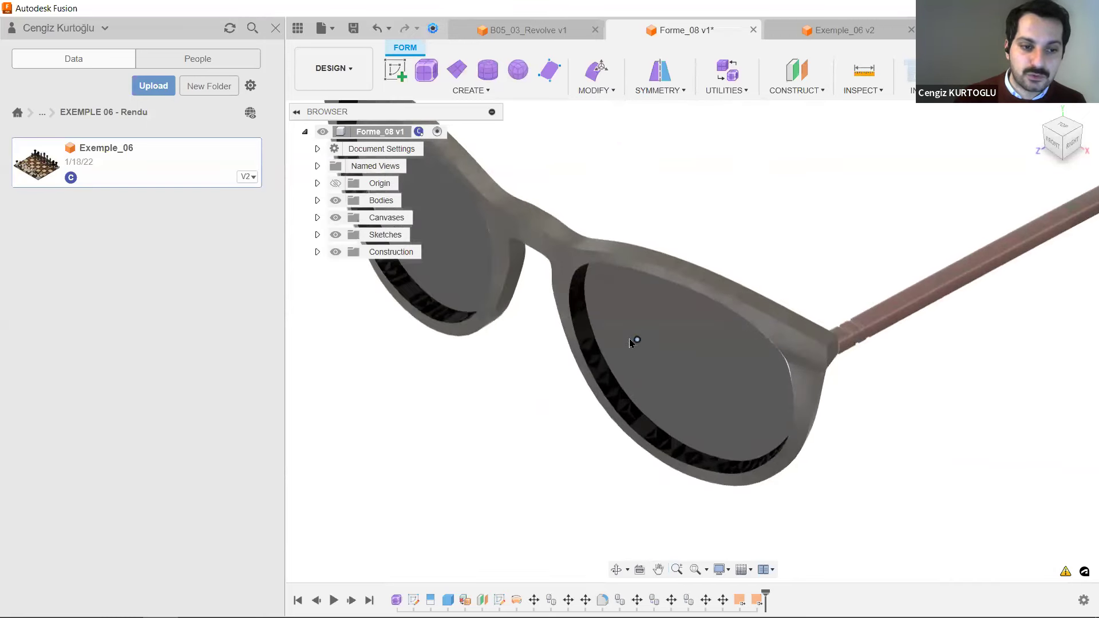
{"action": "scroll", "coordinate": [630, 338], "scroll_direction": "up", "scroll_amount": 1}
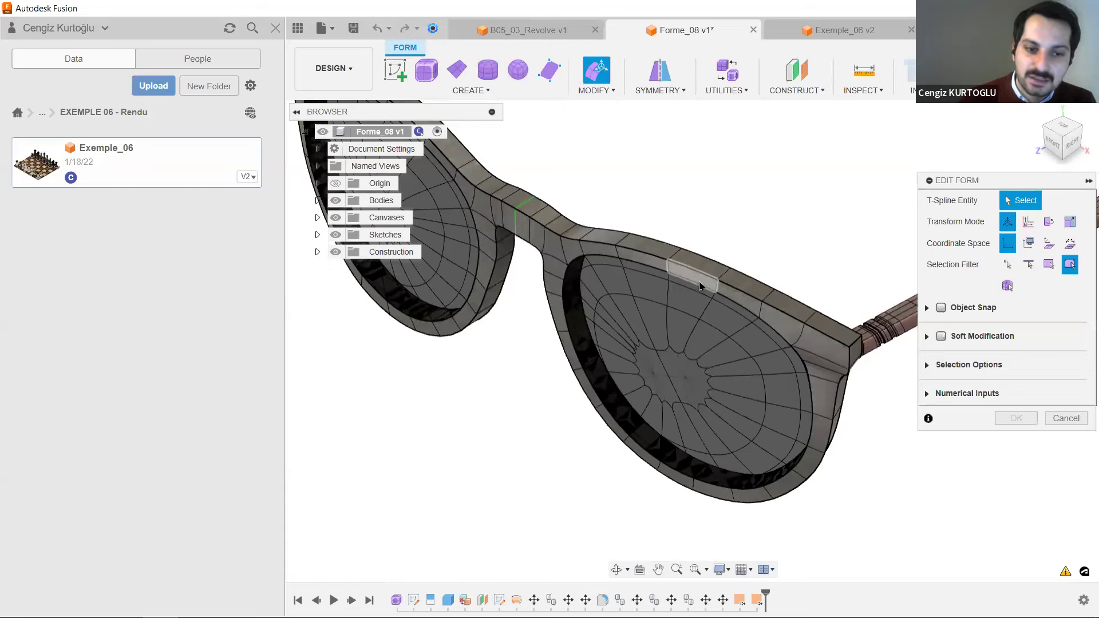
{"action": "left_click", "coordinate": [700, 285]}
{"action": "left_click", "coordinate": [647, 343]}
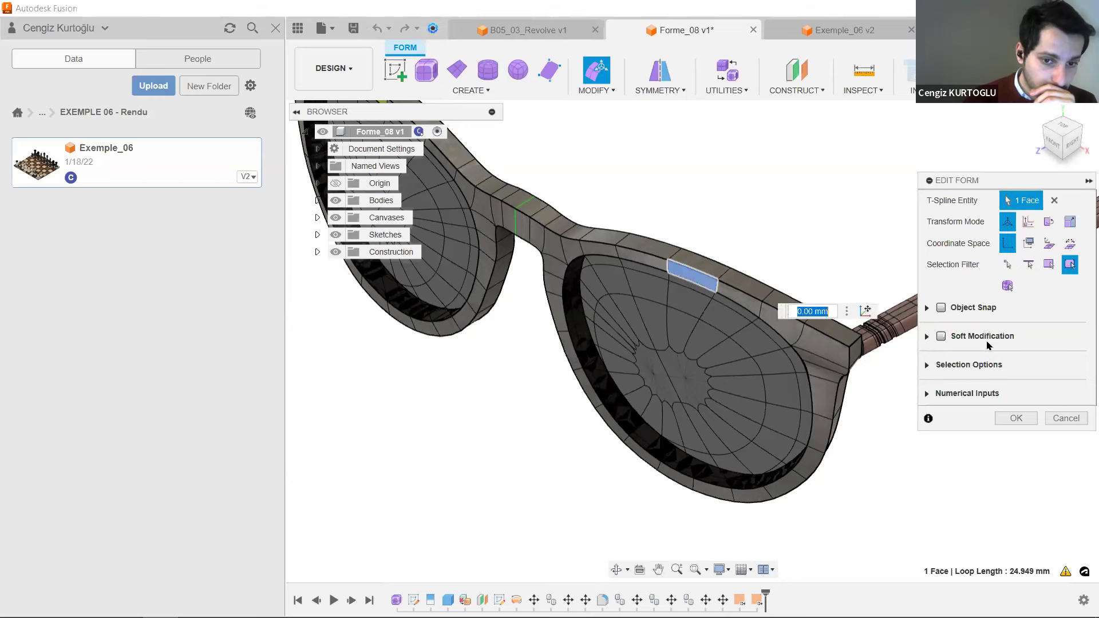
{"action": "left_click", "coordinate": [672, 280]}
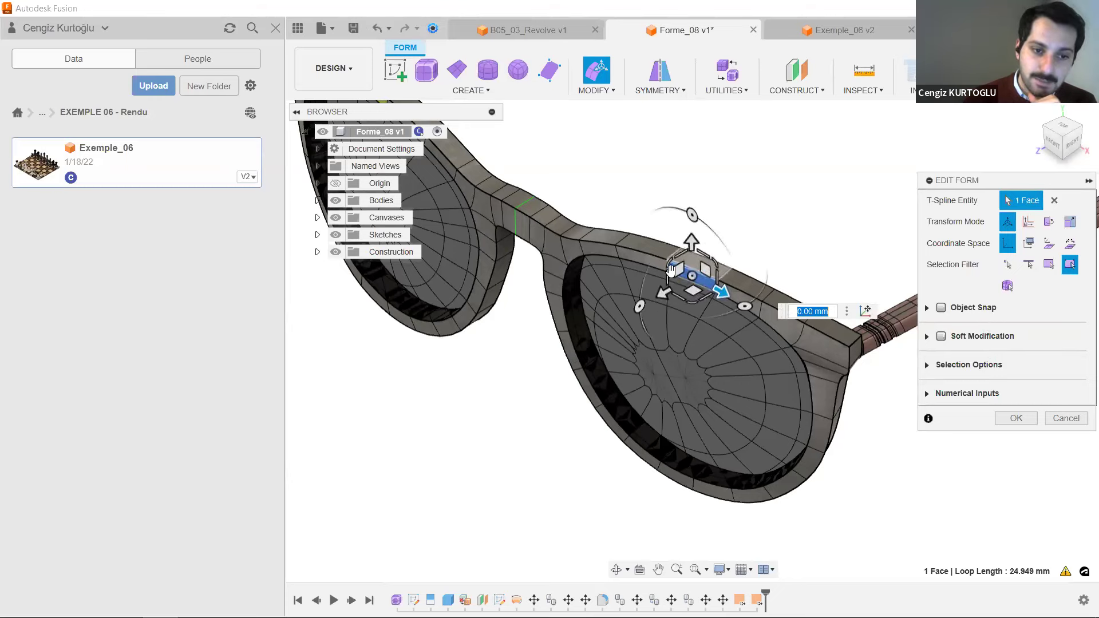
{"action": "left_click", "coordinate": [636, 307]}
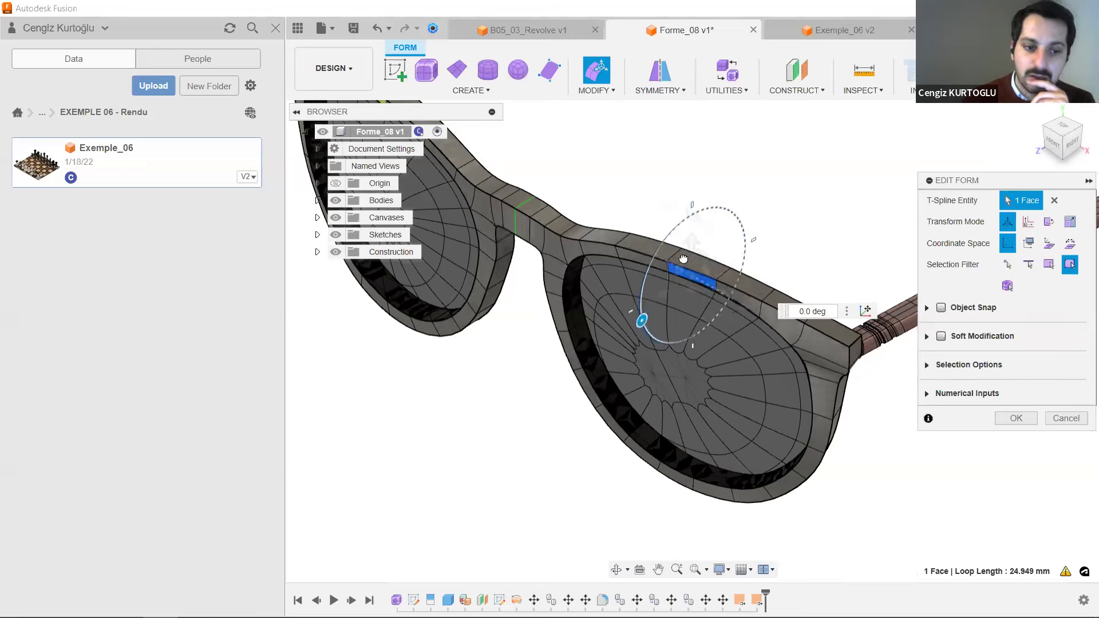
{"action": "left_click_drag", "start_coordinate": [641, 321], "coordinate": [683, 221]}
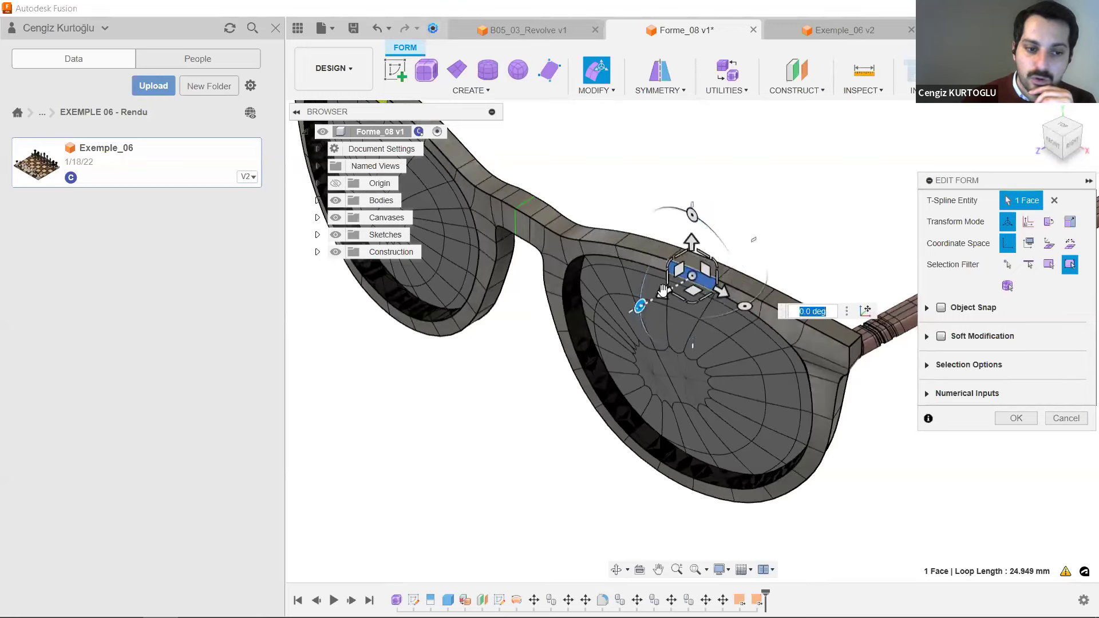
{"action": "mouse_move", "coordinate": [665, 293]}
{"action": "left_mouse_down"}
{"action": "mouse_move", "coordinate": [602, 327]}
{"action": "mouse_move", "coordinate": [628, 243]}
{"action": "mouse_move", "coordinate": [673, 279]}
{"action": "left_mouse_up"}
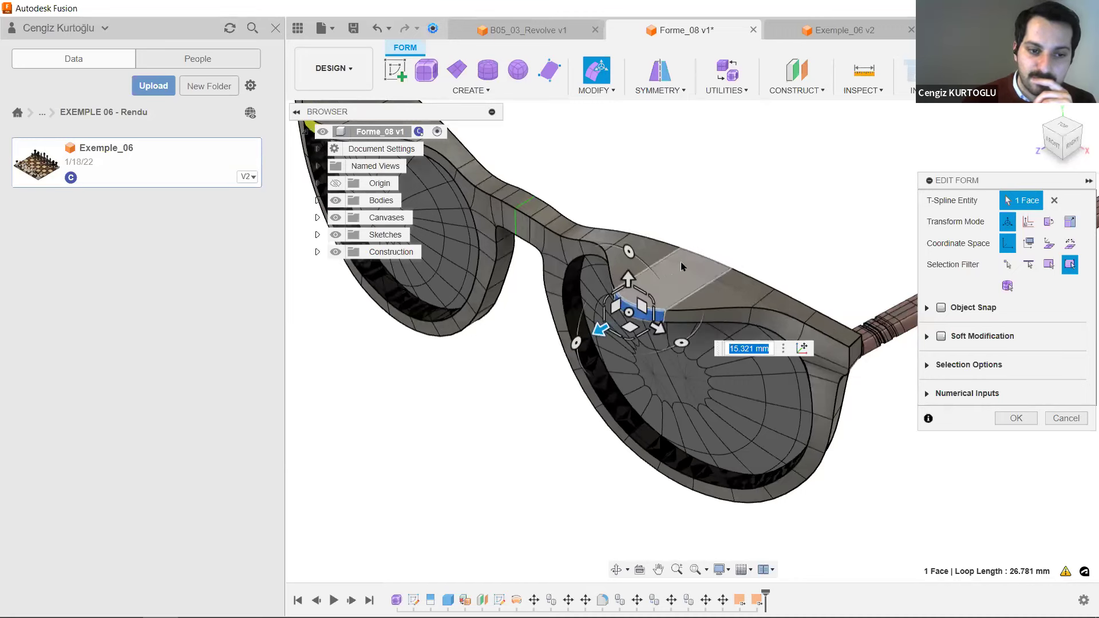
Try to pull the top face of the extended rim upward about 28.2 mm in Edit Form.
{"action": "left_click", "coordinate": [681, 262]}
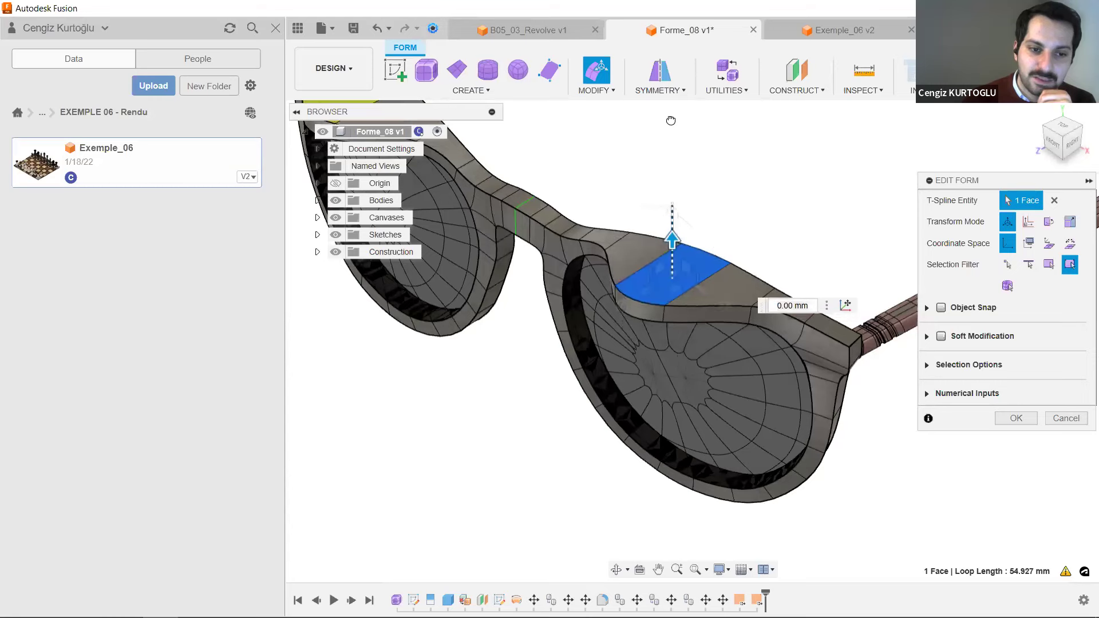
{"action": "left_click_drag", "start_coordinate": [672, 240], "coordinate": [659, 55]}
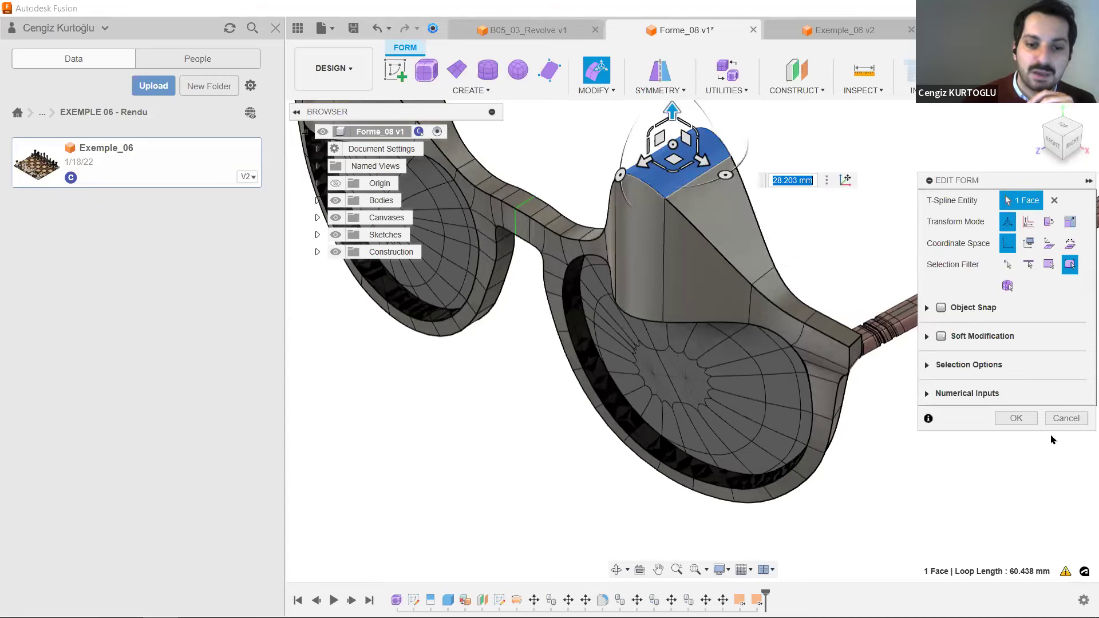
{"action": "left_click", "coordinate": [1068, 422]}
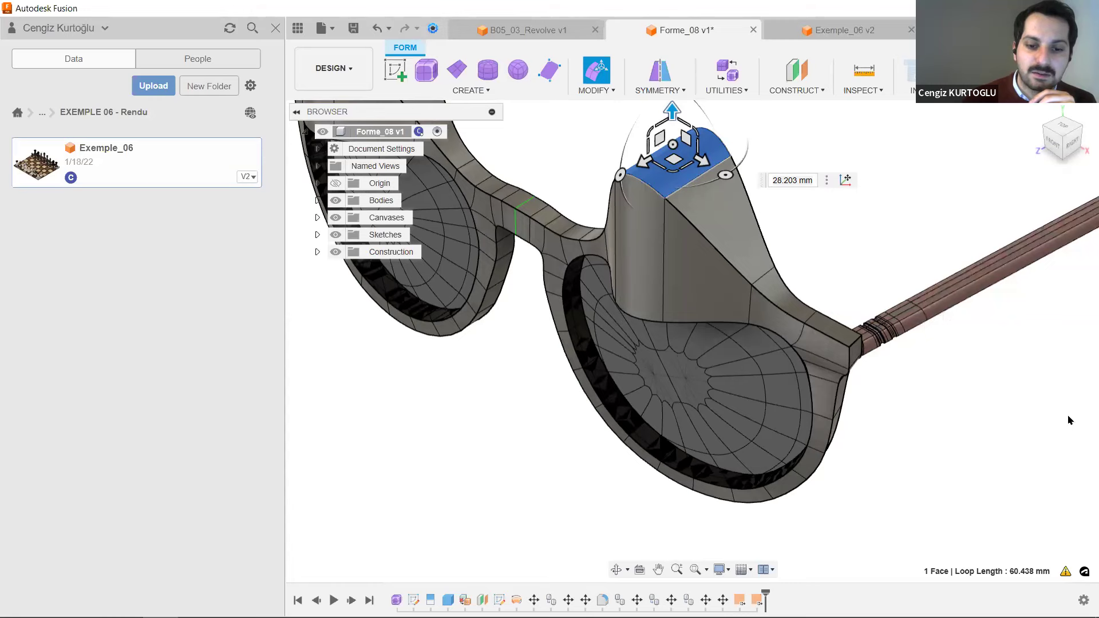
View the chess set in the Exemple_06 v2 design up close and switch to the slide presentation.
{"action": "left_click", "coordinate": [885, 27]}
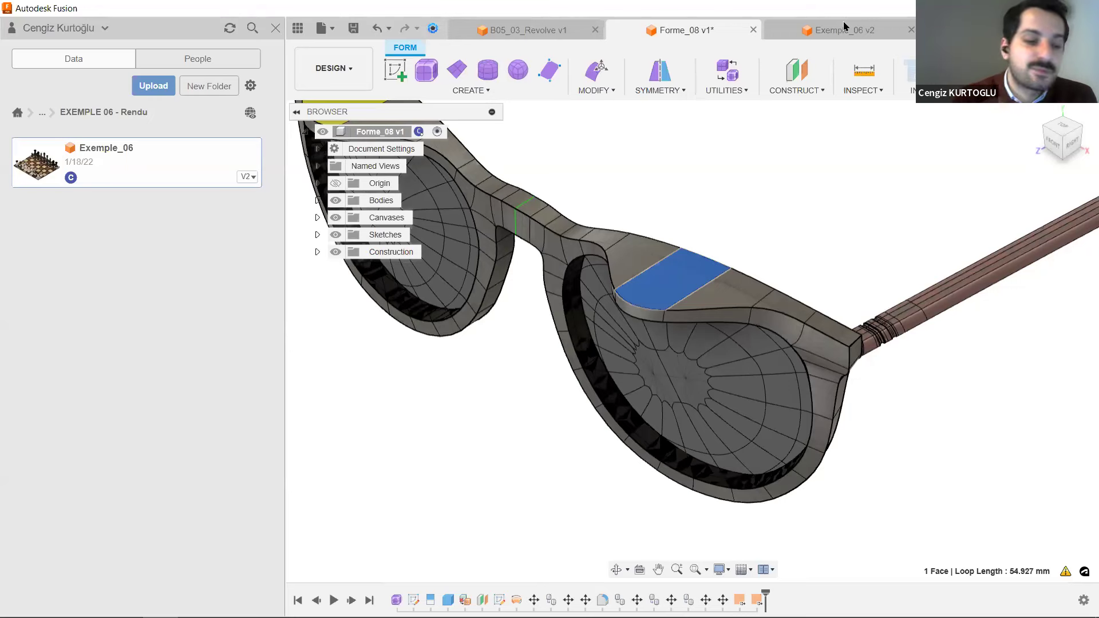
{"action": "left_click", "coordinate": [804, 38]}
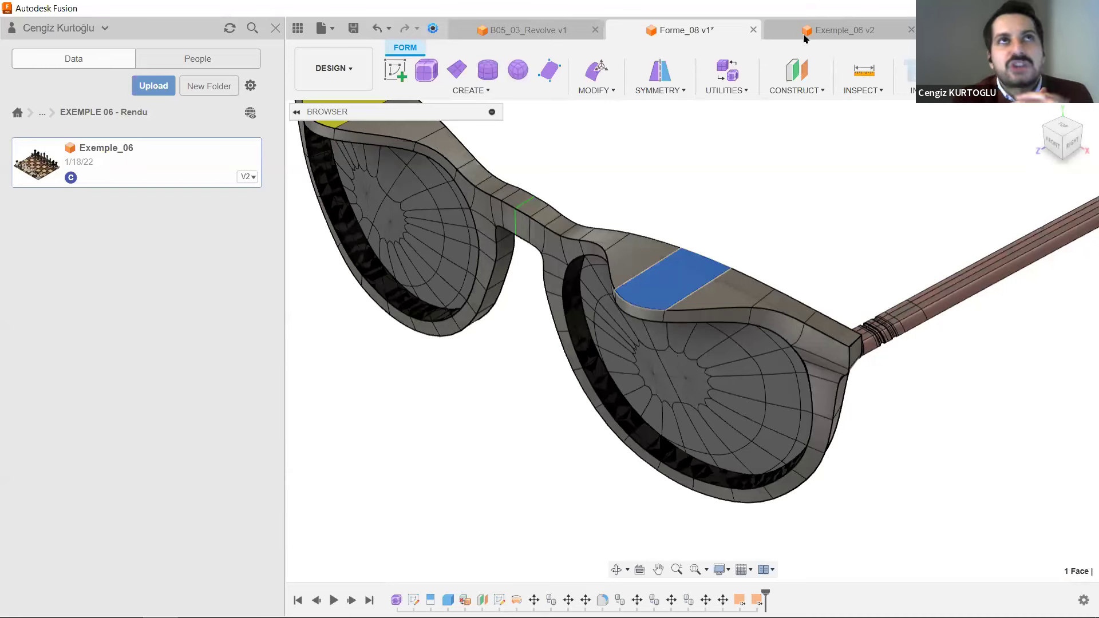
{"action": "left_click", "coordinate": [805, 37]}
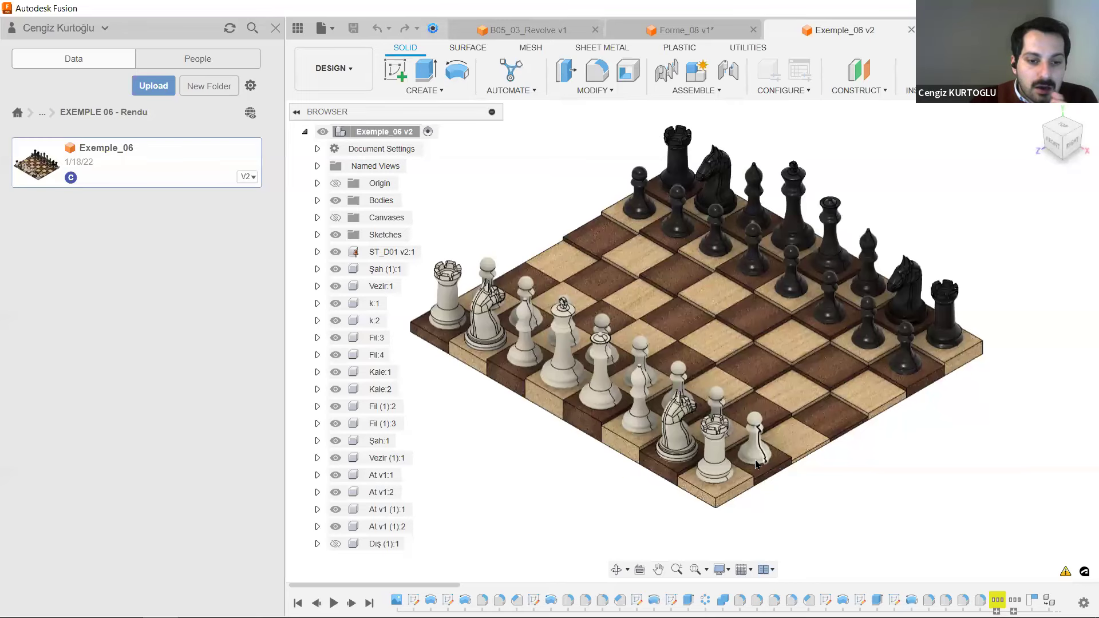
{"action": "scroll", "coordinate": [756, 464], "scroll_direction": "up", "scroll_amount": 2}
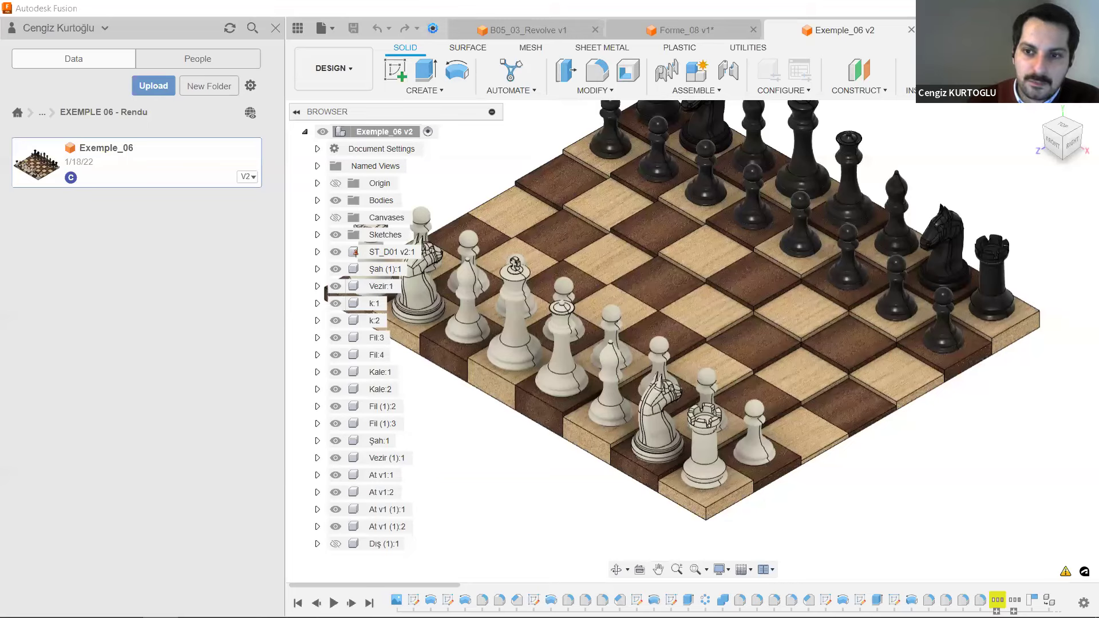
{"action": "key", "text": "alt+Tab"}
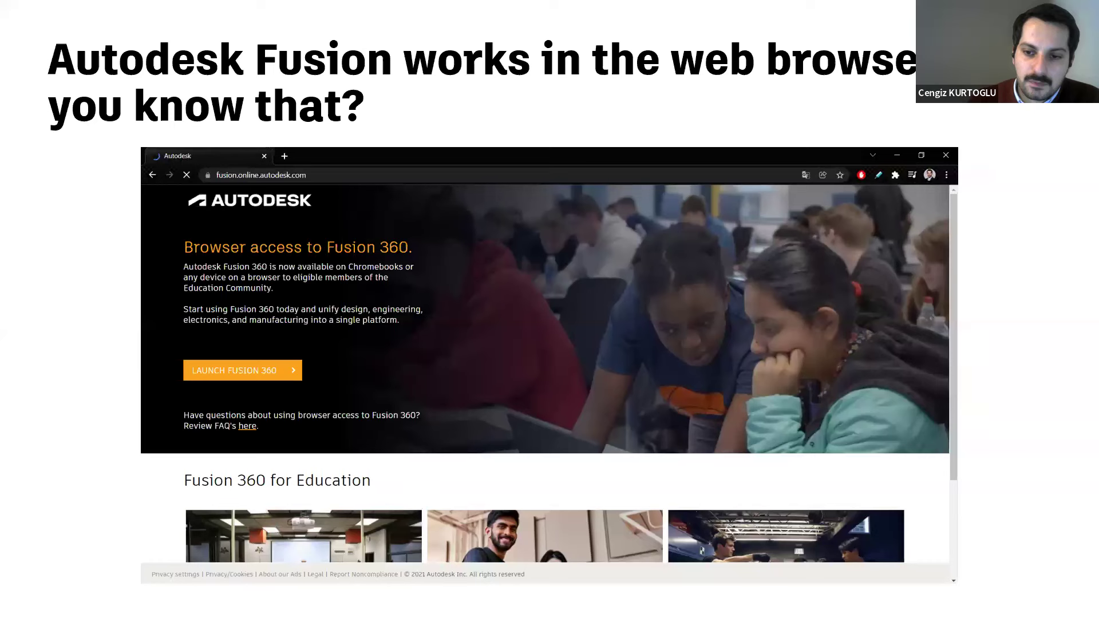